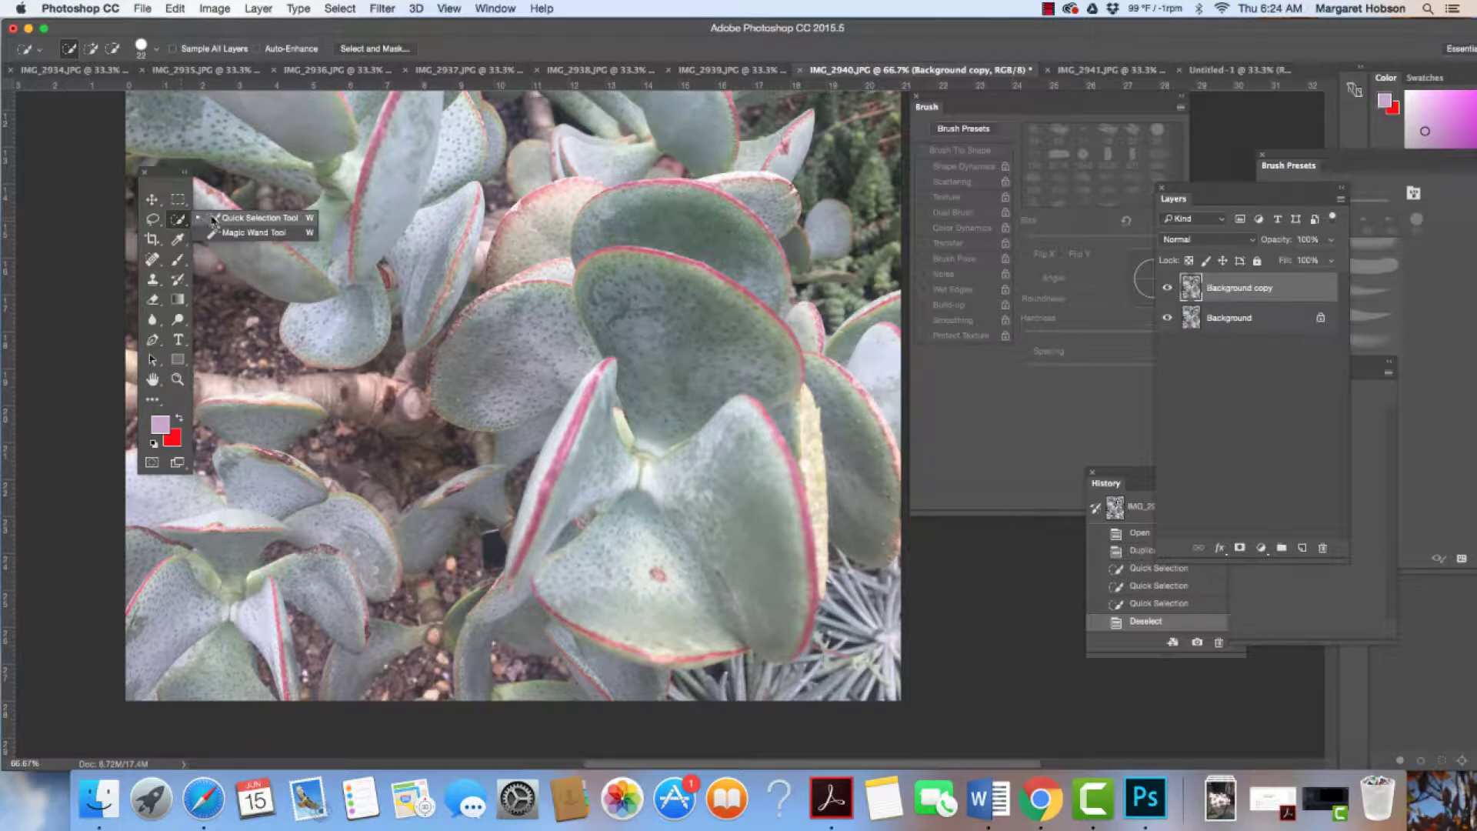
# - Select the large central succulent and its surrounding leaves with the Quick Selection tool
pyautogui.moveTo(184, 221)
pyautogui.mouseDown()
pyautogui.moveTo(227, 237)
pyautogui.moveTo(180, 222)
pyautogui.moveTo(227, 219)
pyautogui.mouseUp()
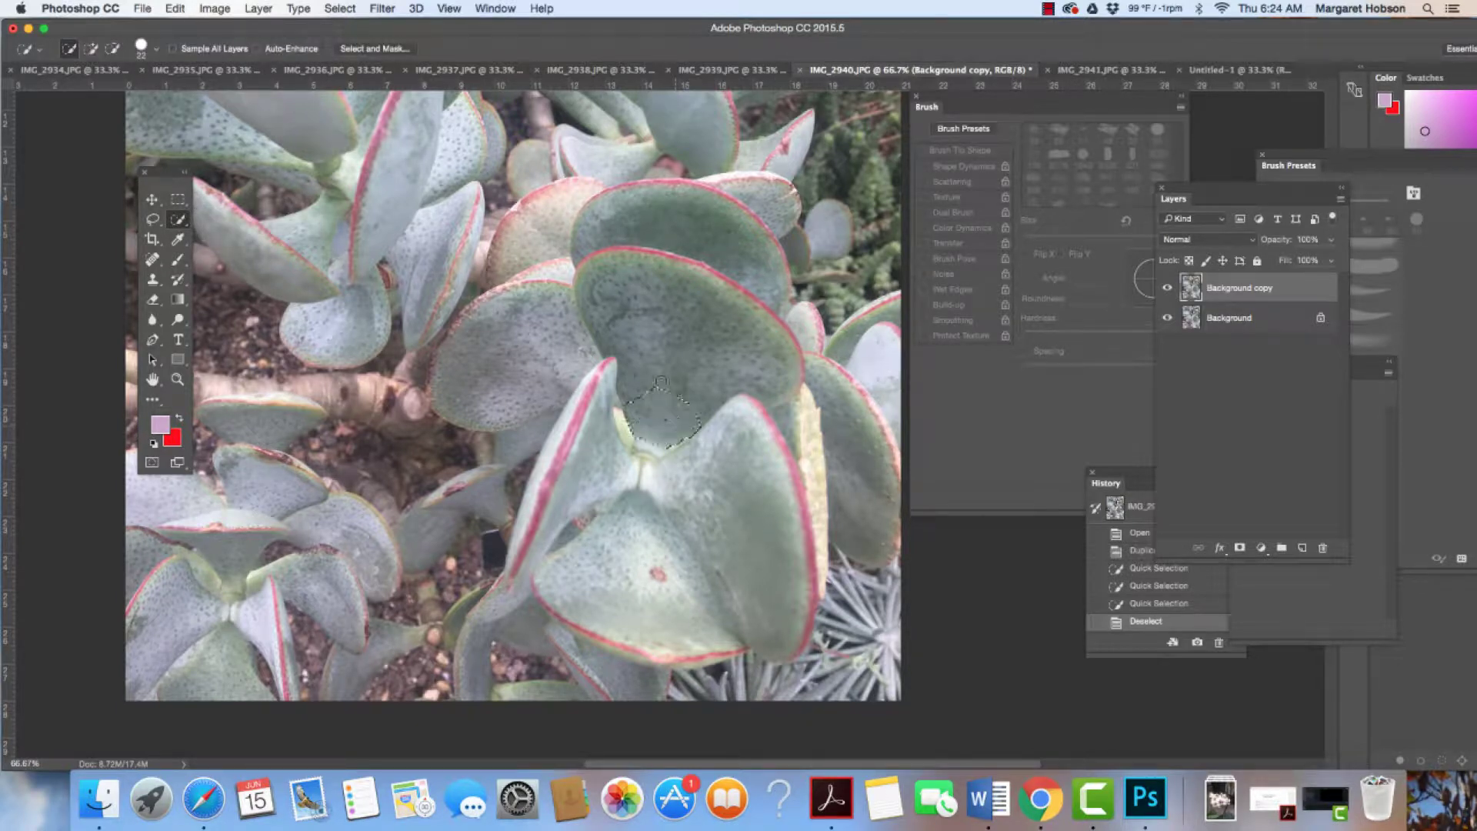
pyautogui.moveTo(662, 382); pyautogui.dragTo(643, 344)
pyautogui.moveTo(612, 239); pyautogui.dragTo(618, 227)
pyautogui.moveTo(573, 209)
pyautogui.mouseDown()
pyautogui.moveTo(519, 335)
pyautogui.moveTo(593, 369)
pyautogui.moveTo(566, 562)
pyautogui.moveTo(501, 567)
pyautogui.mouseUp()
pyautogui.moveTo(584, 629)
pyautogui.mouseDown()
pyautogui.moveTo(658, 582)
pyautogui.moveTo(696, 541)
pyautogui.moveTo(730, 456)
pyautogui.moveTo(767, 418)
pyautogui.moveTo(834, 393)
pyautogui.mouseUp()
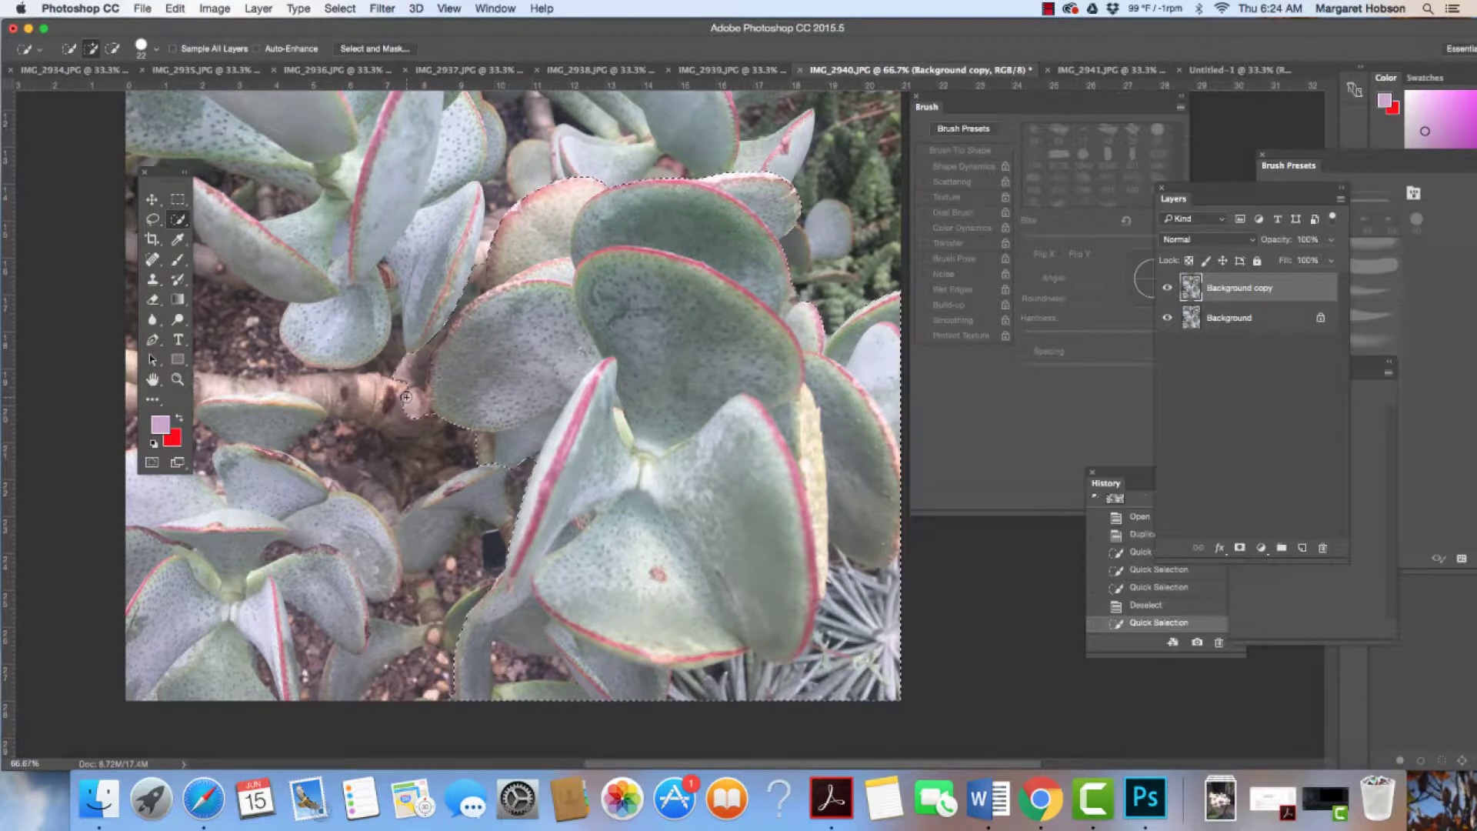
# - Subtract the stem on the left, the leaves below the plant and the spiky plant at lower right from the selection
pyautogui.press('alt')
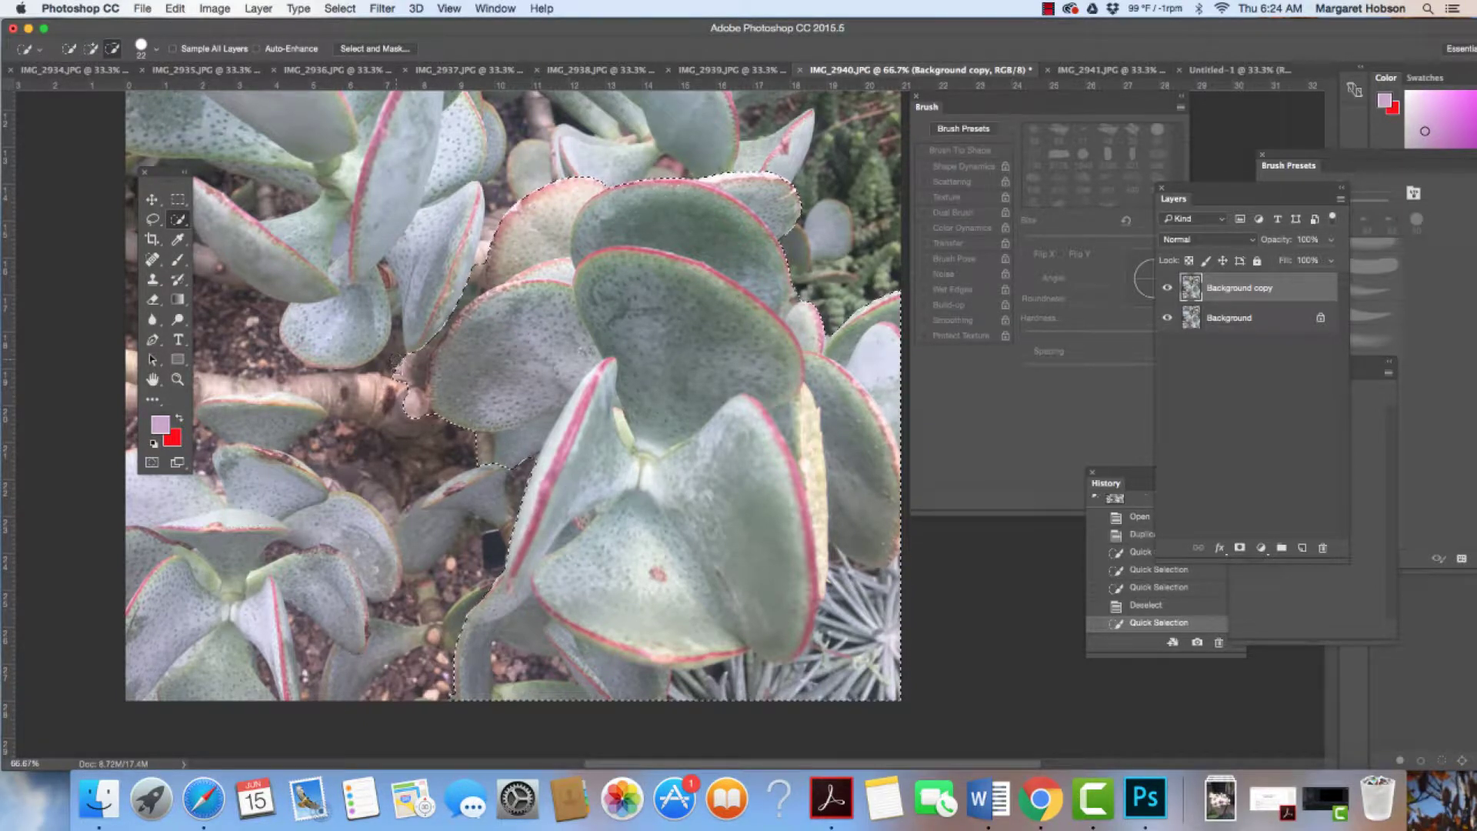
pyautogui.moveTo(397, 360)
pyautogui.mouseDown()
pyautogui.moveTo(424, 413)
pyautogui.moveTo(405, 408)
pyautogui.moveTo(420, 350)
pyautogui.moveTo(432, 420)
pyautogui.moveTo(427, 395)
pyautogui.mouseUp()
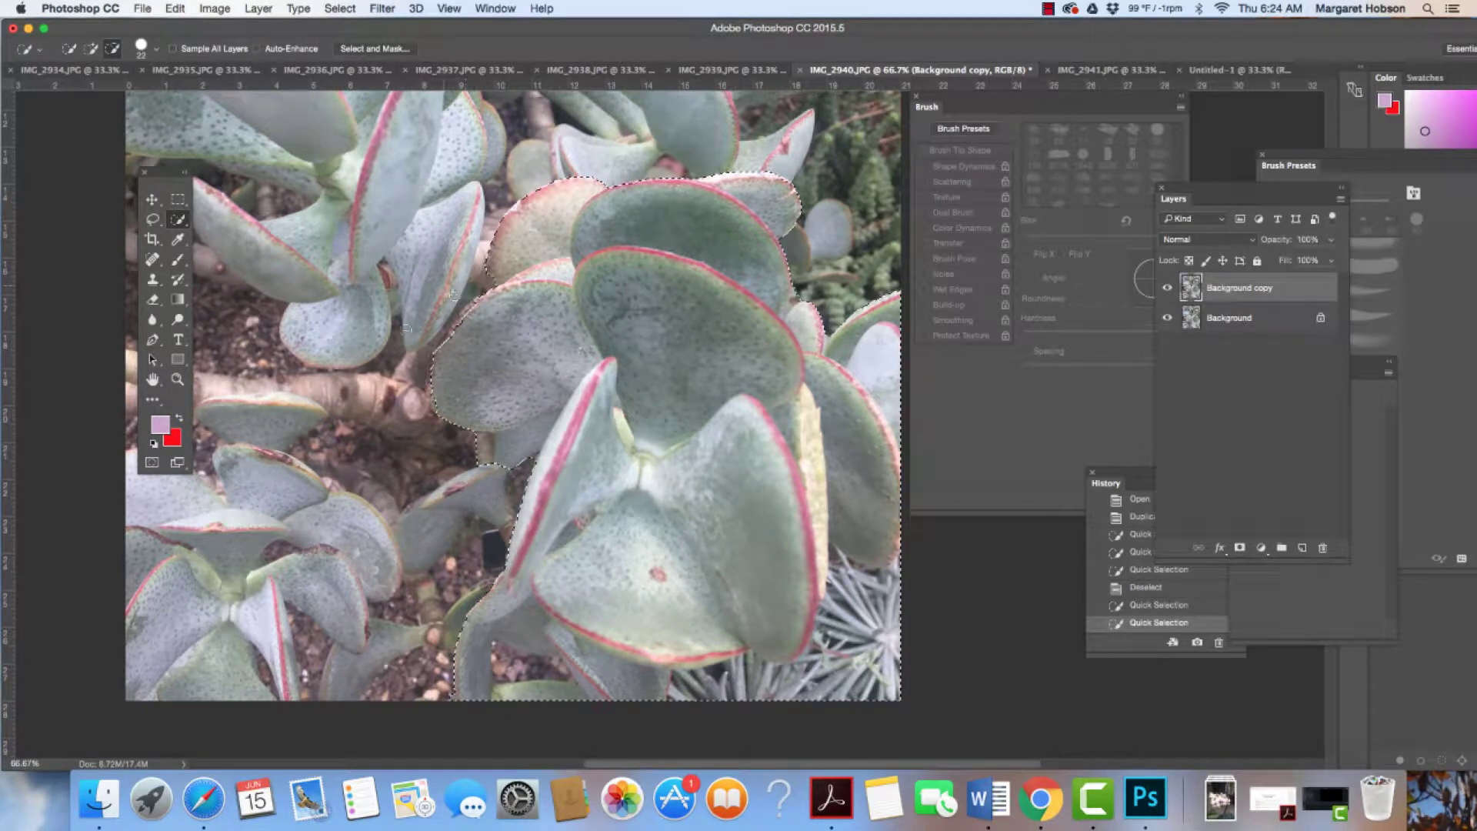
pyautogui.moveTo(454, 294); pyautogui.dragTo(457, 299)
pyautogui.moveTo(471, 452); pyautogui.dragTo(534, 432)
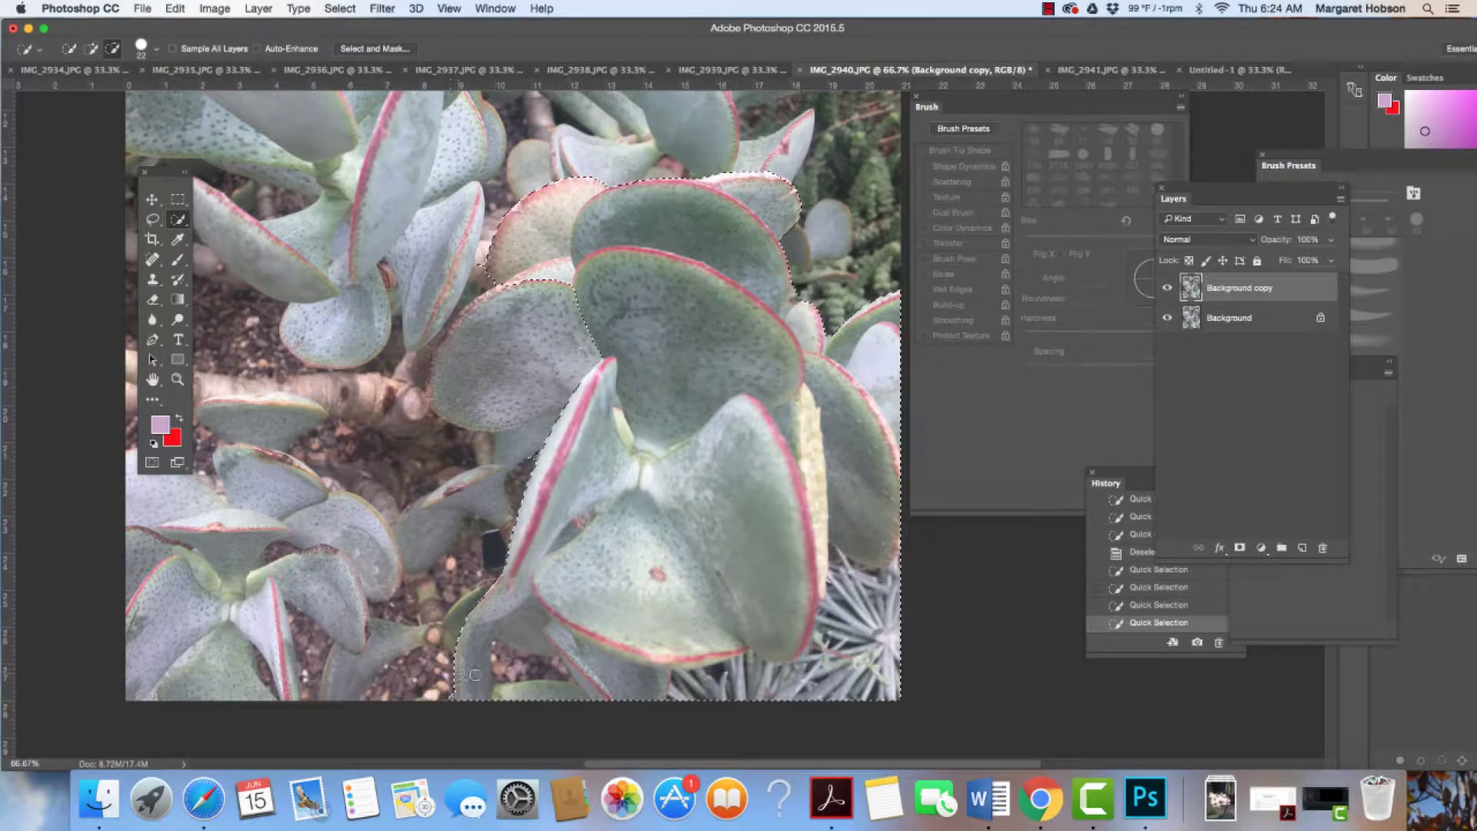
pyautogui.click(511, 665)
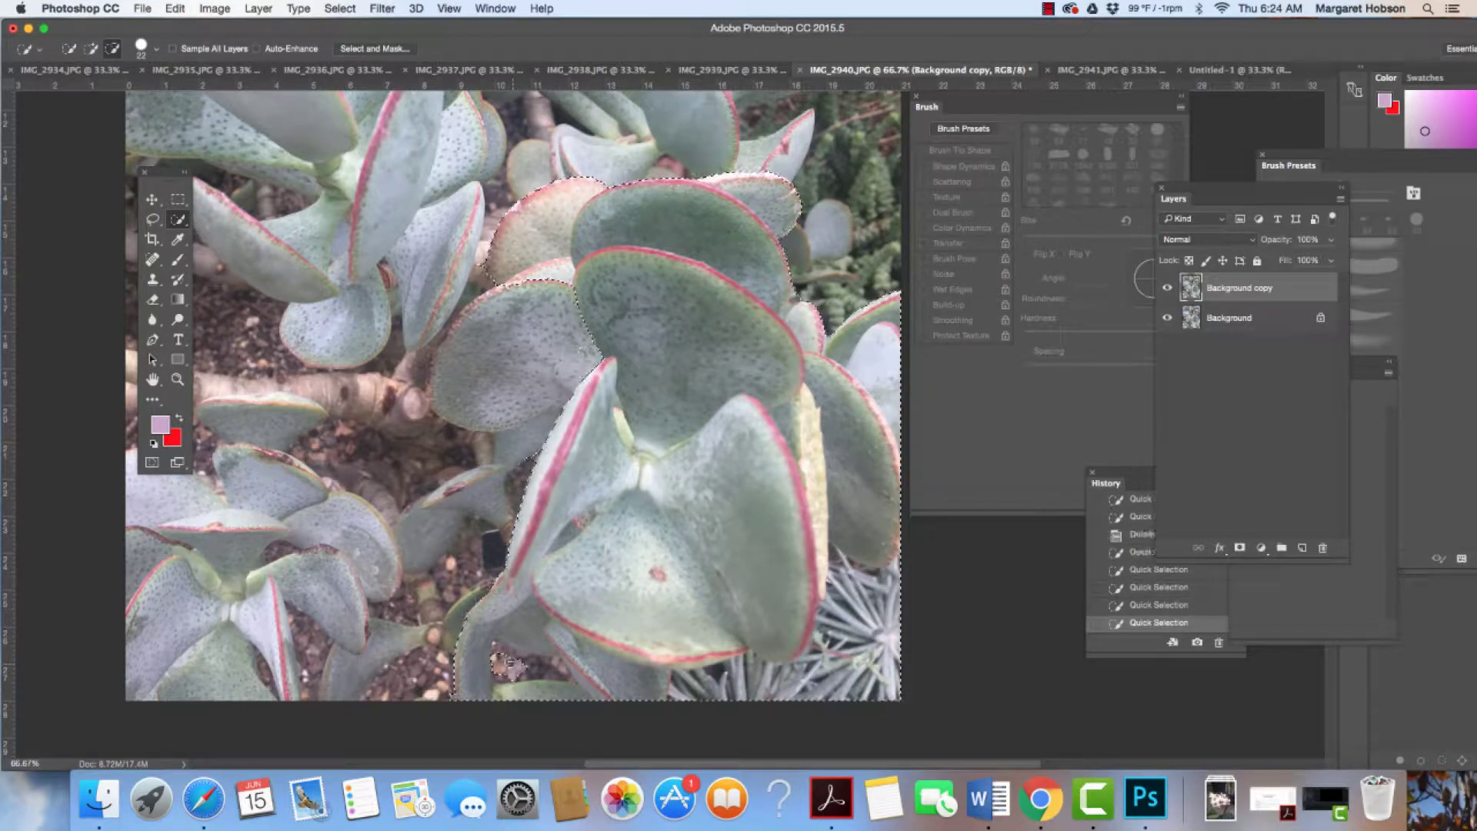
pyautogui.click(502, 658)
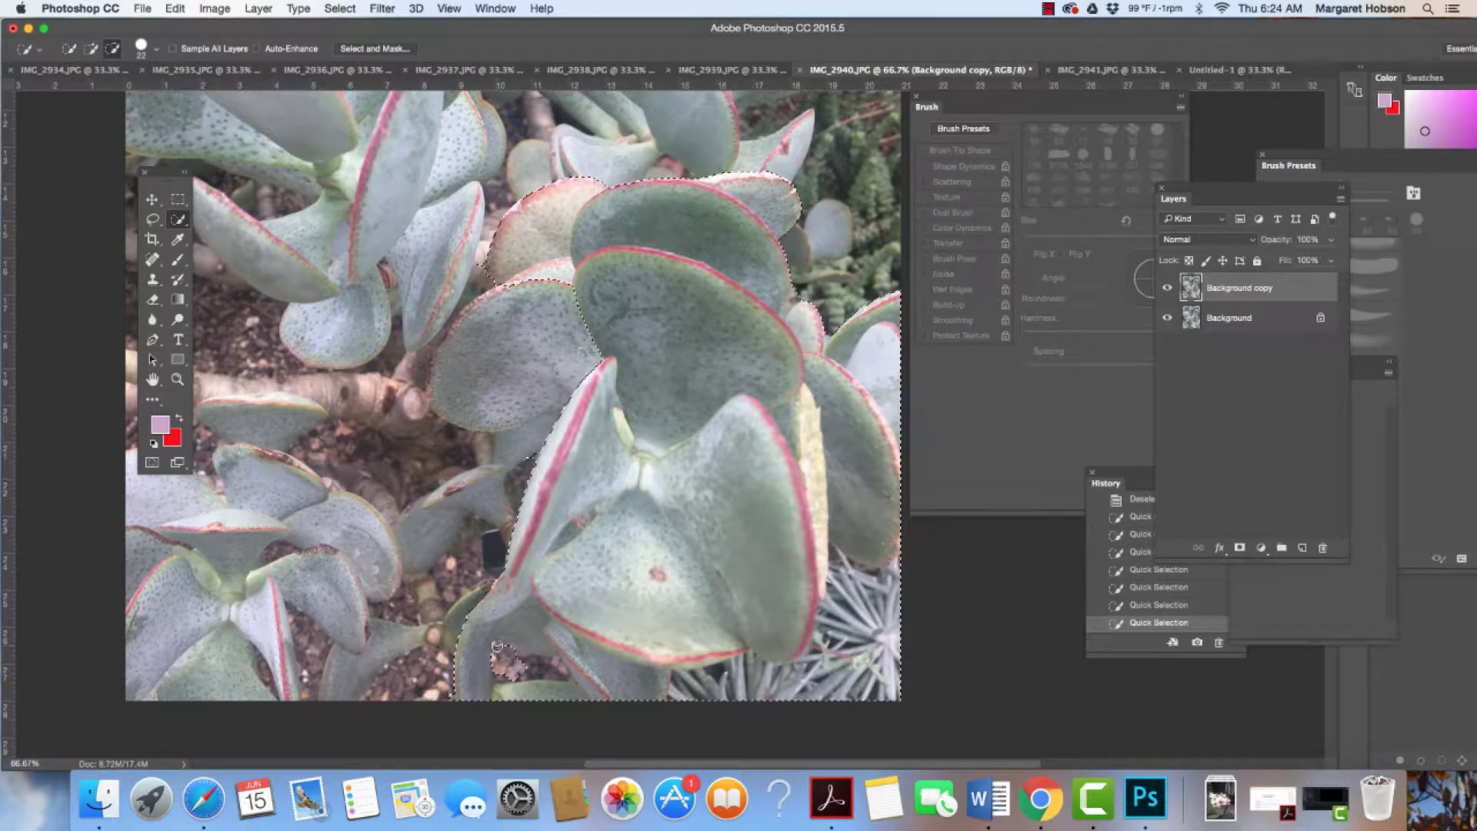
pyautogui.moveTo(501, 673)
pyautogui.mouseDown()
pyautogui.moveTo(544, 674)
pyautogui.moveTo(522, 655)
pyautogui.moveTo(611, 703)
pyautogui.moveTo(713, 682)
pyautogui.moveTo(639, 694)
pyautogui.moveTo(757, 685)
pyautogui.mouseUp()
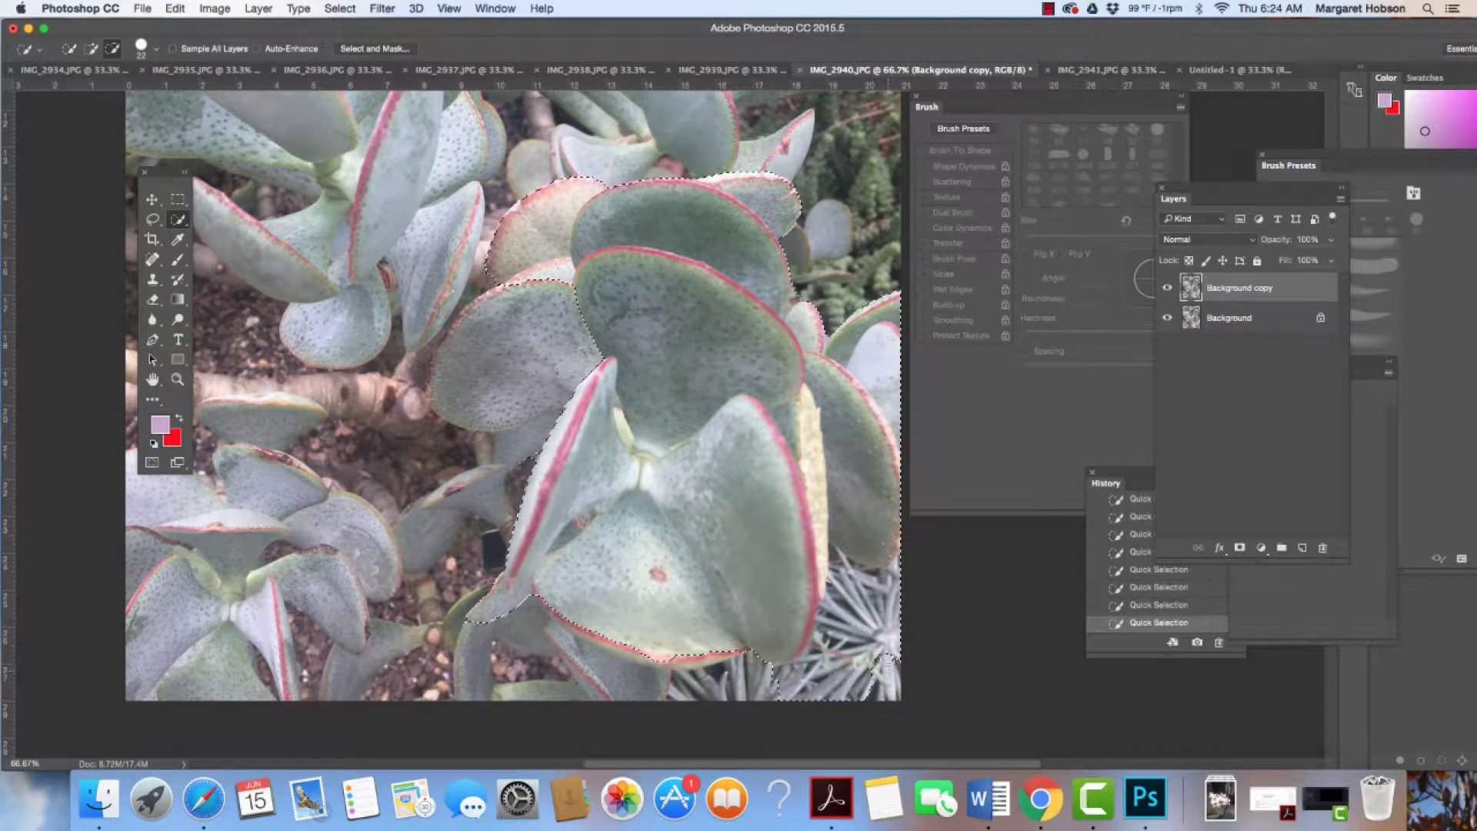
pyautogui.moveTo(892, 686); pyautogui.dragTo(889, 639)
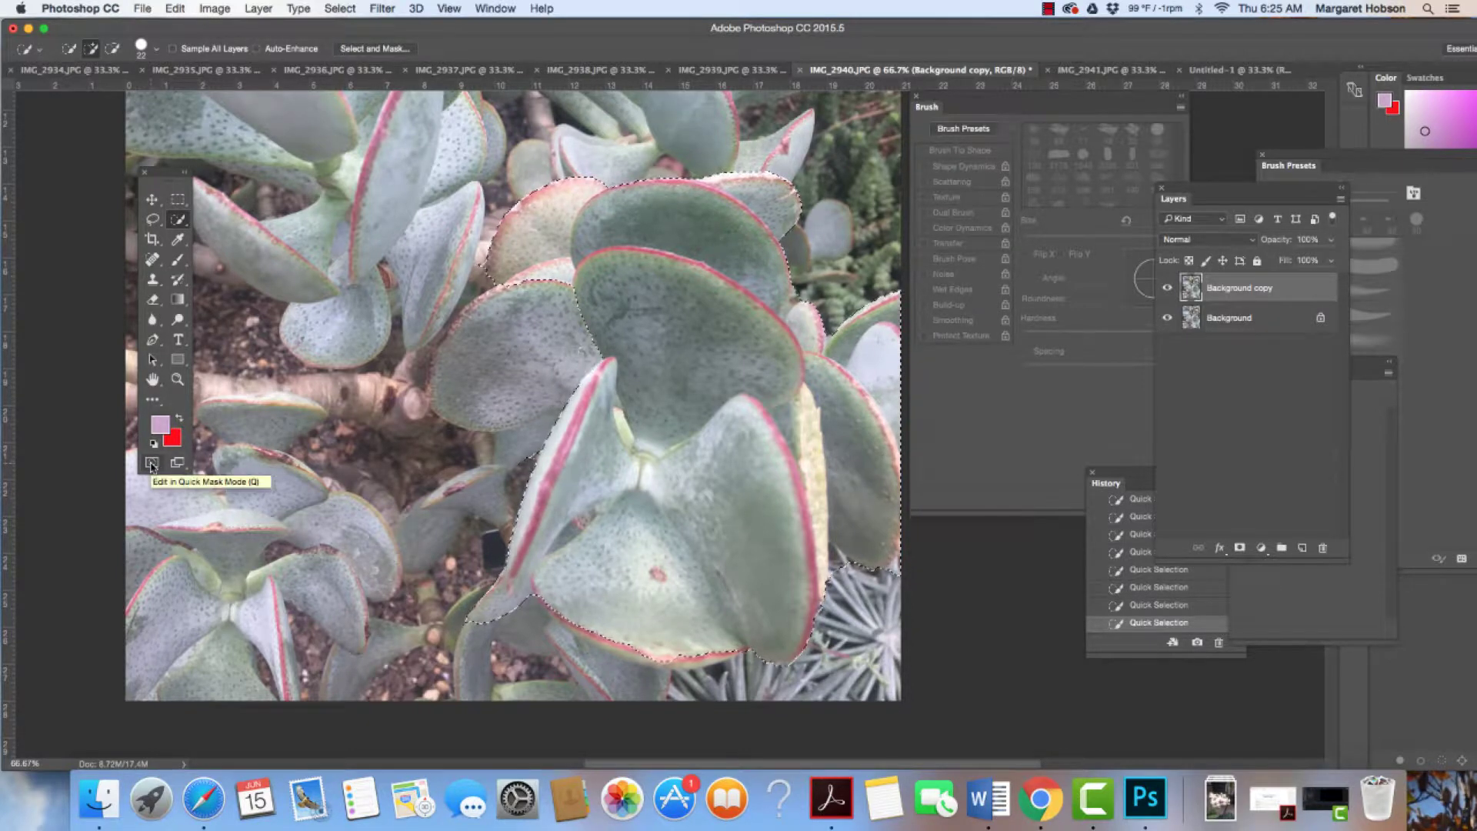
# - Enter Quick Mask mode with red at 65% opacity indicating masked areas, and choose the hard round 30 px brush
pyautogui.doubleClick(152, 465)
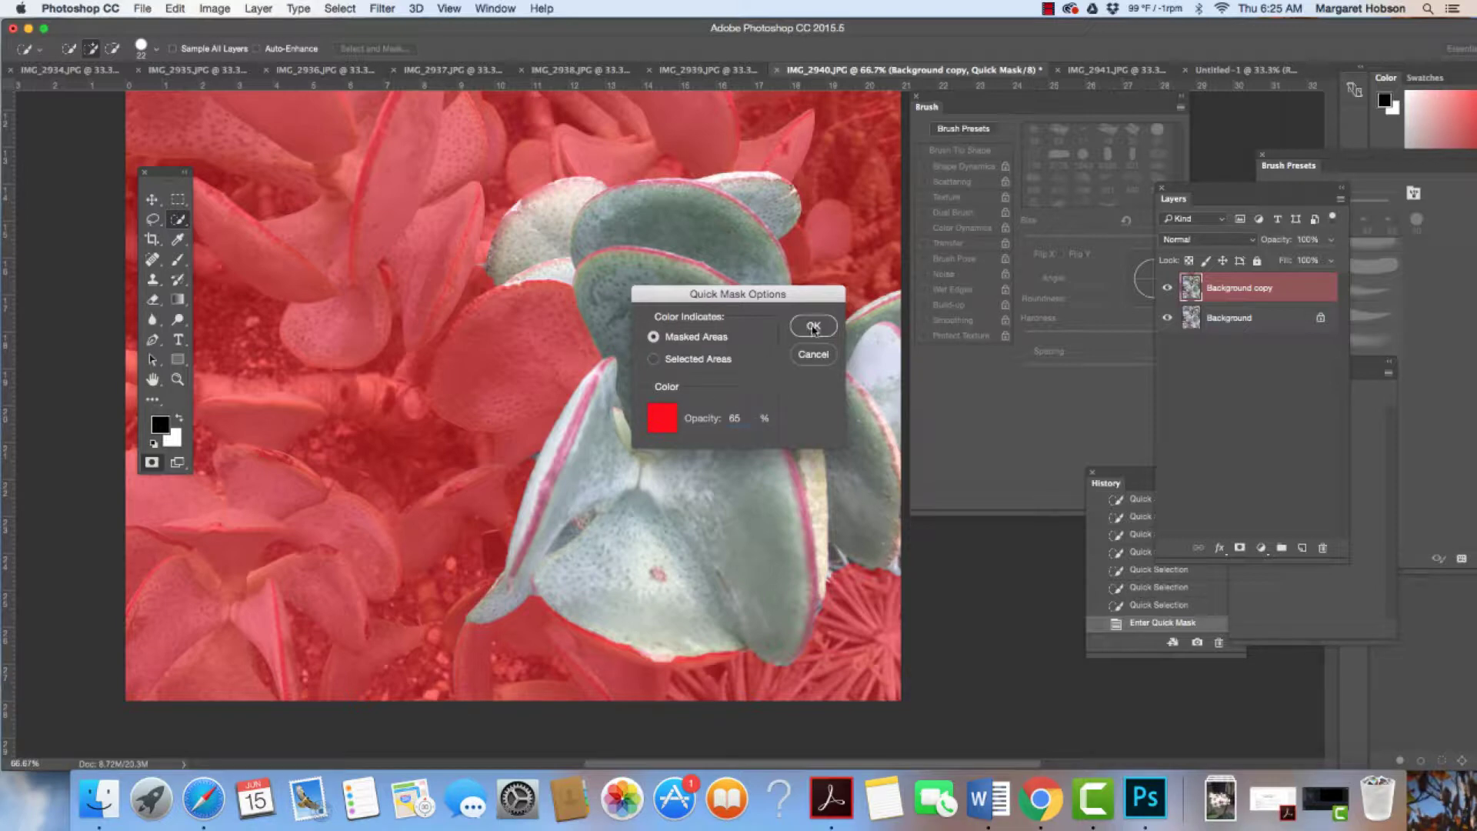
pyautogui.click(813, 328)
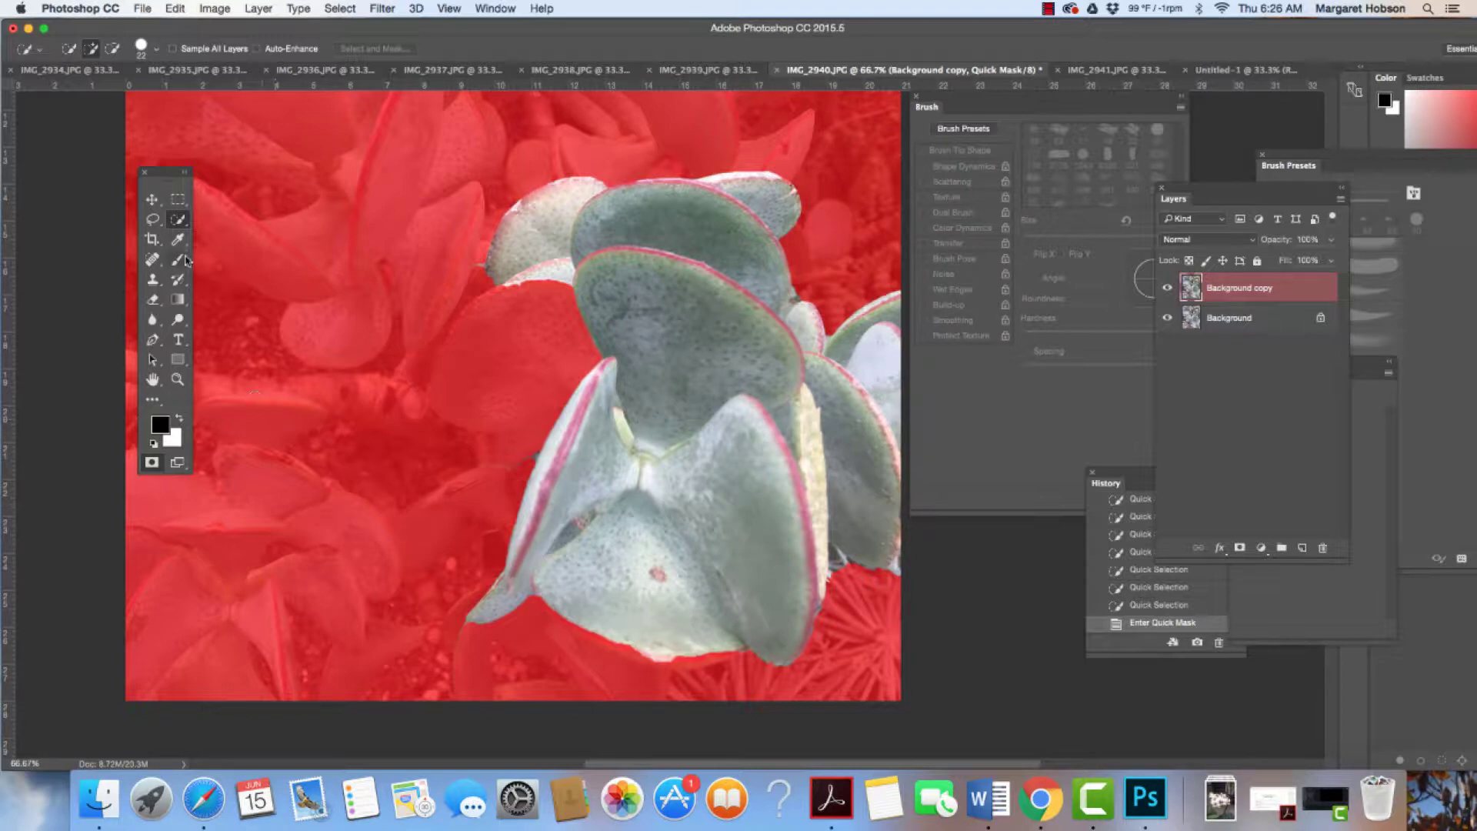
pyautogui.click(178, 260)
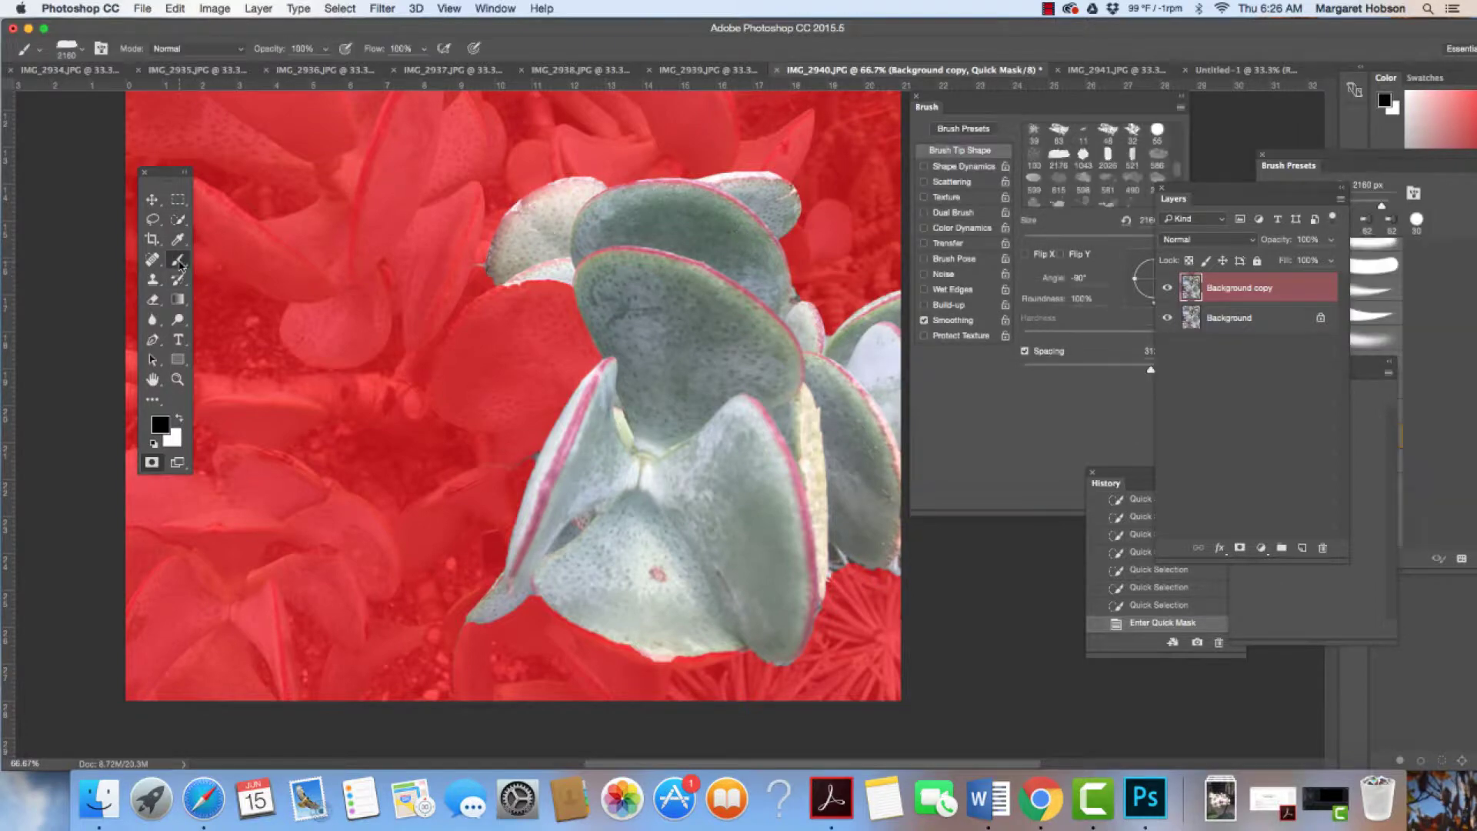
pyautogui.click(224, 259)
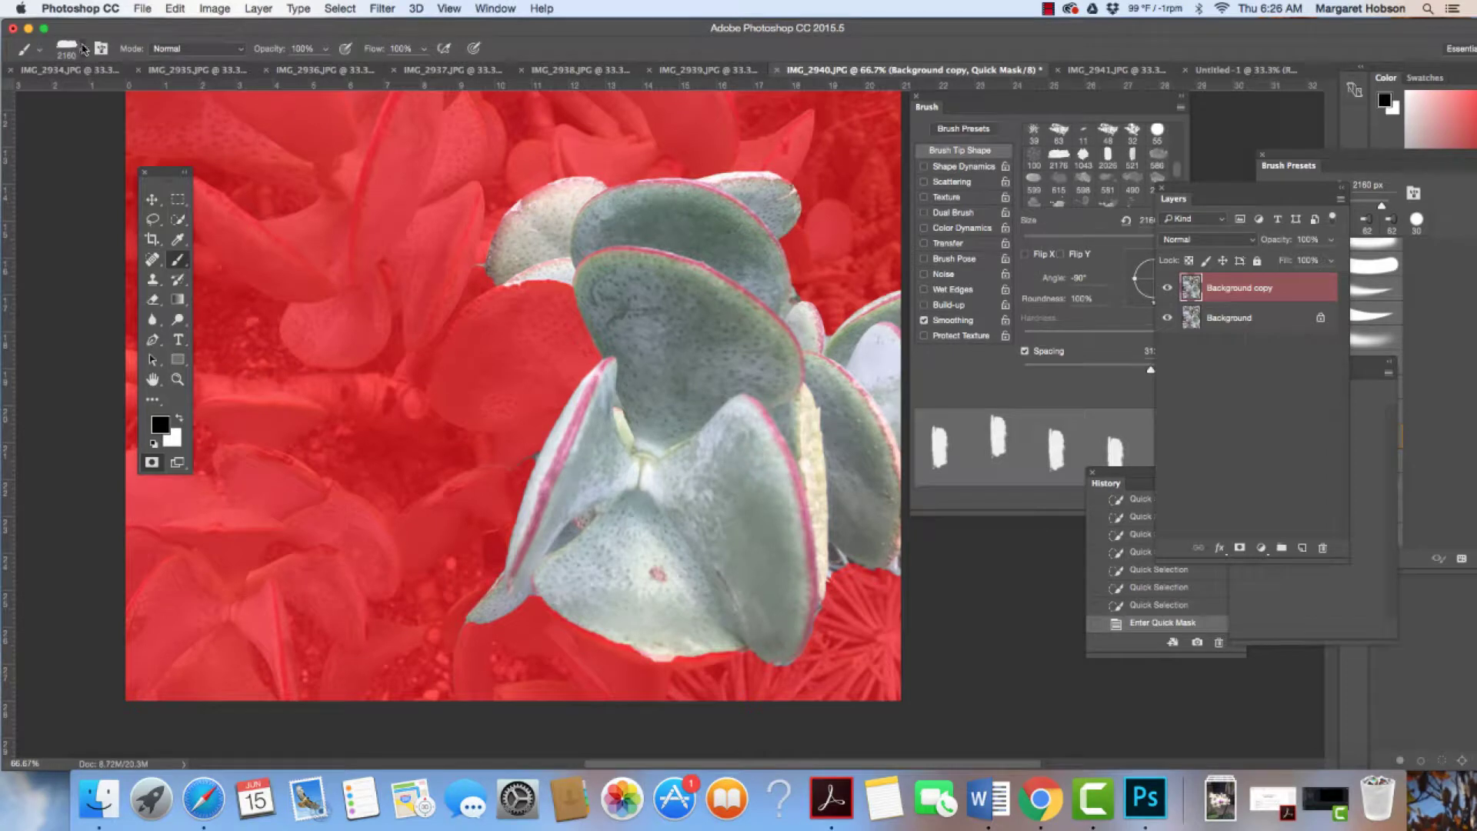
pyautogui.click(84, 49)
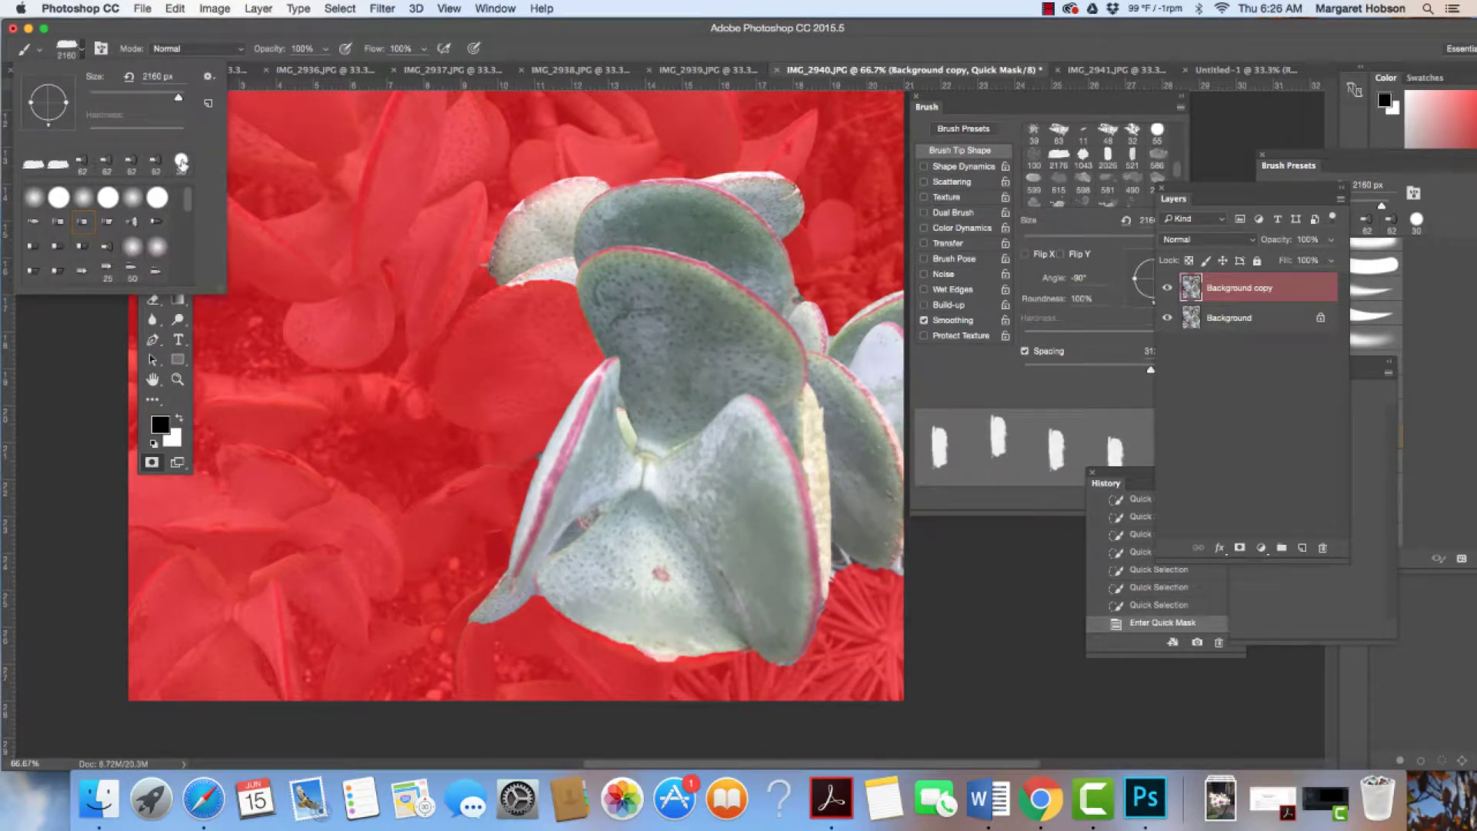
pyautogui.click(181, 162)
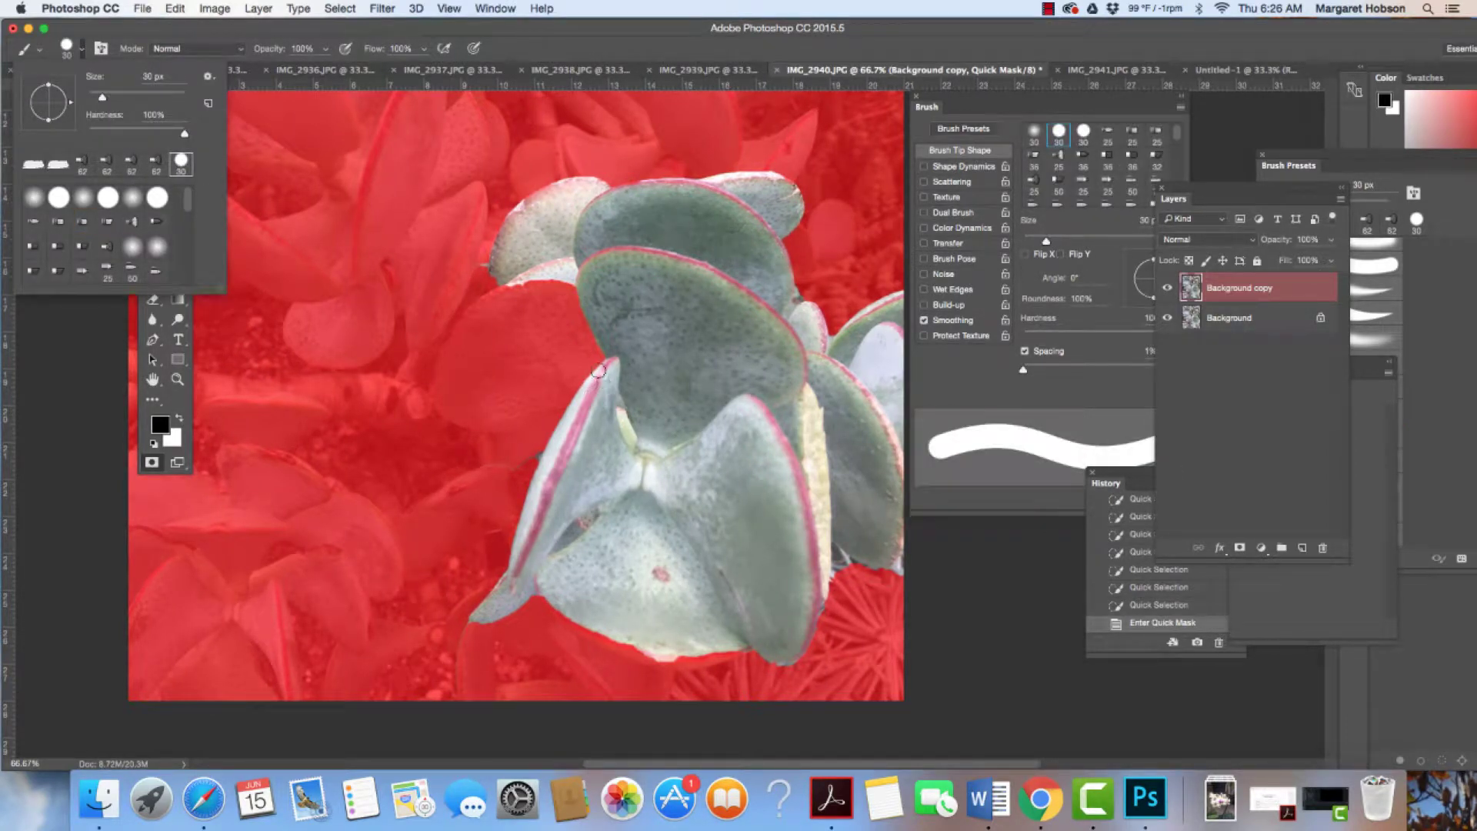
pyautogui.click(637, 308)
pyautogui.moveTo(637, 304); pyautogui.dragTo(651, 356)
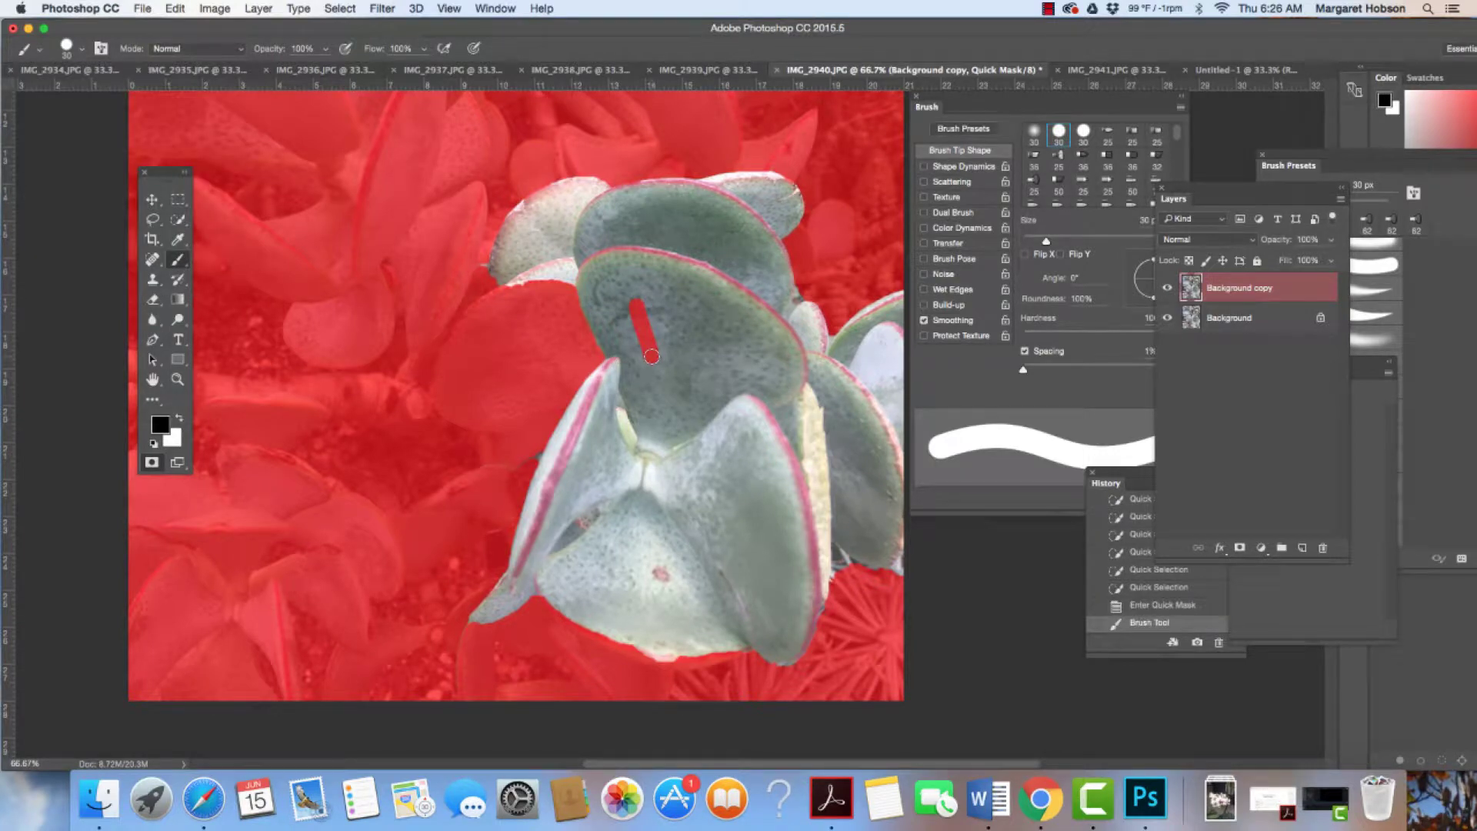
pyautogui.press('super+z')
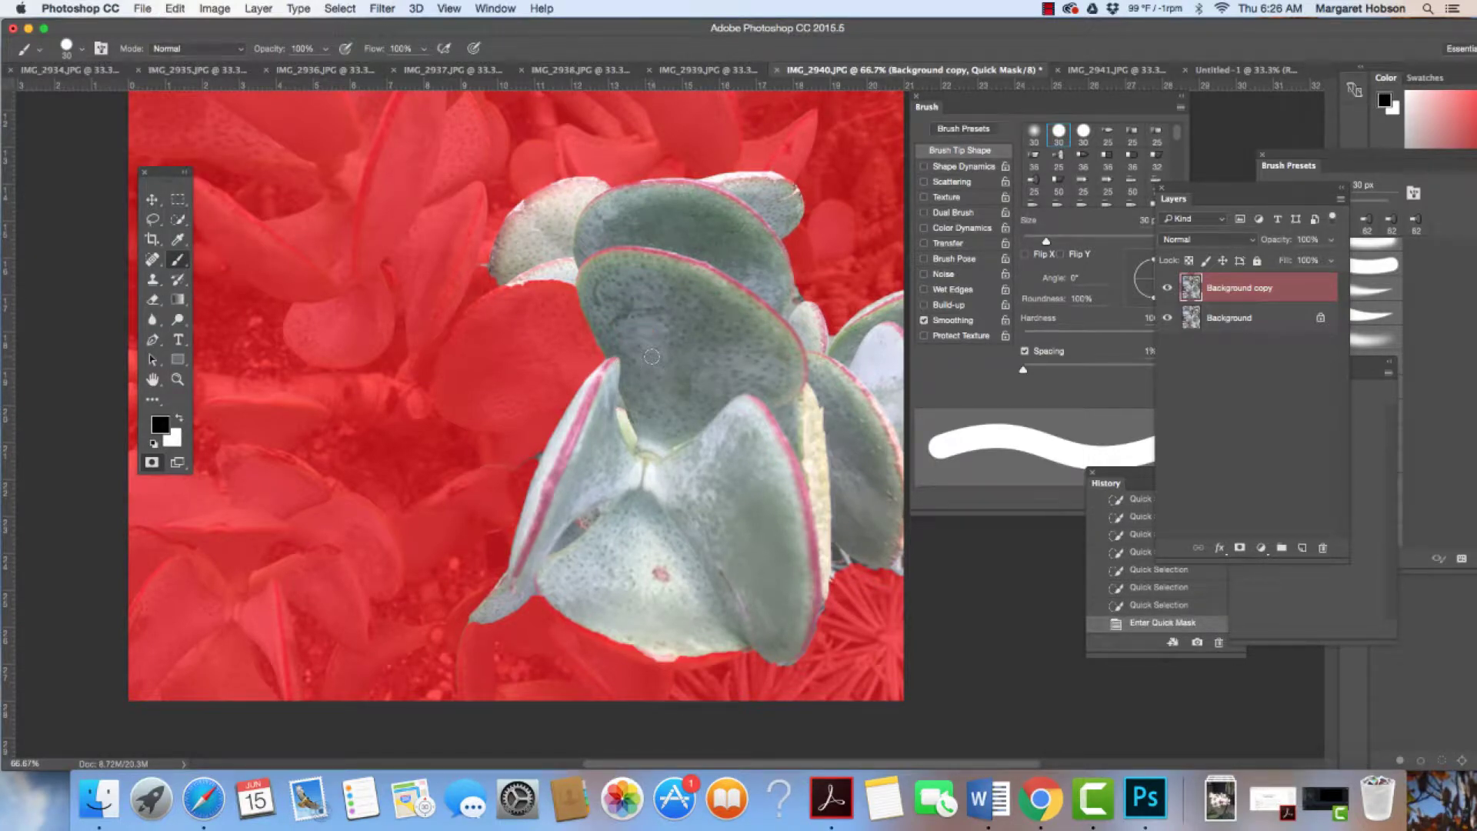
# - Paint white over the inner part of the masked leaf left of the central one, and check the resulting selection outline outside Quick Mask
pyautogui.click(180, 419)
pyautogui.moveTo(559, 276)
pyautogui.mouseDown()
pyautogui.moveTo(515, 288)
pyautogui.moveTo(563, 280)
pyautogui.moveTo(600, 366)
pyautogui.moveTo(529, 405)
pyautogui.moveTo(571, 351)
pyautogui.mouseUp()
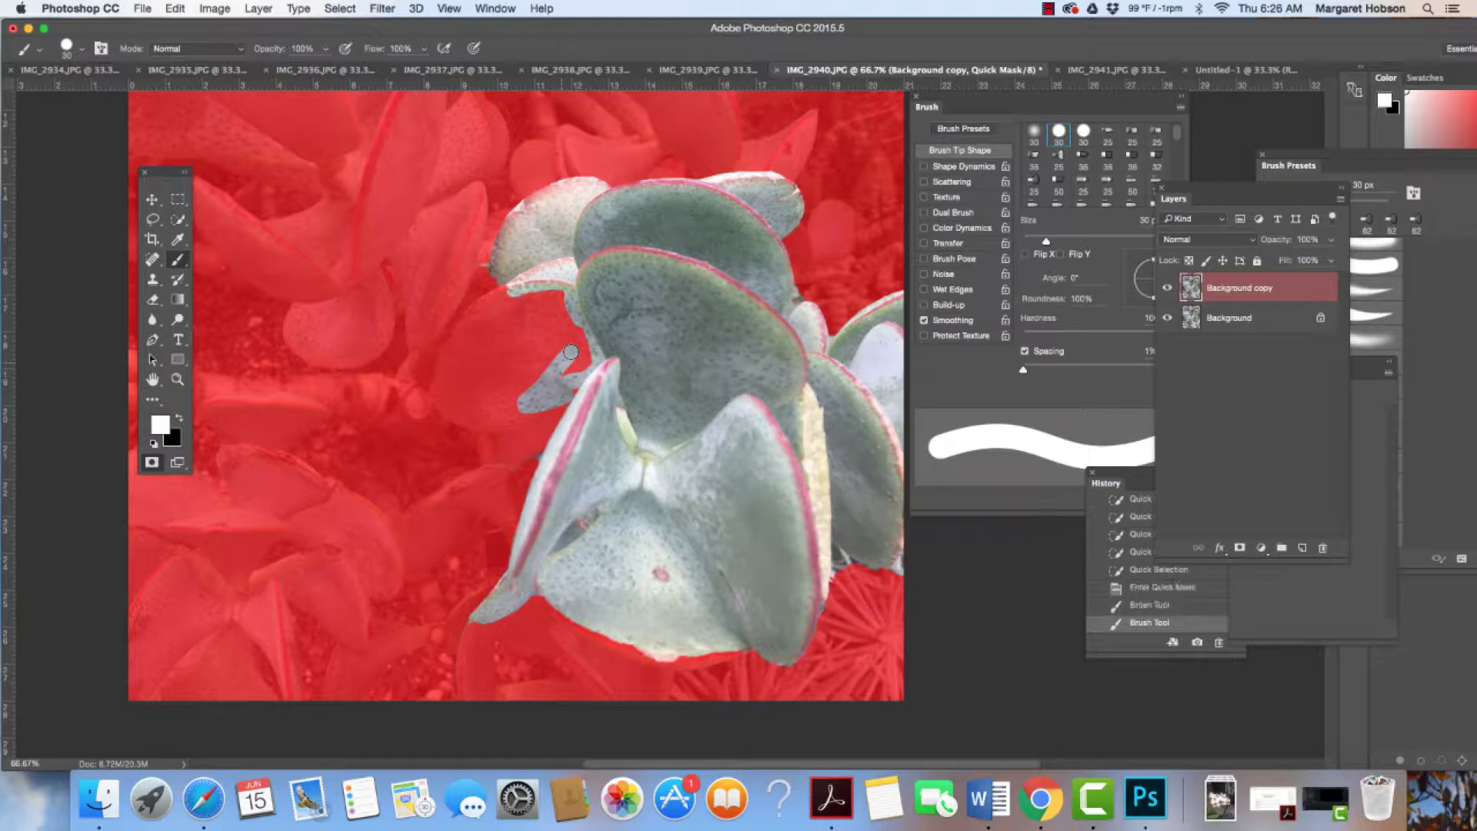
pyautogui.press('super+equal')
pyautogui.press('super+equal')
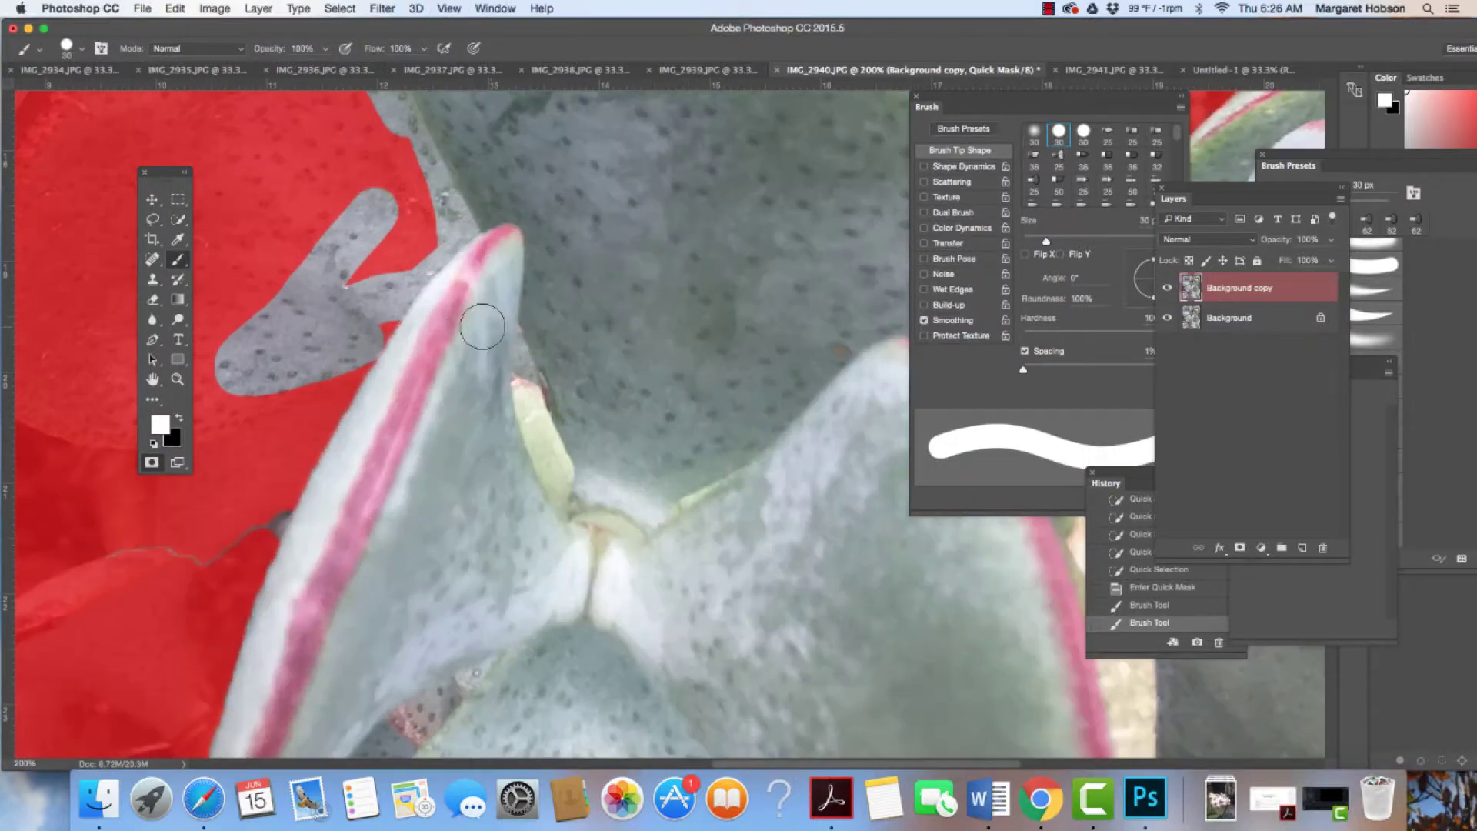
pyautogui.press('space')
pyautogui.moveTo(339, 296)
pyautogui.mouseDown()
pyautogui.moveTo(570, 330)
pyautogui.moveTo(691, 459)
pyautogui.mouseUp()
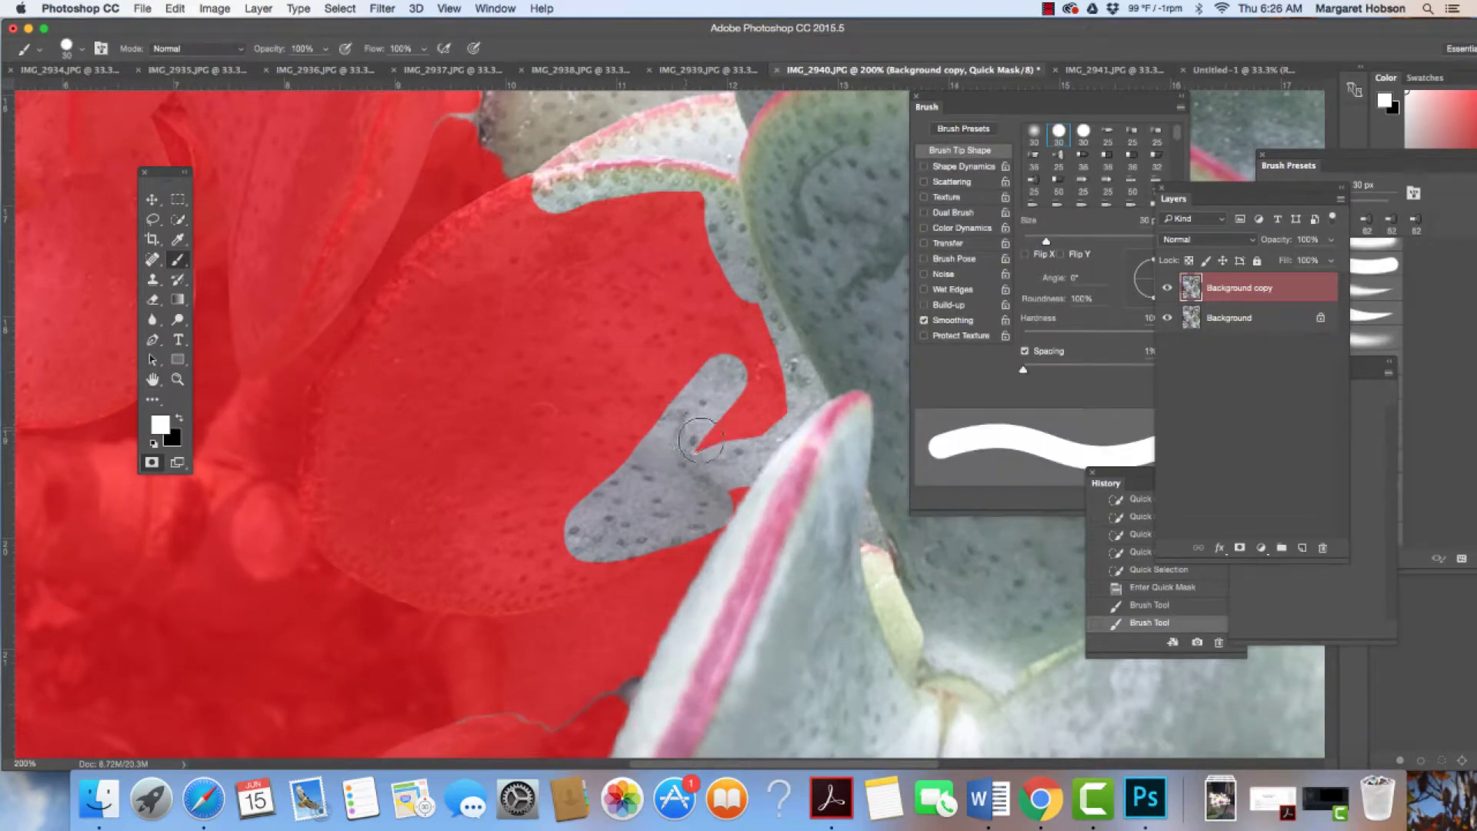
pyautogui.moveTo(735, 354)
pyautogui.mouseDown()
pyautogui.moveTo(779, 449)
pyautogui.moveTo(737, 482)
pyautogui.moveTo(771, 403)
pyautogui.moveTo(706, 252)
pyautogui.moveTo(724, 212)
pyautogui.moveTo(705, 198)
pyautogui.moveTo(691, 227)
pyautogui.moveTo(720, 302)
pyautogui.moveTo(585, 508)
pyautogui.mouseUp()
pyautogui.moveTo(701, 514)
pyautogui.mouseDown()
pyautogui.moveTo(608, 550)
pyautogui.moveTo(717, 566)
pyautogui.mouseUp()
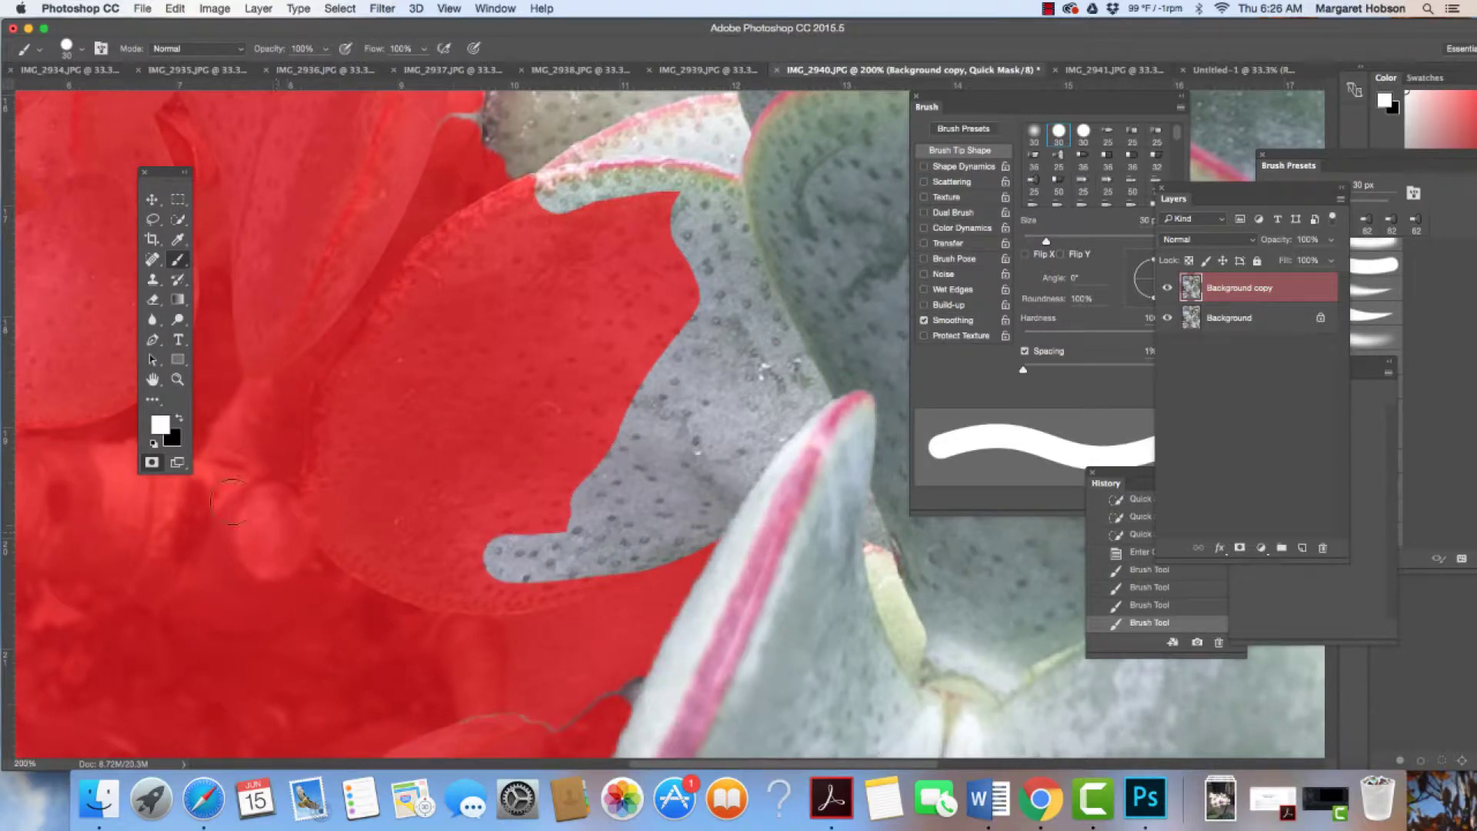
pyautogui.click(152, 463)
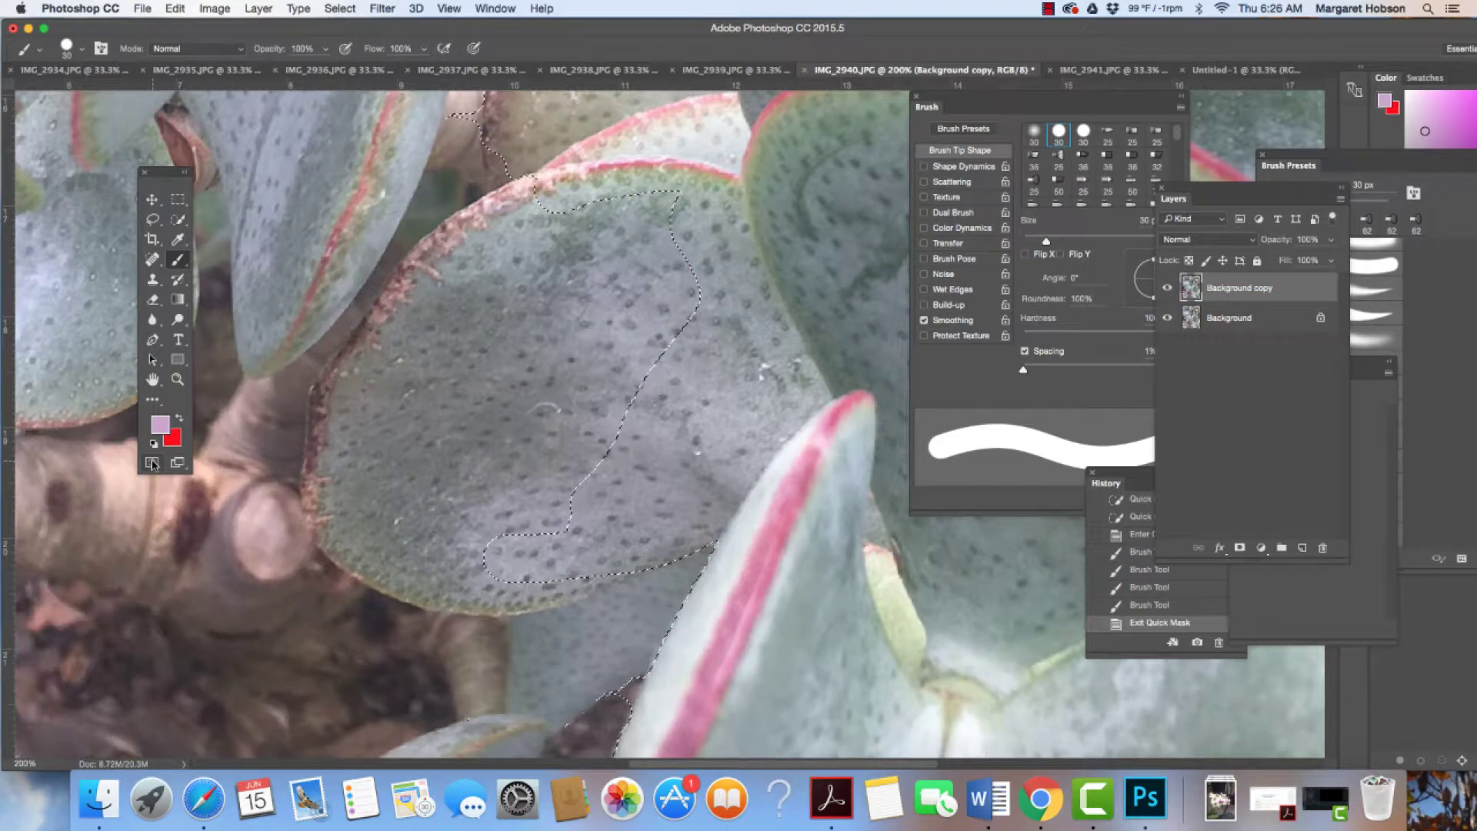
pyautogui.click(152, 463)
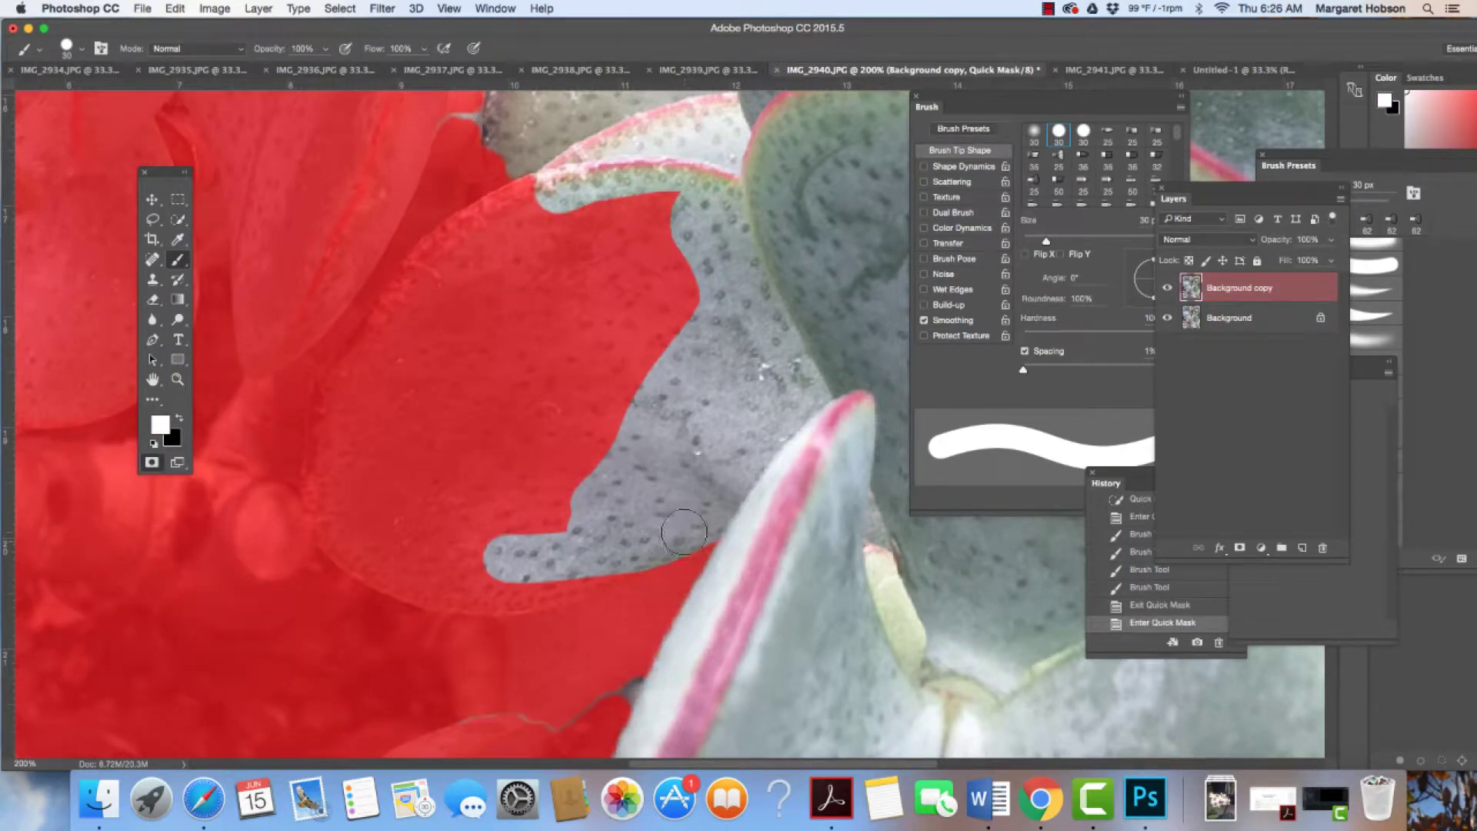
# - Paint the rest of the left leaf white out to its edges, enlarging the brush to 70 px for the interior
pyautogui.moveTo(602, 557)
pyautogui.mouseDown()
pyautogui.moveTo(512, 573)
pyautogui.moveTo(538, 593)
pyautogui.moveTo(376, 571)
pyautogui.moveTo(342, 500)
pyautogui.moveTo(348, 425)
pyautogui.mouseUp()
pyautogui.moveTo(523, 206)
pyautogui.mouseDown()
pyautogui.moveTo(554, 193)
pyautogui.moveTo(428, 264)
pyautogui.moveTo(335, 403)
pyautogui.moveTo(325, 456)
pyautogui.moveTo(343, 533)
pyautogui.moveTo(381, 556)
pyautogui.moveTo(468, 560)
pyautogui.moveTo(544, 522)
pyautogui.moveTo(680, 265)
pyautogui.moveTo(683, 231)
pyautogui.moveTo(663, 228)
pyautogui.moveTo(539, 261)
pyautogui.moveTo(454, 334)
pyautogui.moveTo(400, 447)
pyautogui.moveTo(404, 487)
pyautogui.moveTo(437, 517)
pyautogui.mouseUp()
pyautogui.press(']')
pyautogui.press(']')
pyautogui.press(']')
pyautogui.press(']')
pyautogui.moveTo(500, 382)
pyautogui.mouseDown()
pyautogui.moveTo(627, 285)
pyautogui.moveTo(638, 308)
pyautogui.moveTo(475, 435)
pyautogui.mouseUp()
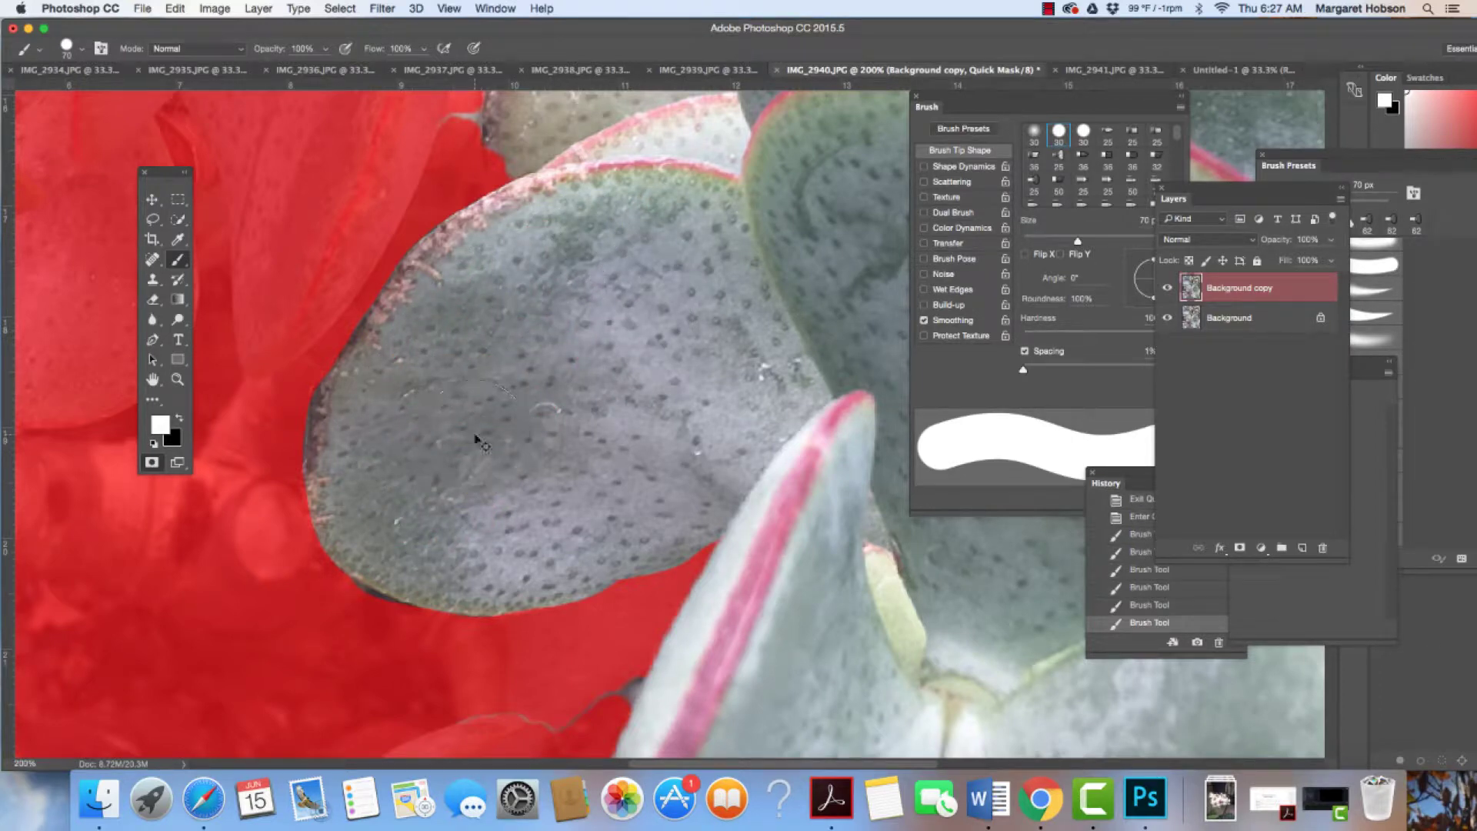
# - Mask the dark sliver along the left leaf's lower edge by painting black with the brush reduced to 15 px
pyautogui.press('super+plus')
pyautogui.press('super+plus')
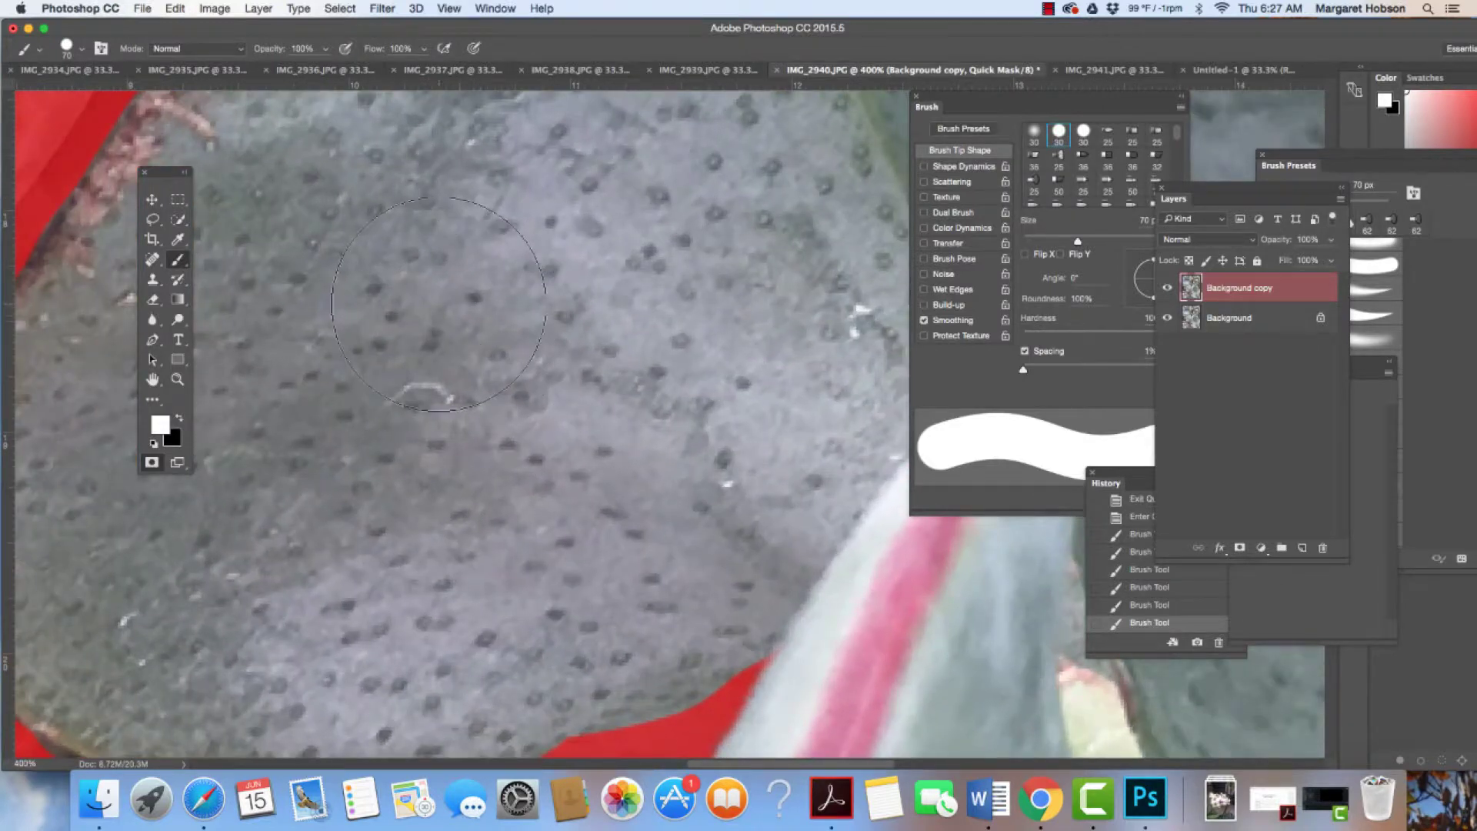
pyautogui.press('space')
pyautogui.moveTo(442, 299); pyautogui.dragTo(676, 510)
pyautogui.moveTo(659, 352)
pyautogui.mouseDown()
pyautogui.moveTo(771, 326)
pyautogui.moveTo(782, 247)
pyautogui.mouseUp()
pyautogui.moveTo(631, 439); pyautogui.dragTo(622, 117)
pyautogui.moveTo(616, 401); pyautogui.dragTo(587, 297)
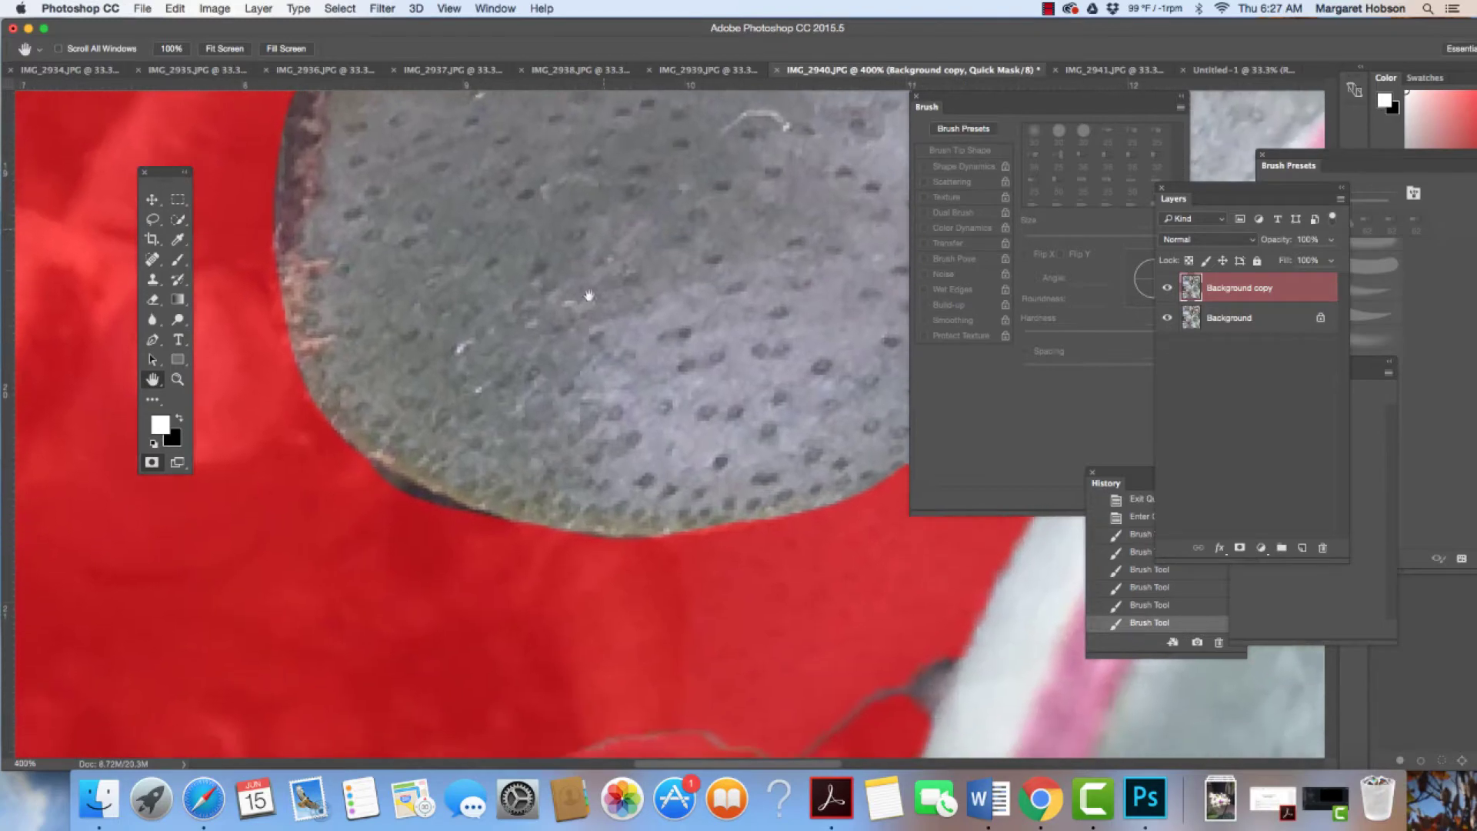
pyautogui.moveTo(488, 317); pyautogui.dragTo(542, 332)
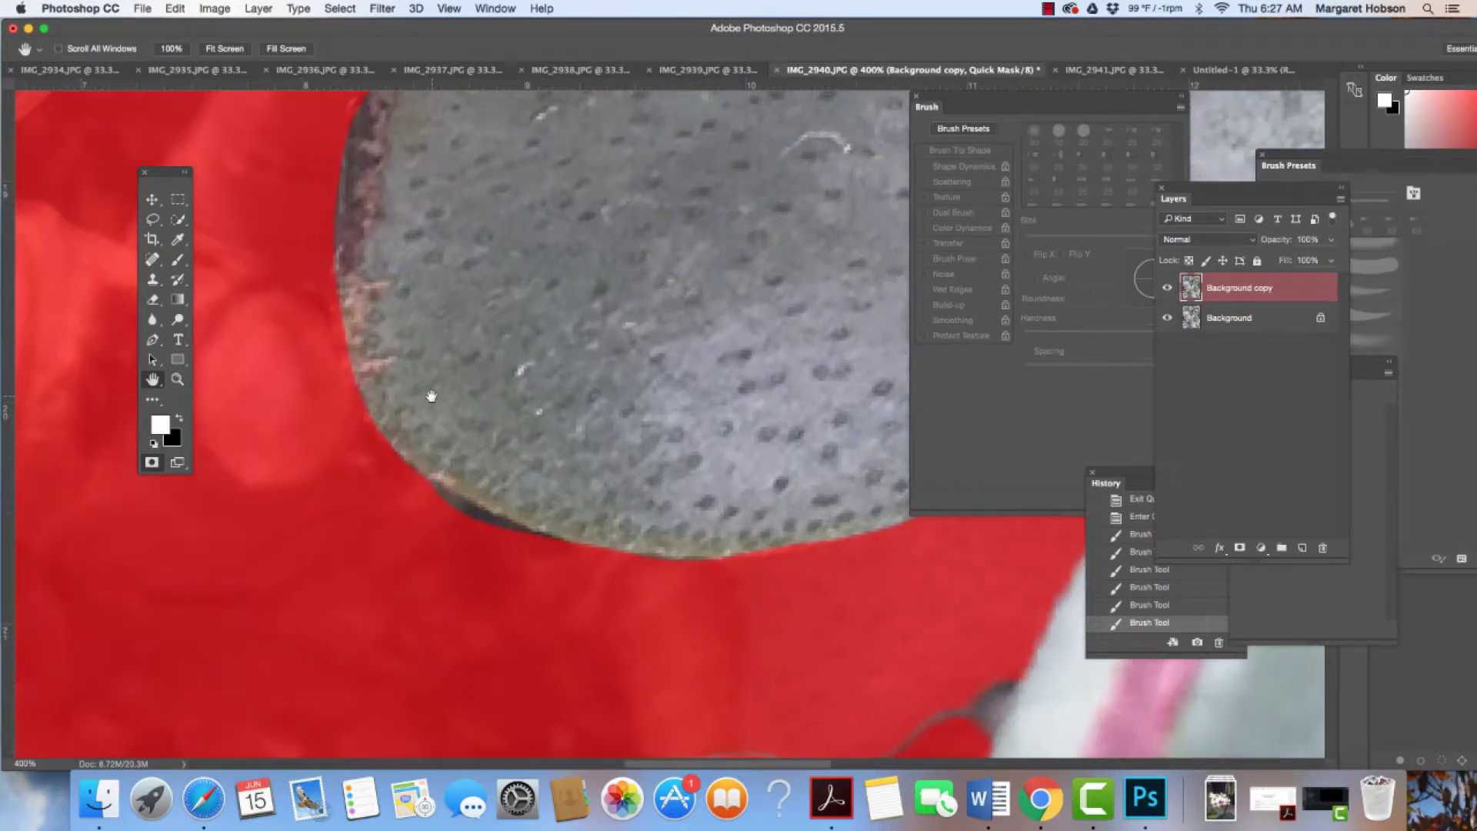
pyautogui.press('b')
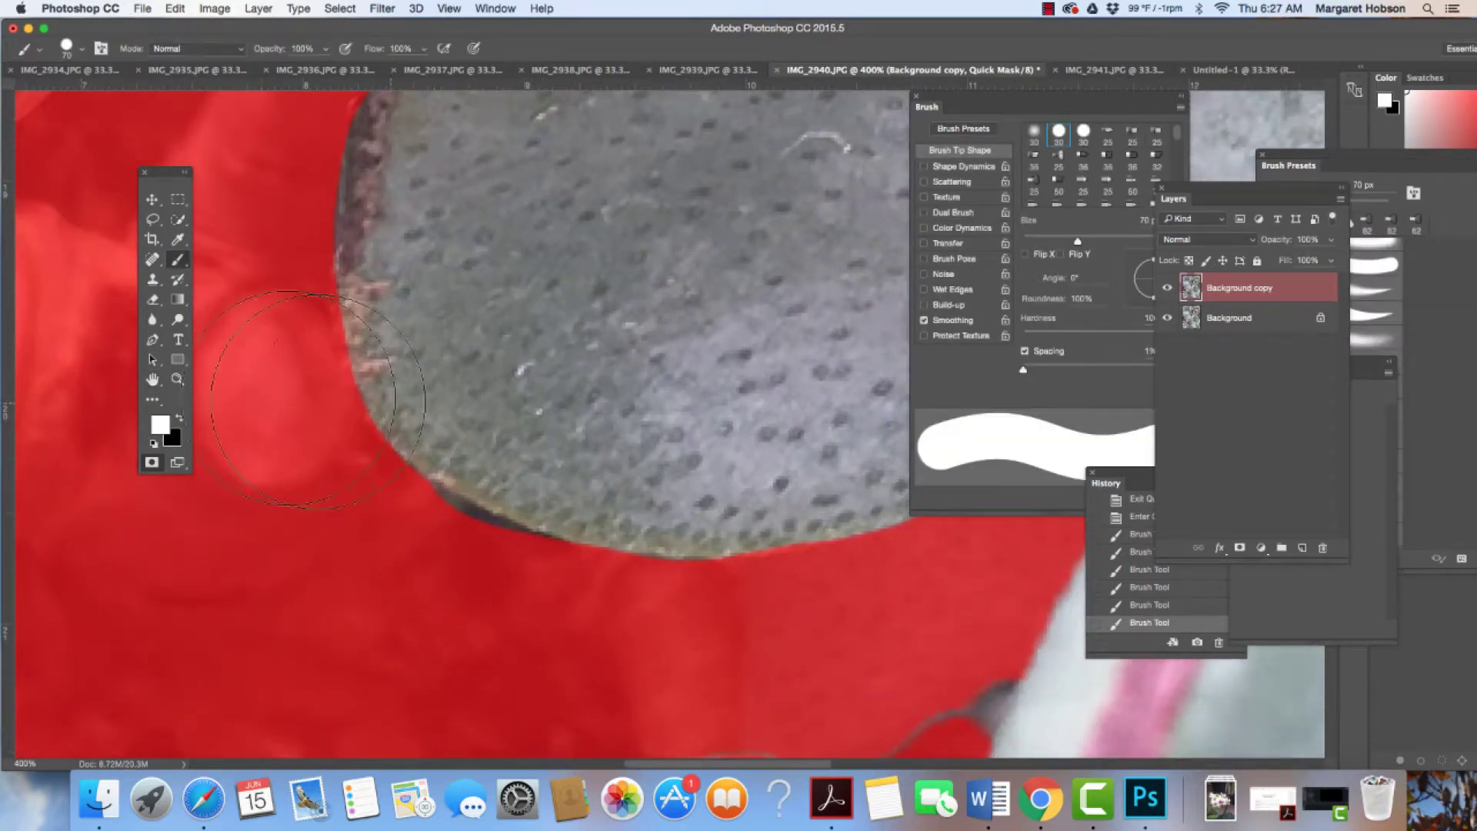
pyautogui.click(180, 419)
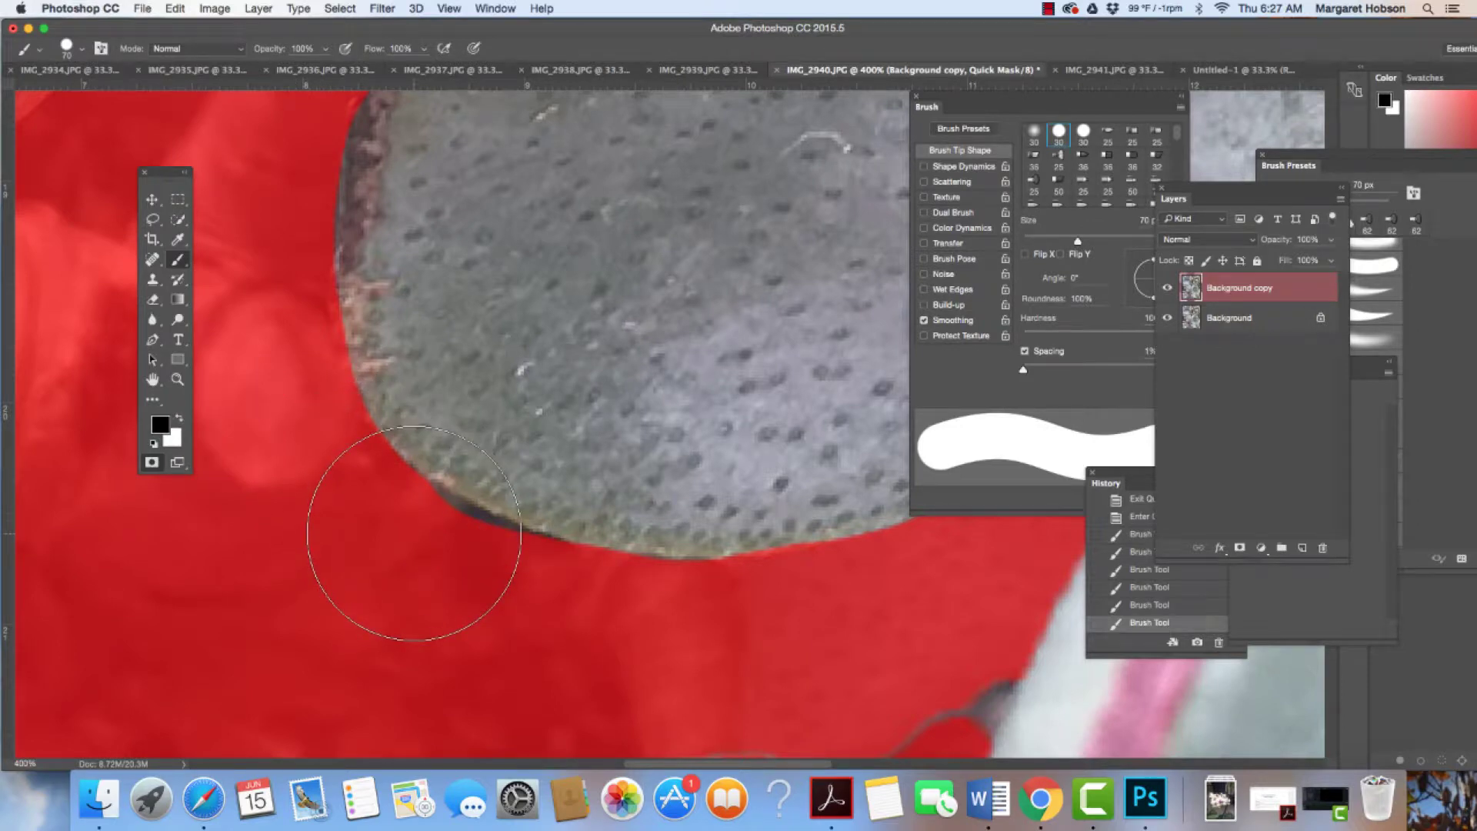
pyautogui.press('[')
pyautogui.press('[')
pyautogui.press('[')
pyautogui.press('[')
pyautogui.press('[')
pyautogui.press('[')
pyautogui.press('[')
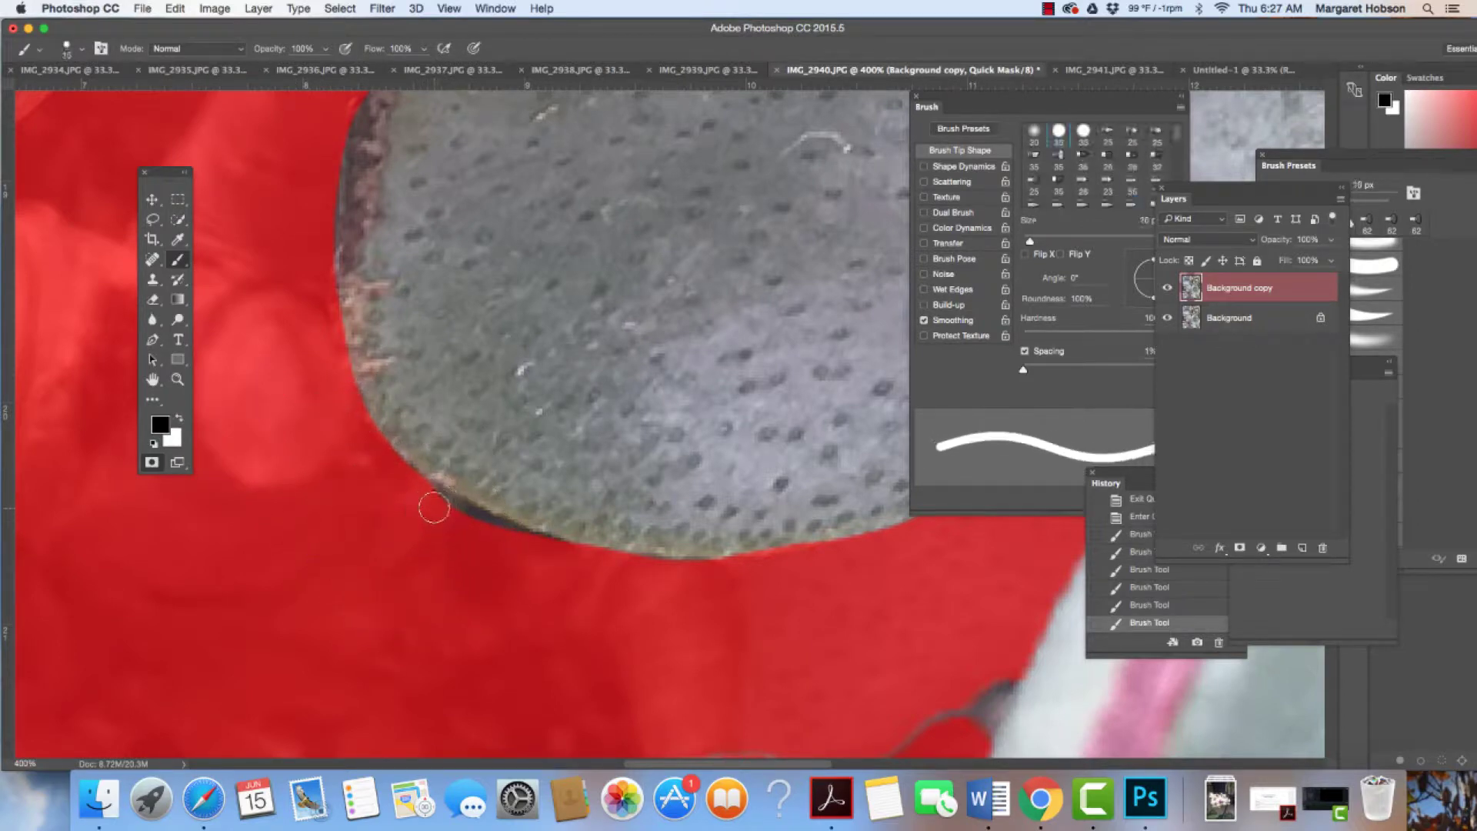
pyautogui.moveTo(431, 499); pyautogui.dragTo(541, 561)
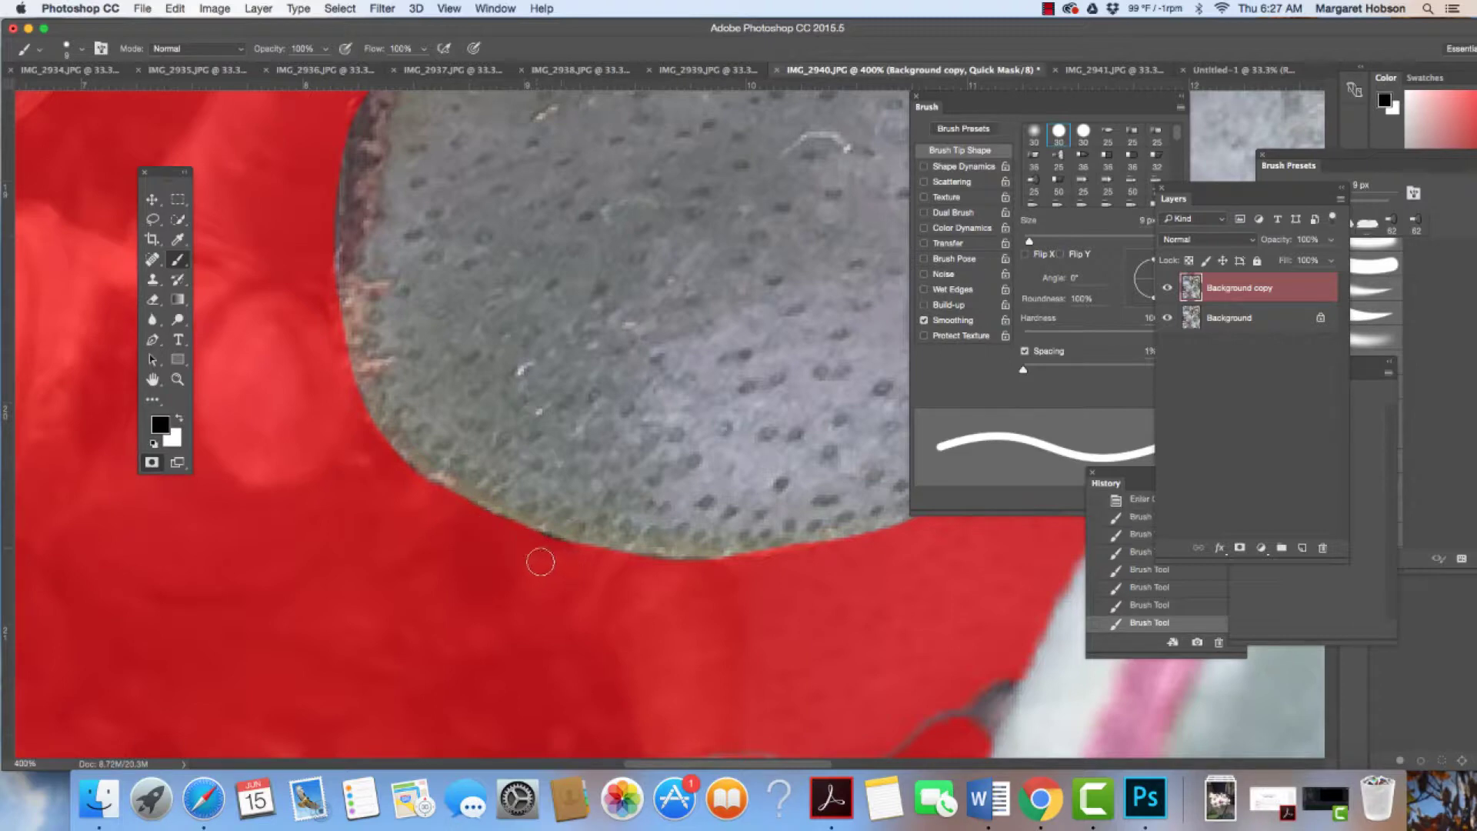
# - Preview the refined mask as a selection outline, and return to Quick Mask to view the whole plant
pyautogui.click(153, 465)
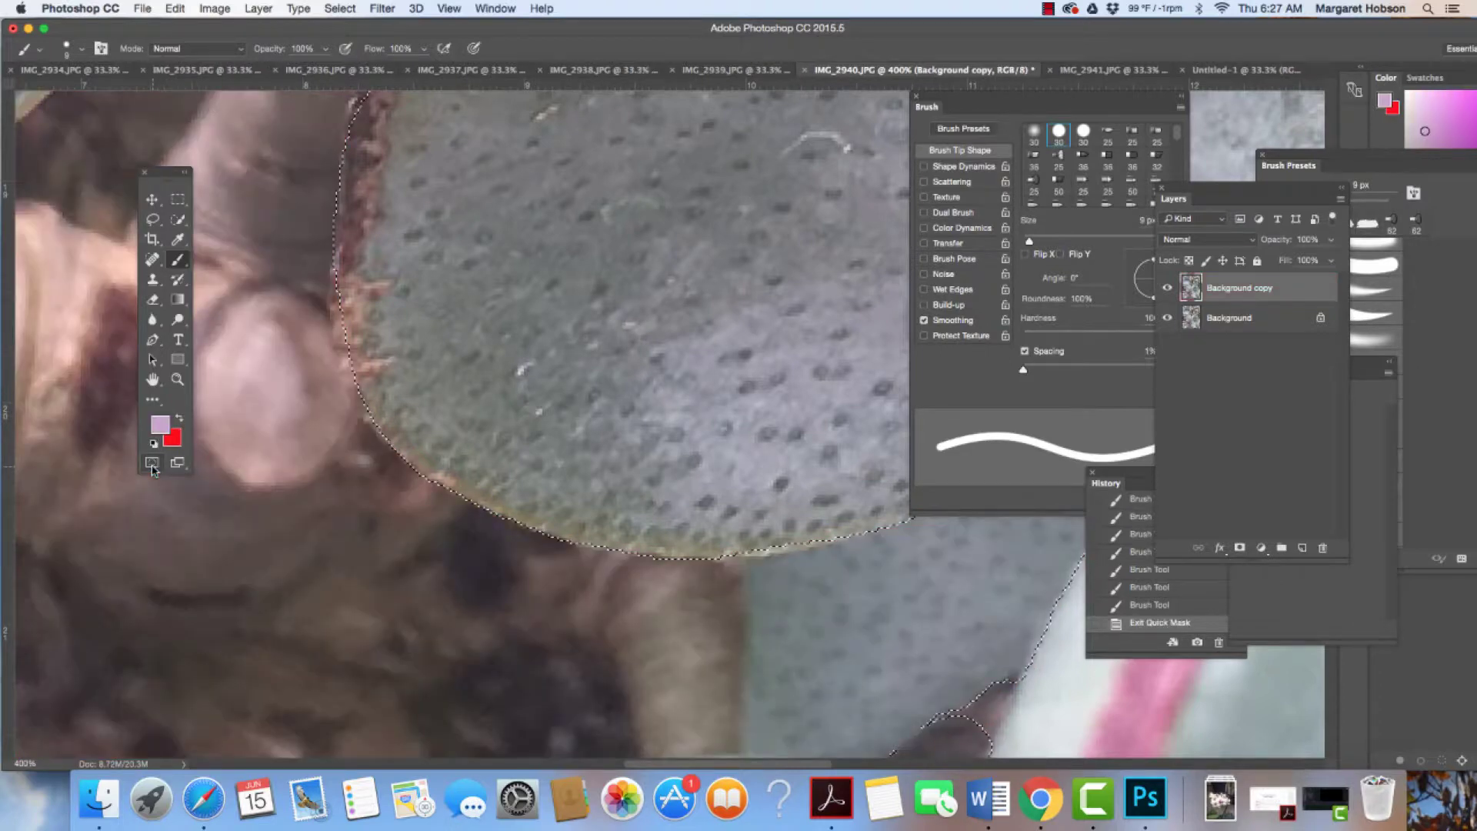
pyautogui.click(152, 465)
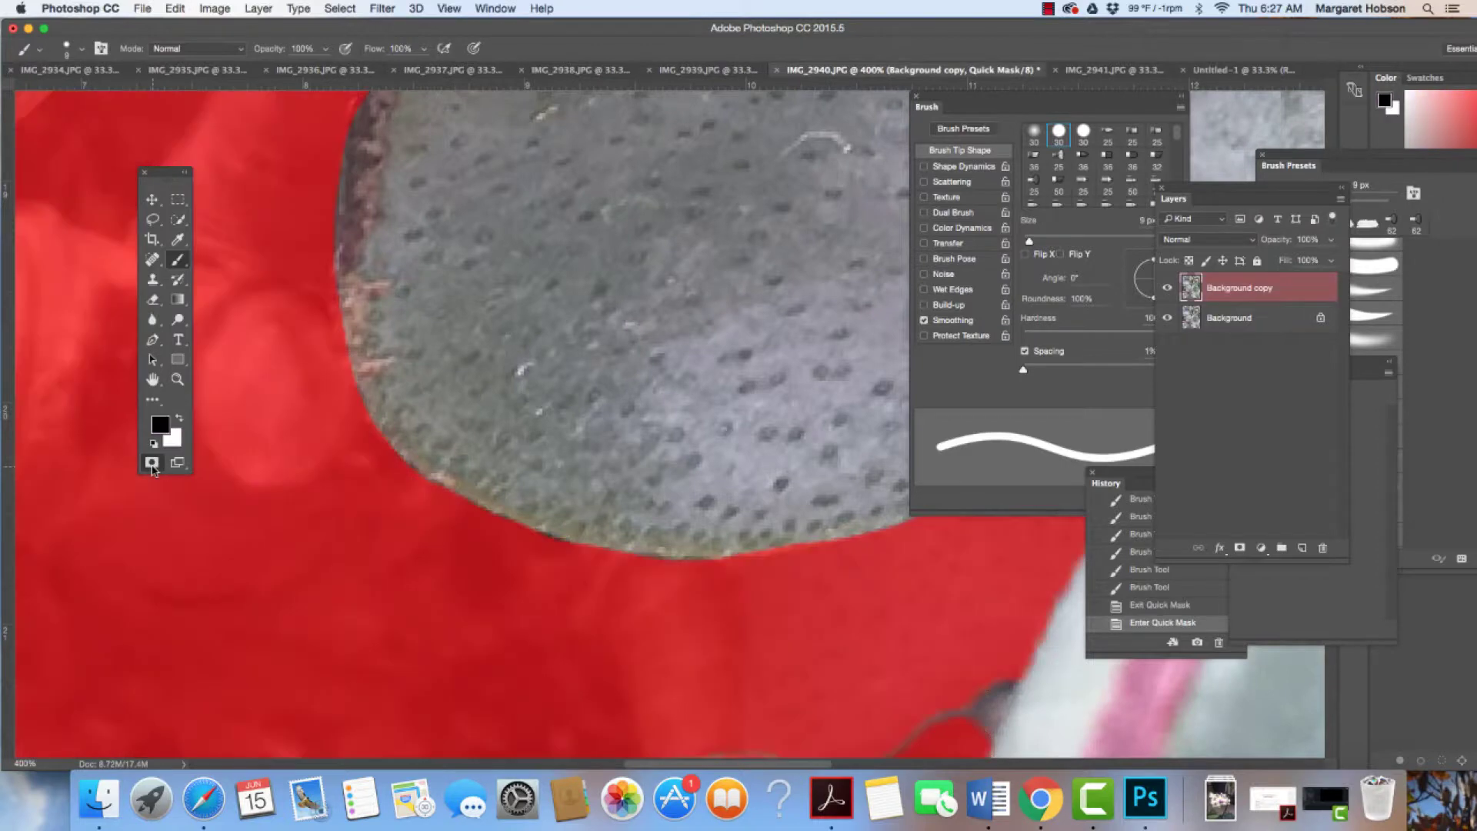
pyautogui.press('super+1')
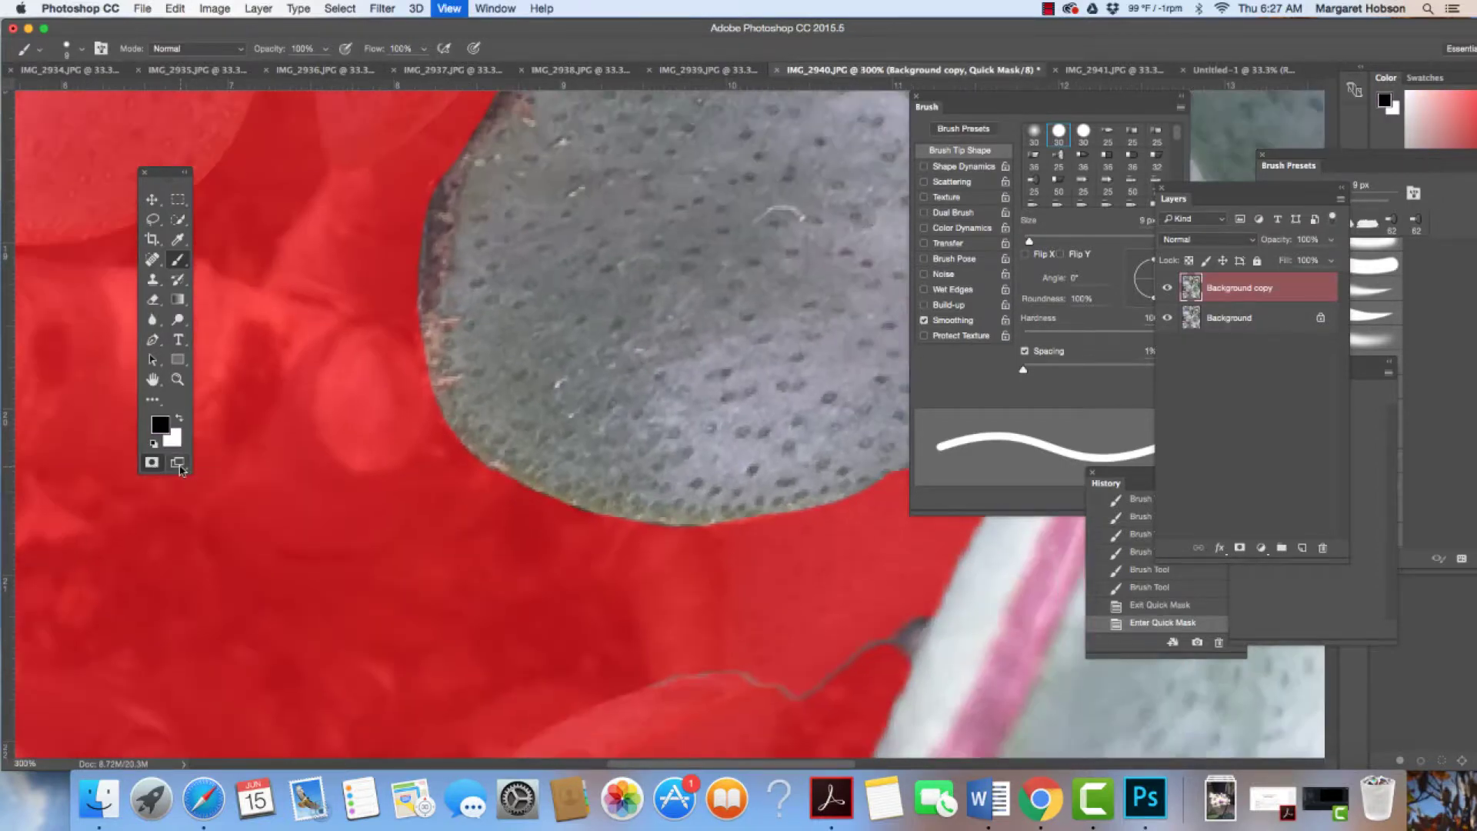
pyautogui.press('super+minus')
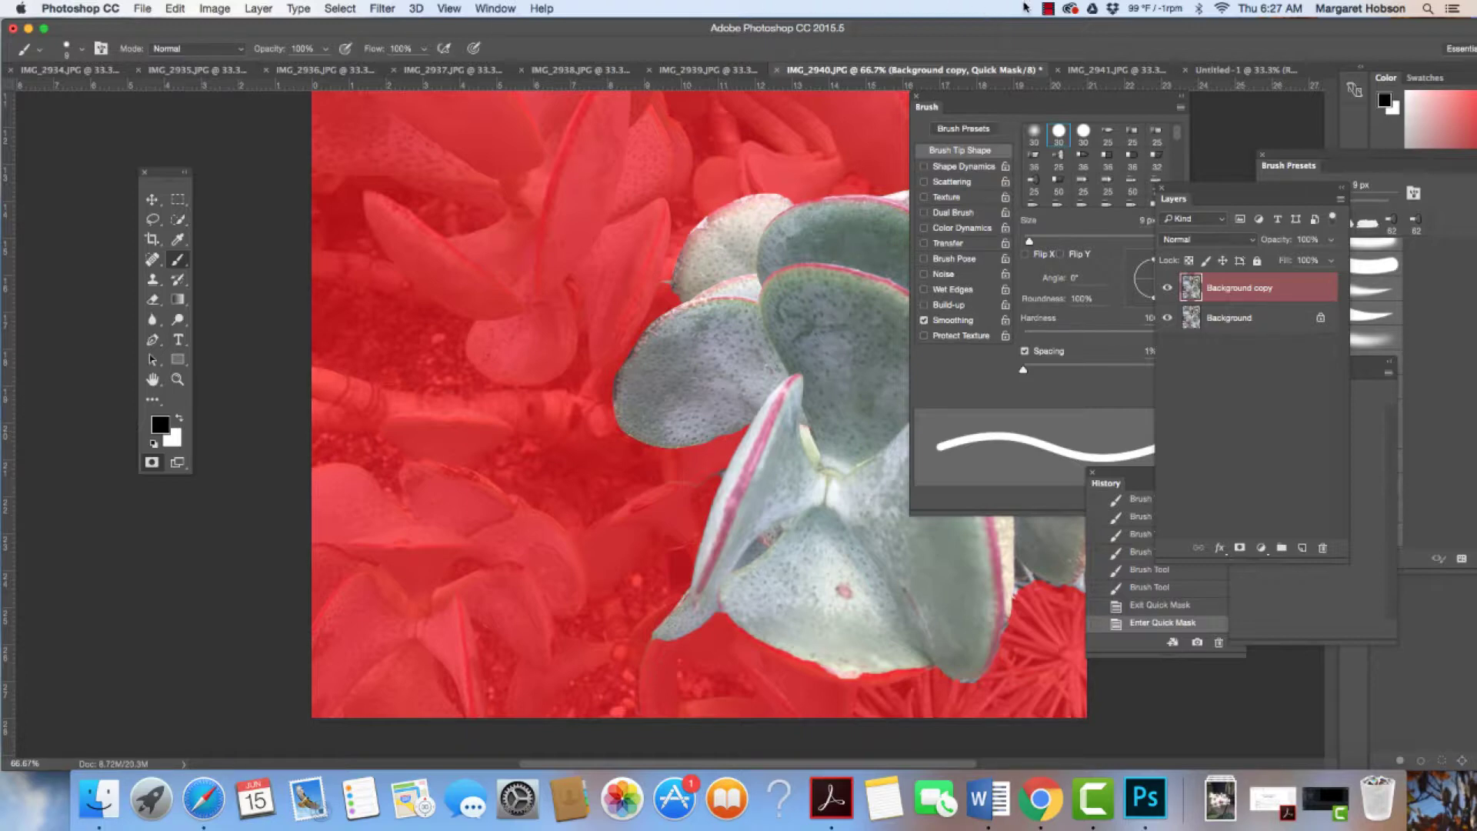
pyautogui.click(1049, 8)
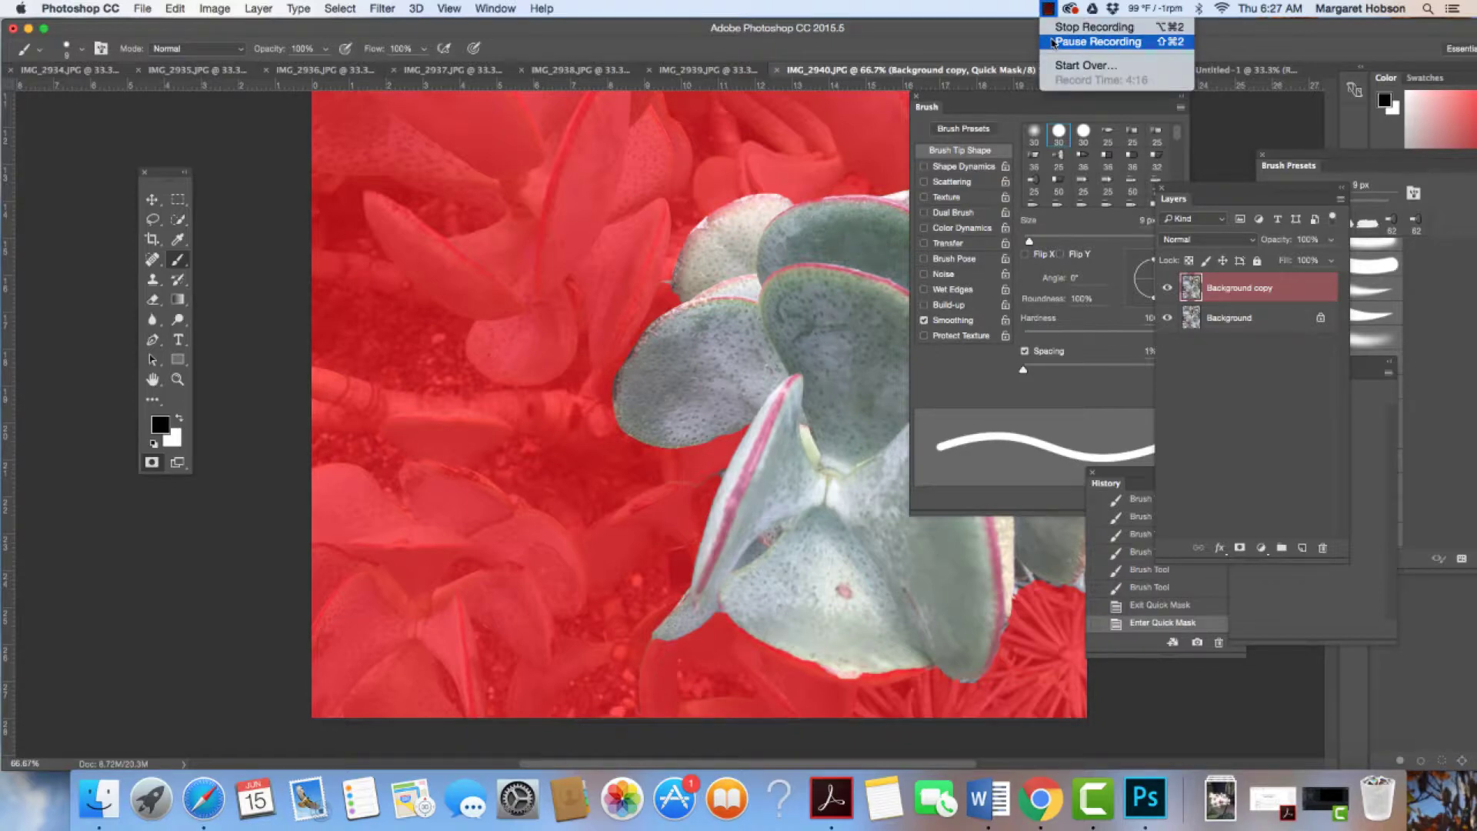
pyautogui.click(1063, 42)
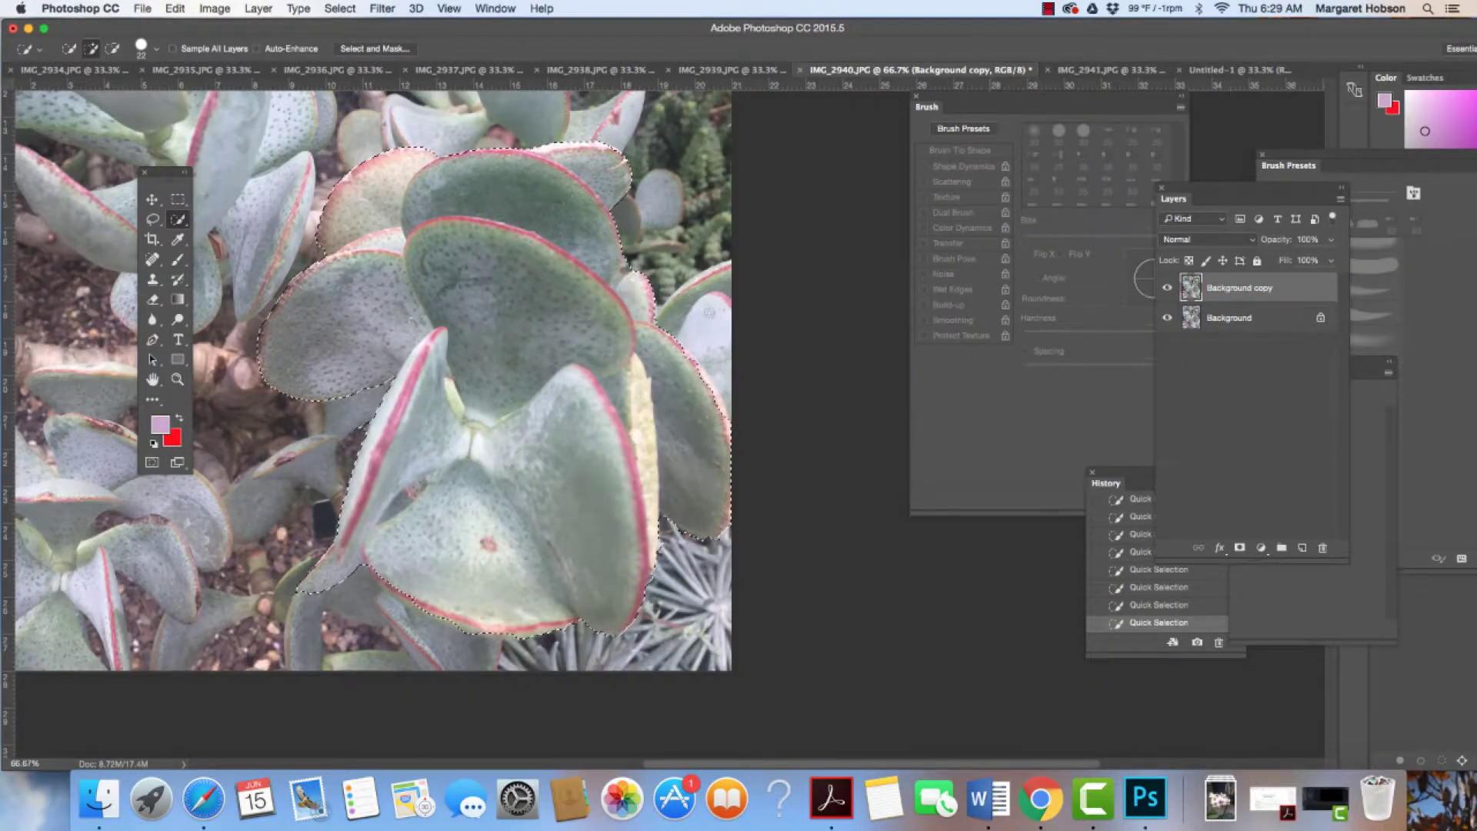
# - Check the plant selection in Quick Mask, and subtract the background beside the left leaf with the Quick Selection tool
pyautogui.click(152, 463)
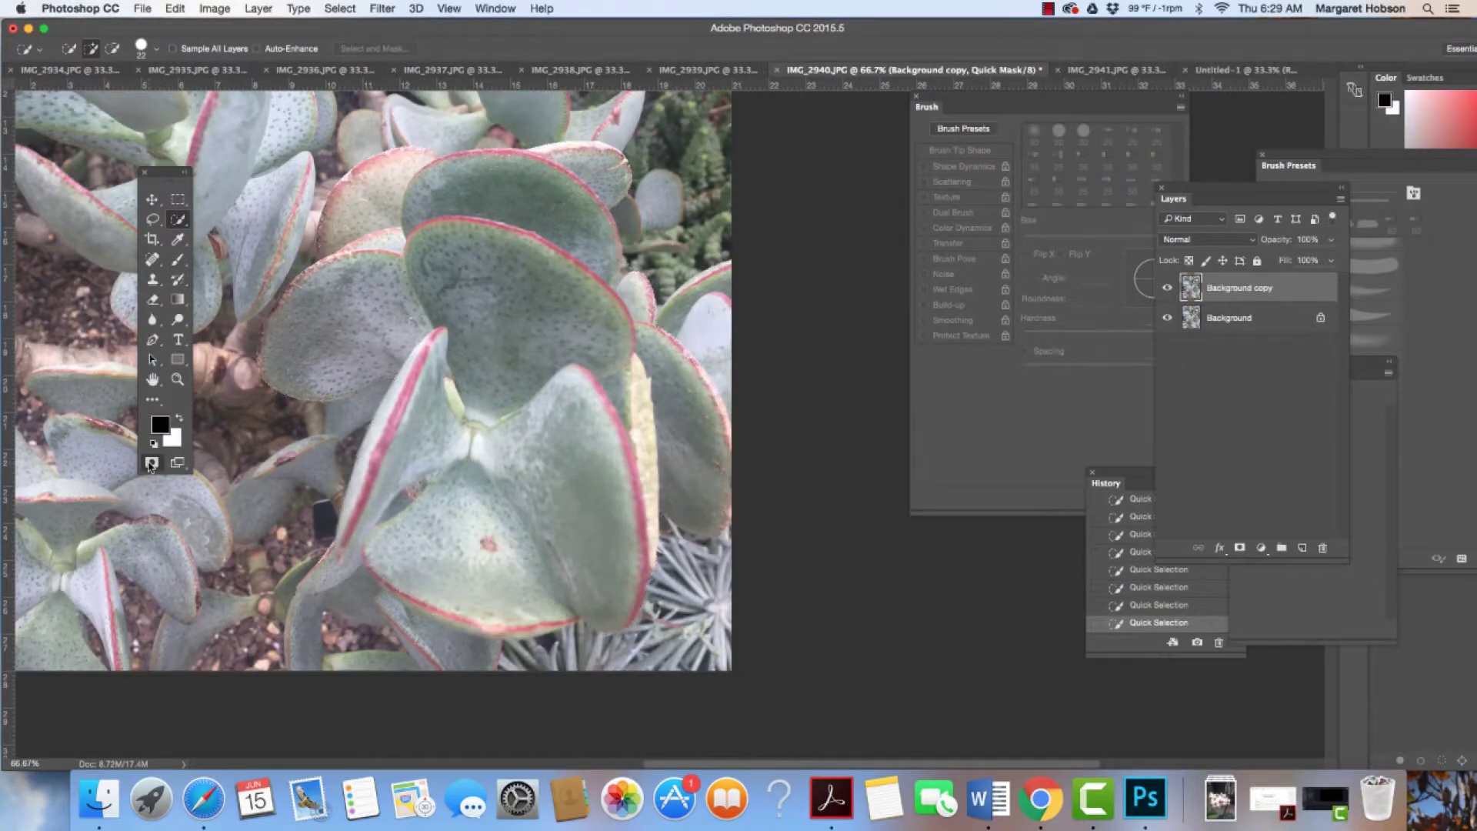
pyautogui.click(152, 464)
pyautogui.click(152, 463)
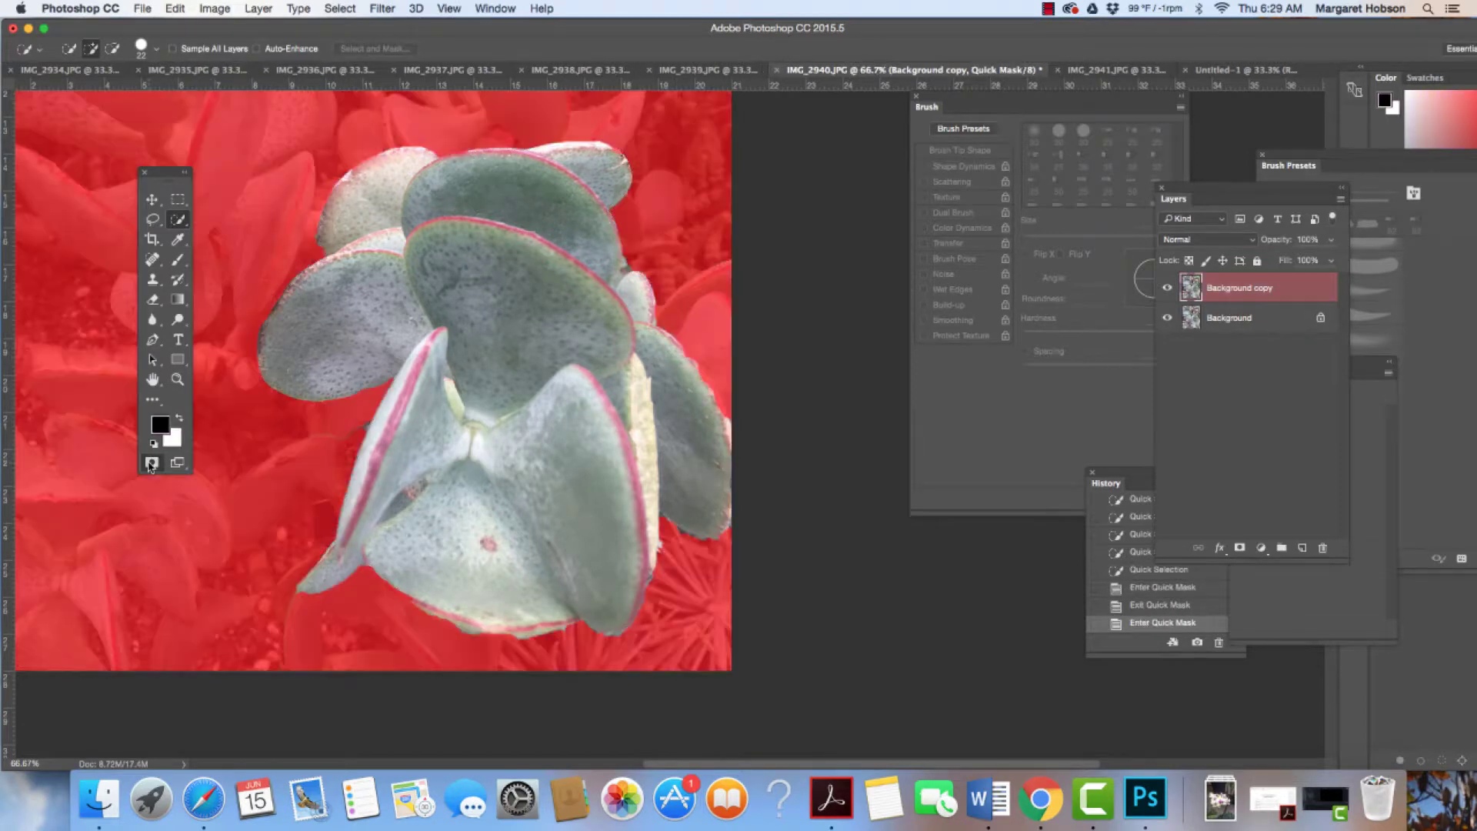
pyautogui.click(151, 463)
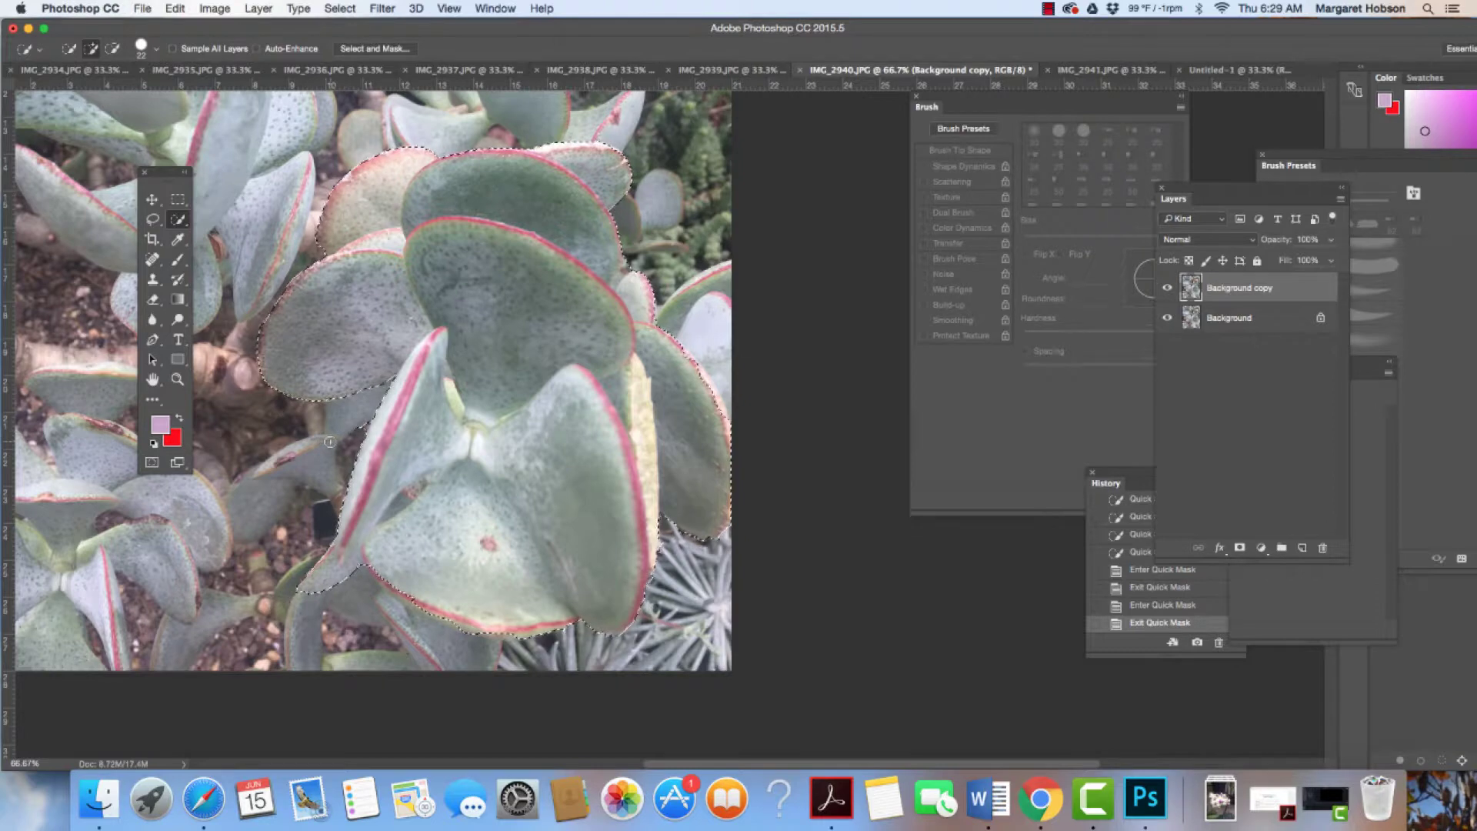
pyautogui.press('alt')
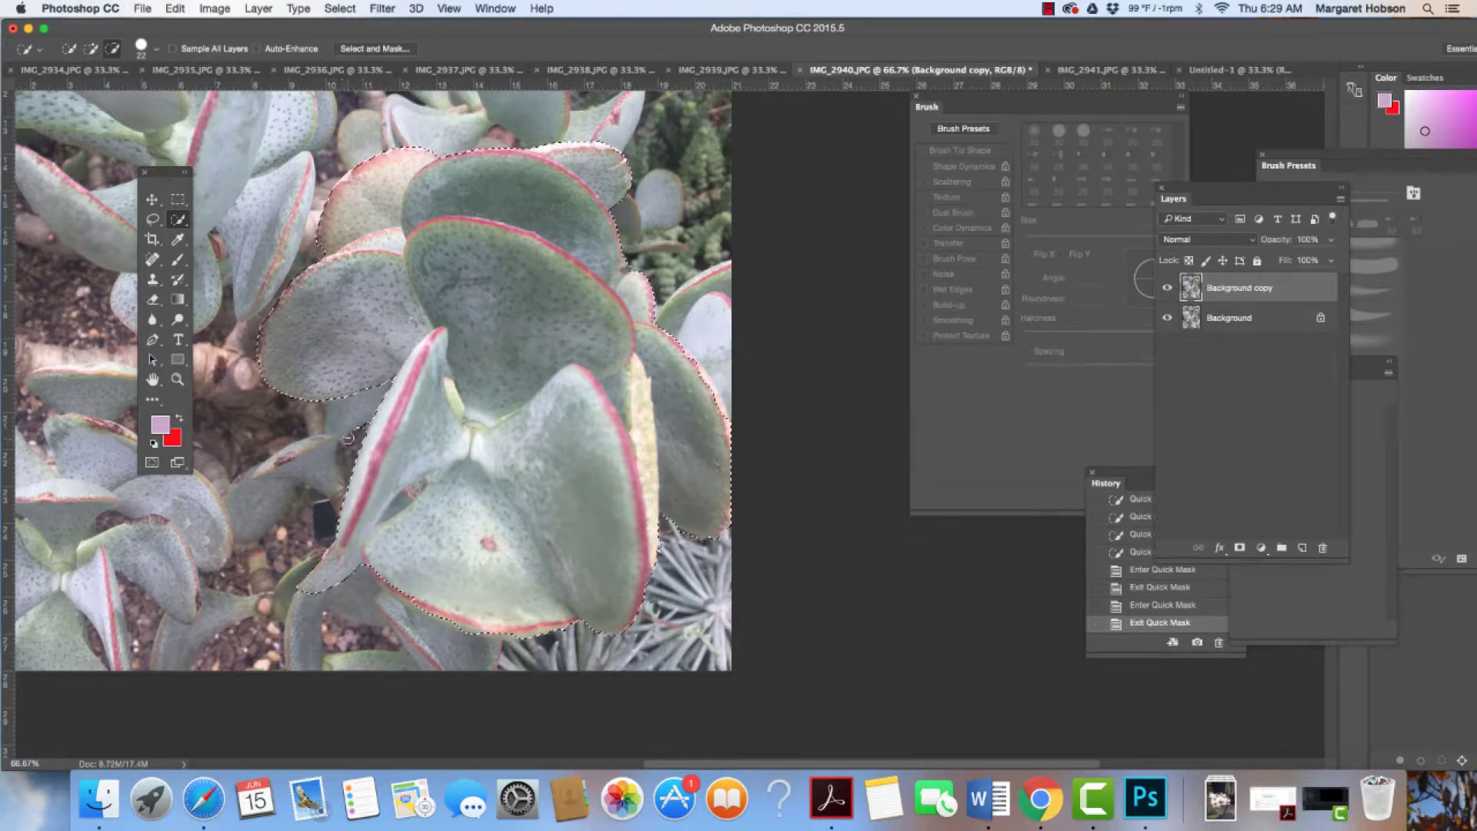
pyautogui.moveTo(358, 427); pyautogui.dragTo(308, 462)
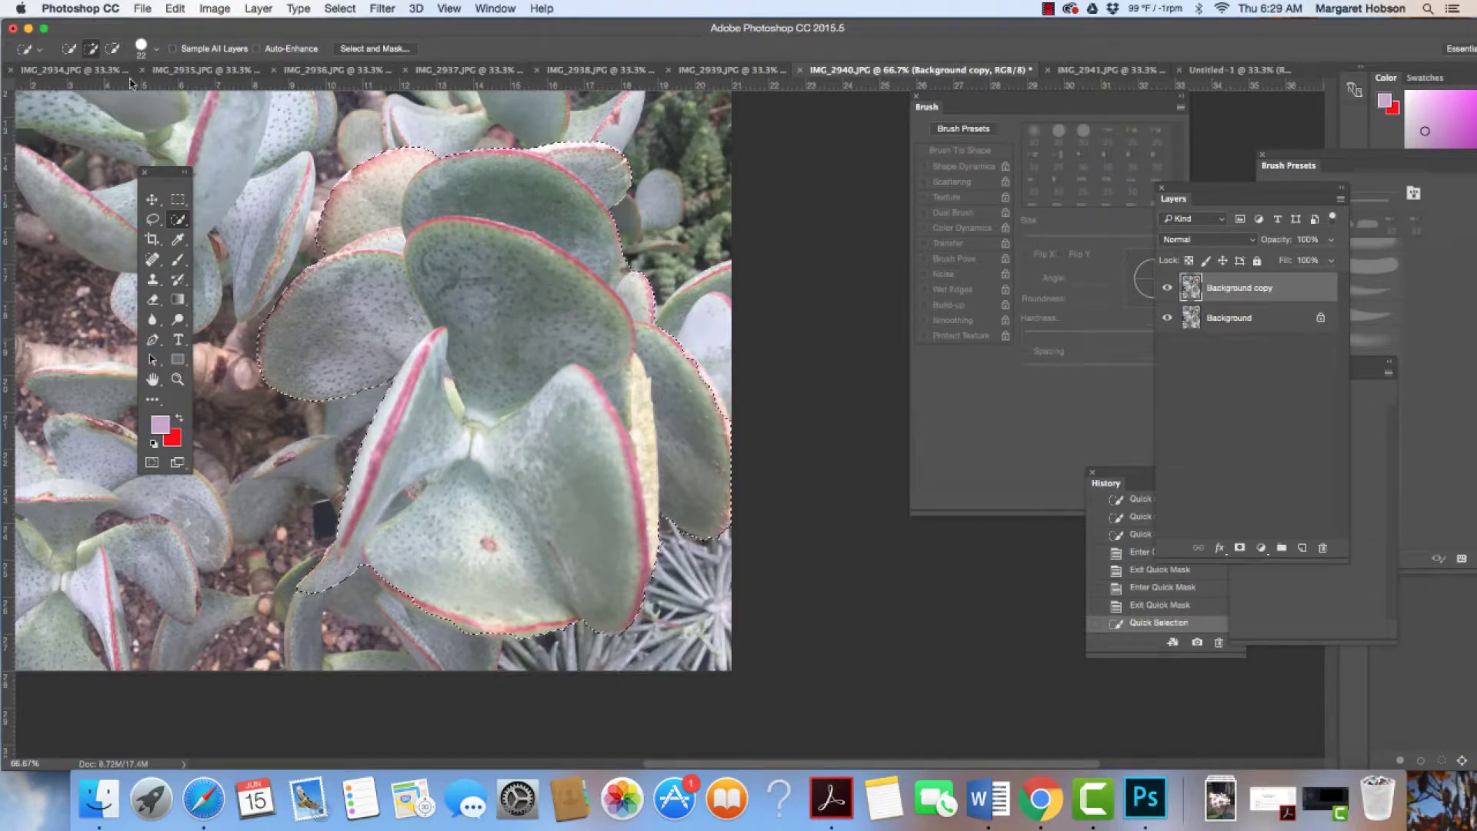
# - Define a brush preset named succulent from the selected plant, and move the Layers panel clear of the Brush and Brush Presets panels
pyautogui.click(174, 9)
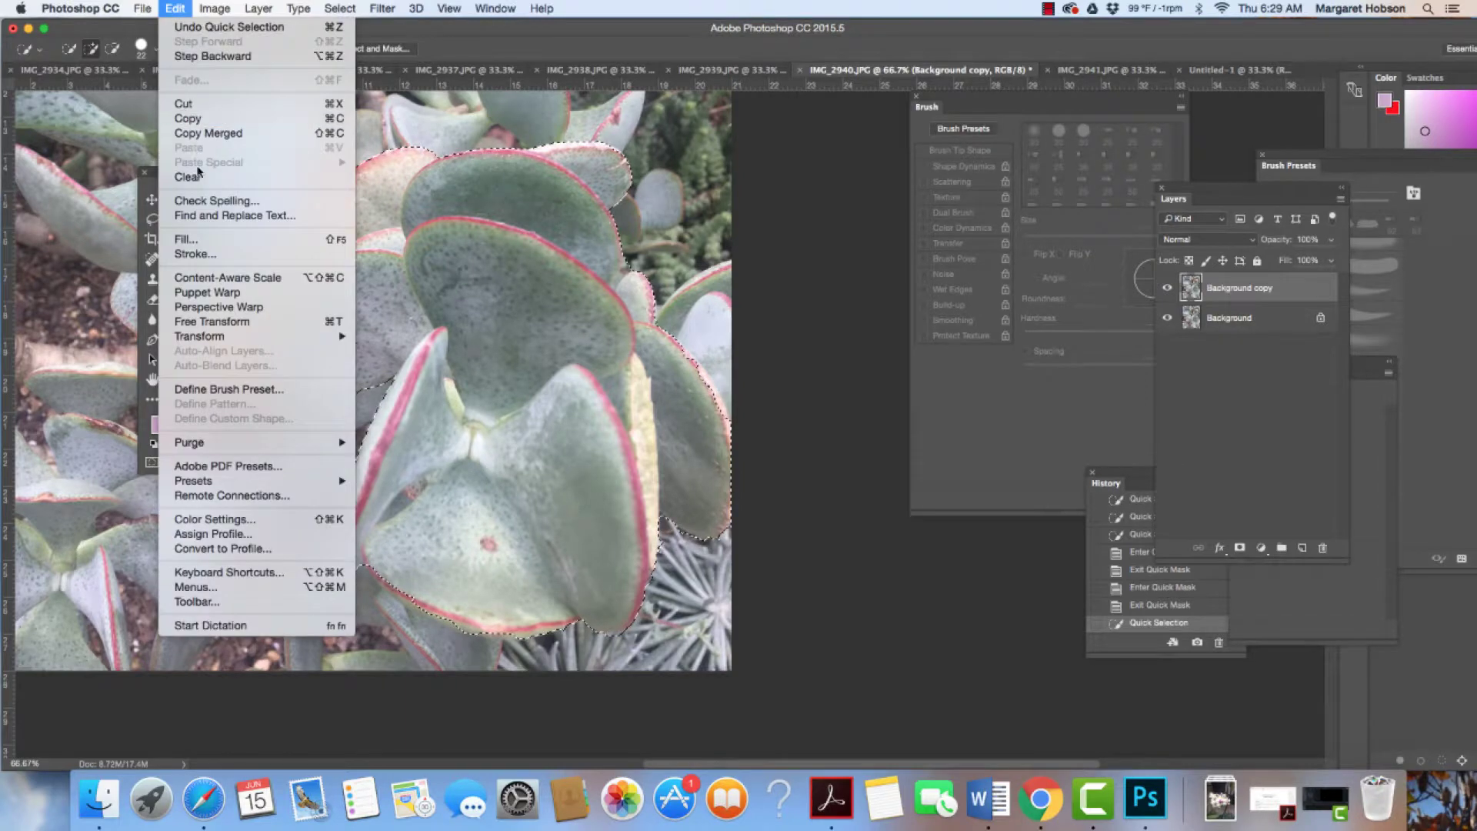
pyautogui.click(210, 385)
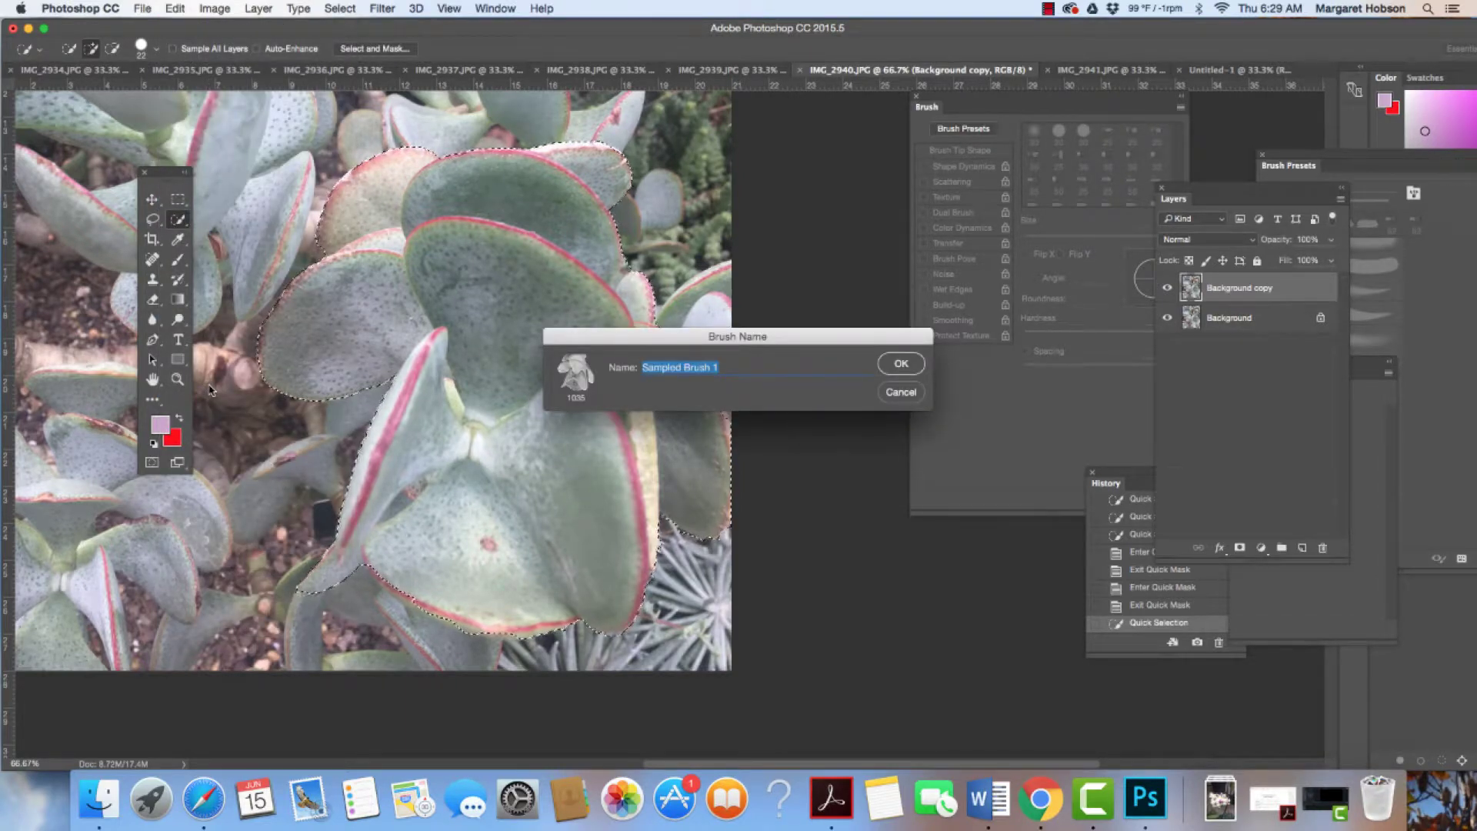
pyautogui.write('succulent')
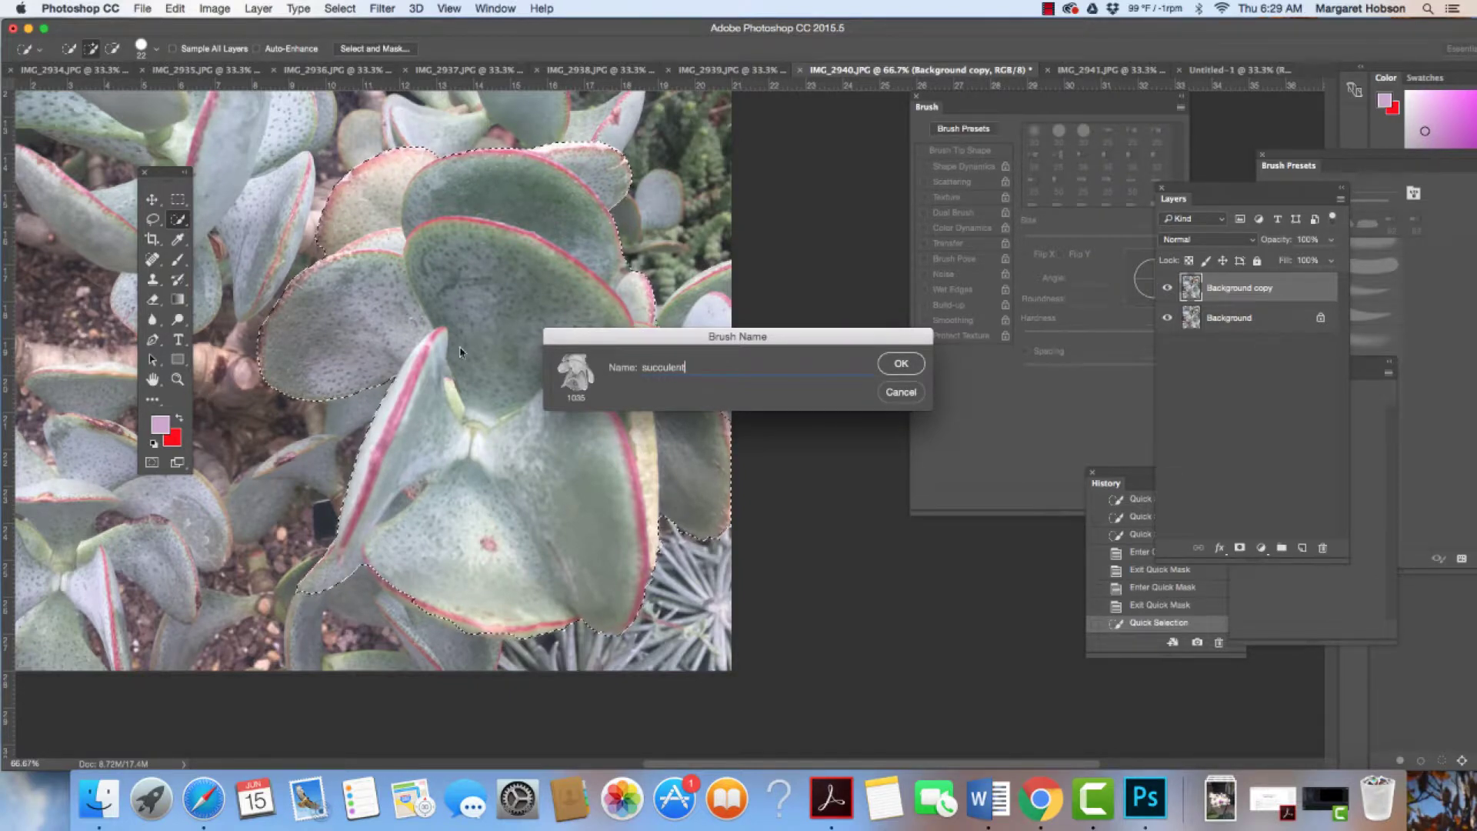
pyautogui.click(900, 365)
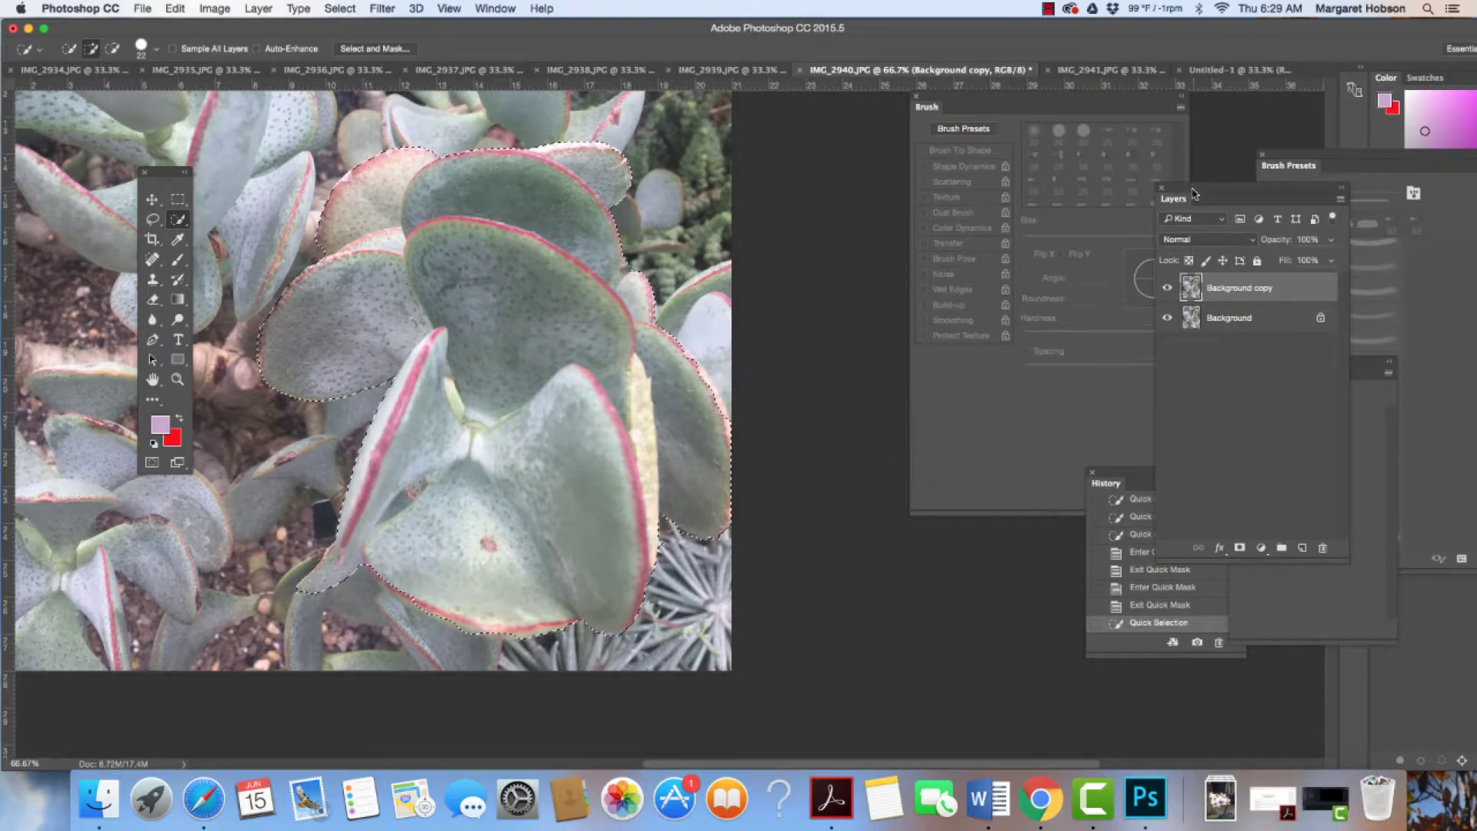
pyautogui.moveTo(1192, 193); pyautogui.dragTo(1293, 377)
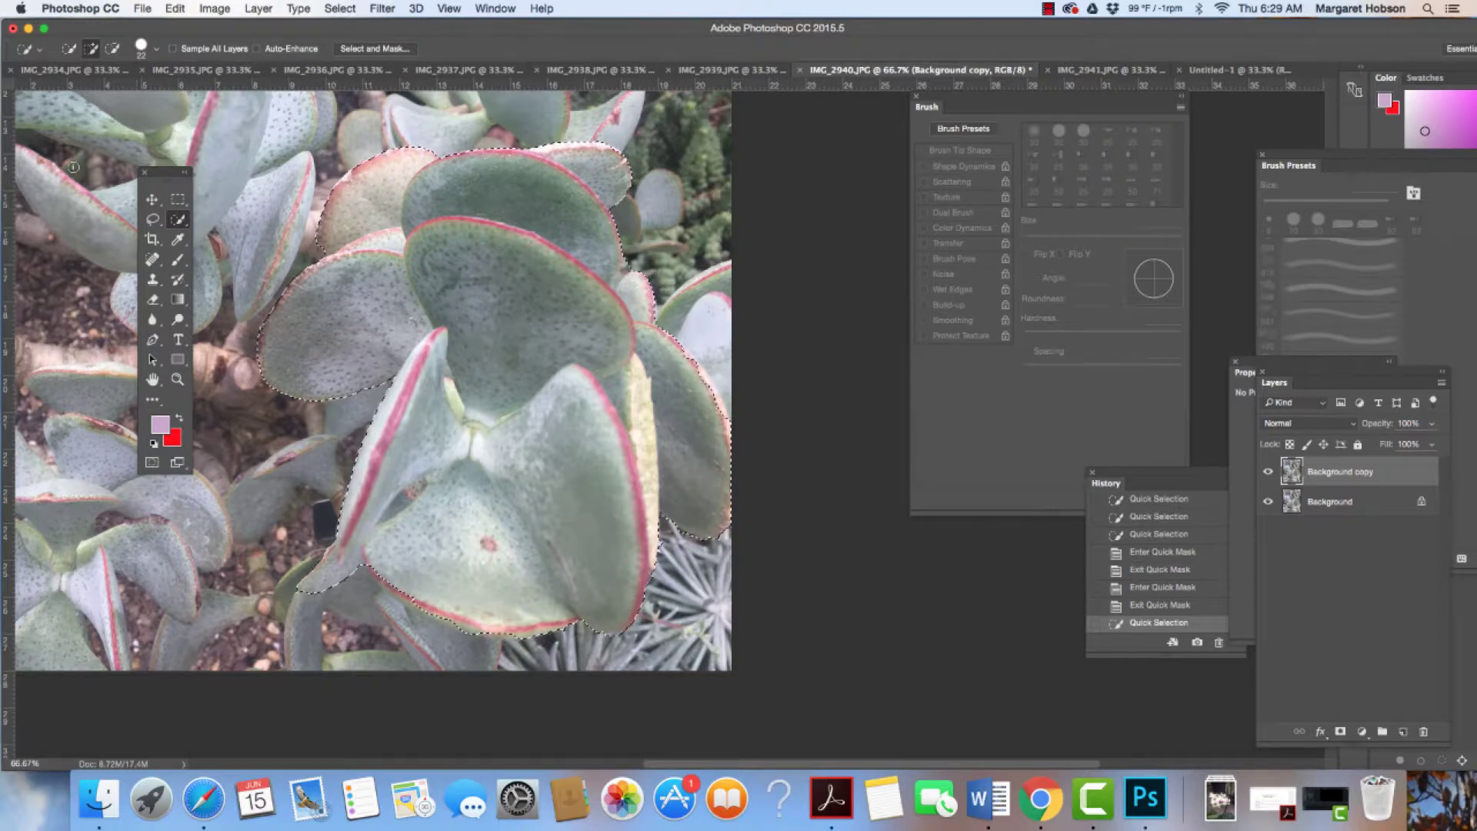
# - Set up a Fill of the plant selection with a custom color, trying samples from the green and grey leaves
pyautogui.click(175, 9)
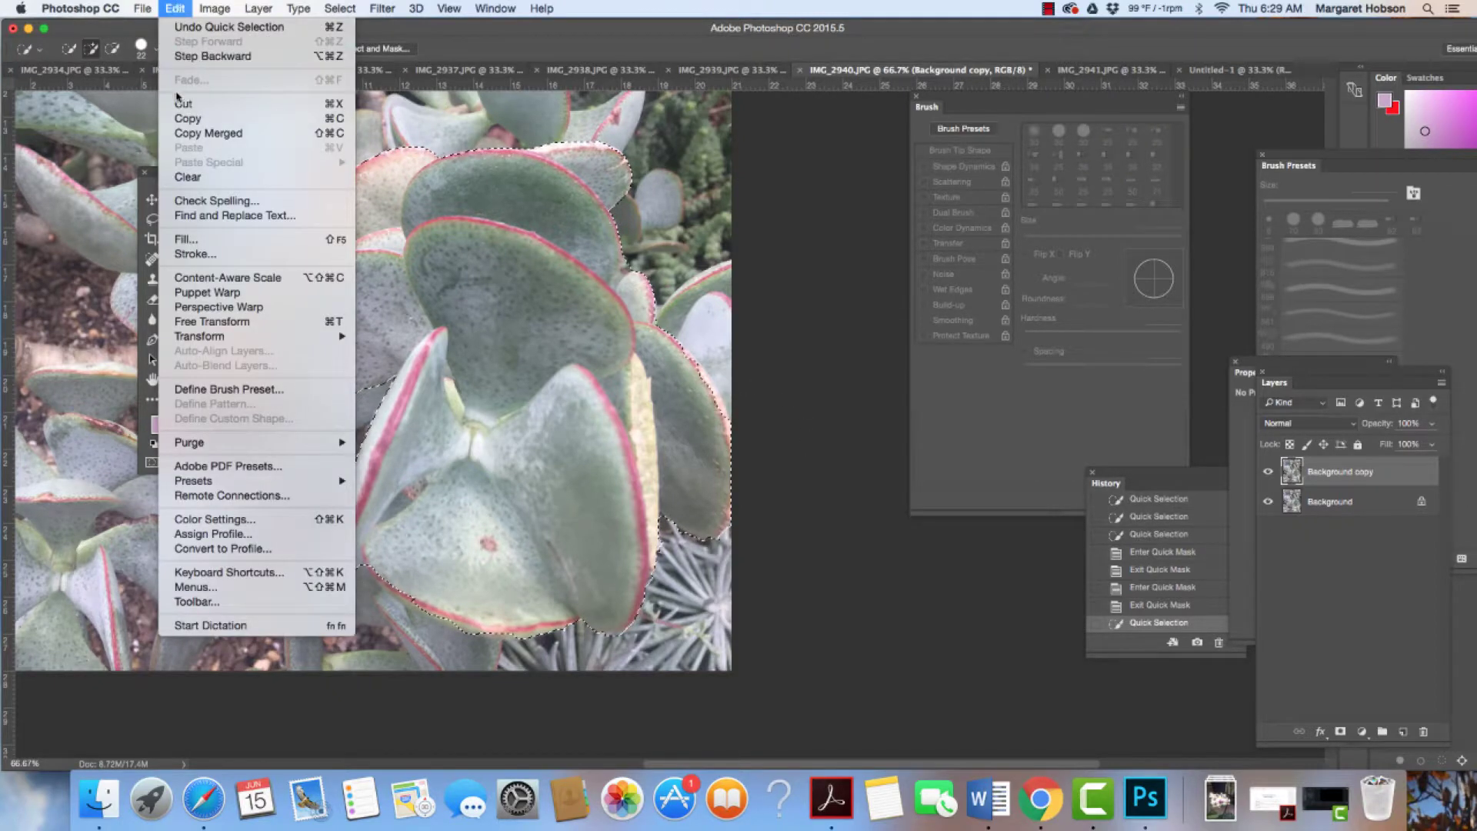
pyautogui.click(185, 239)
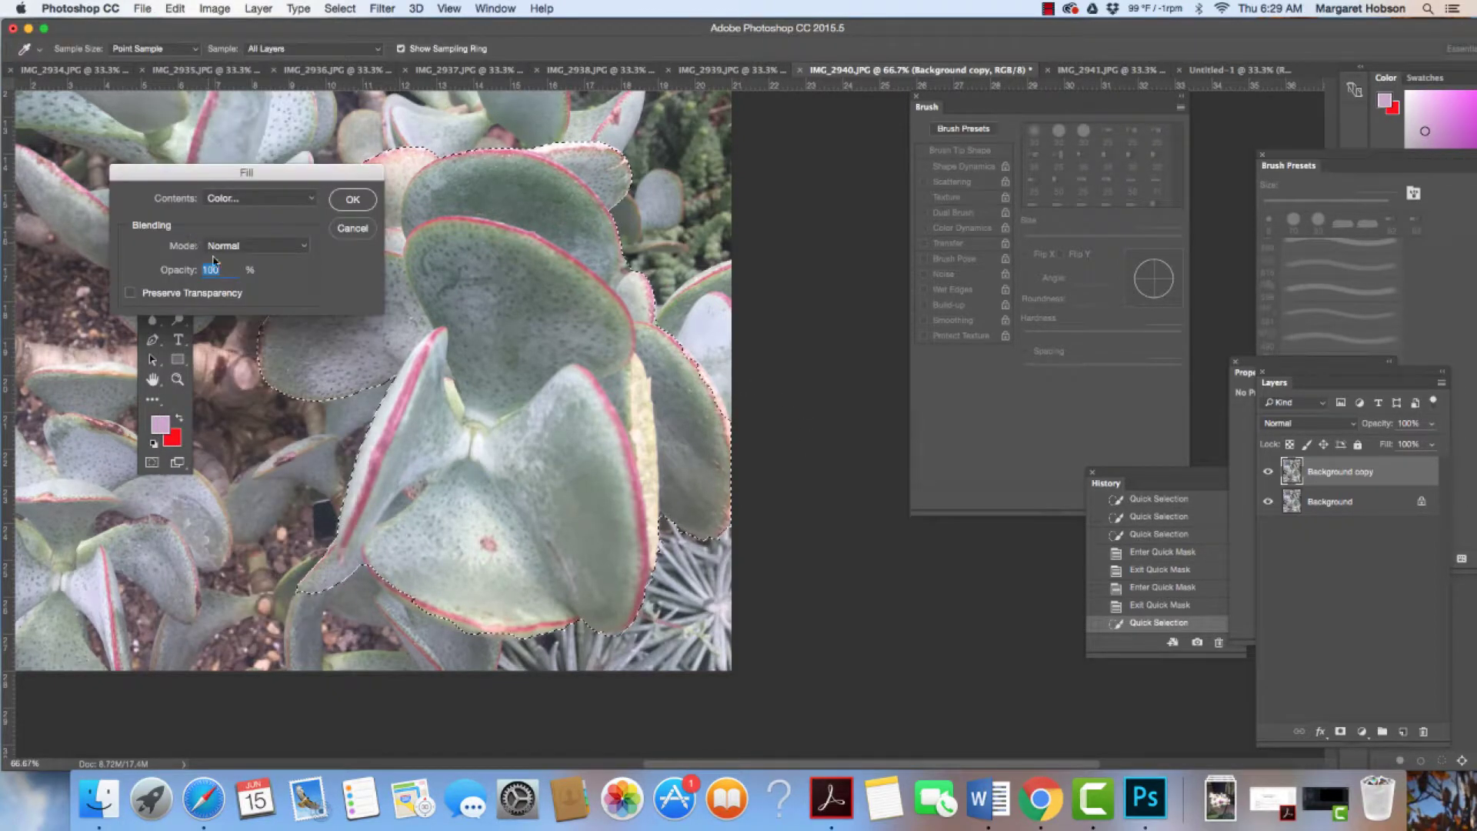
pyautogui.click(312, 202)
pyautogui.click(308, 198)
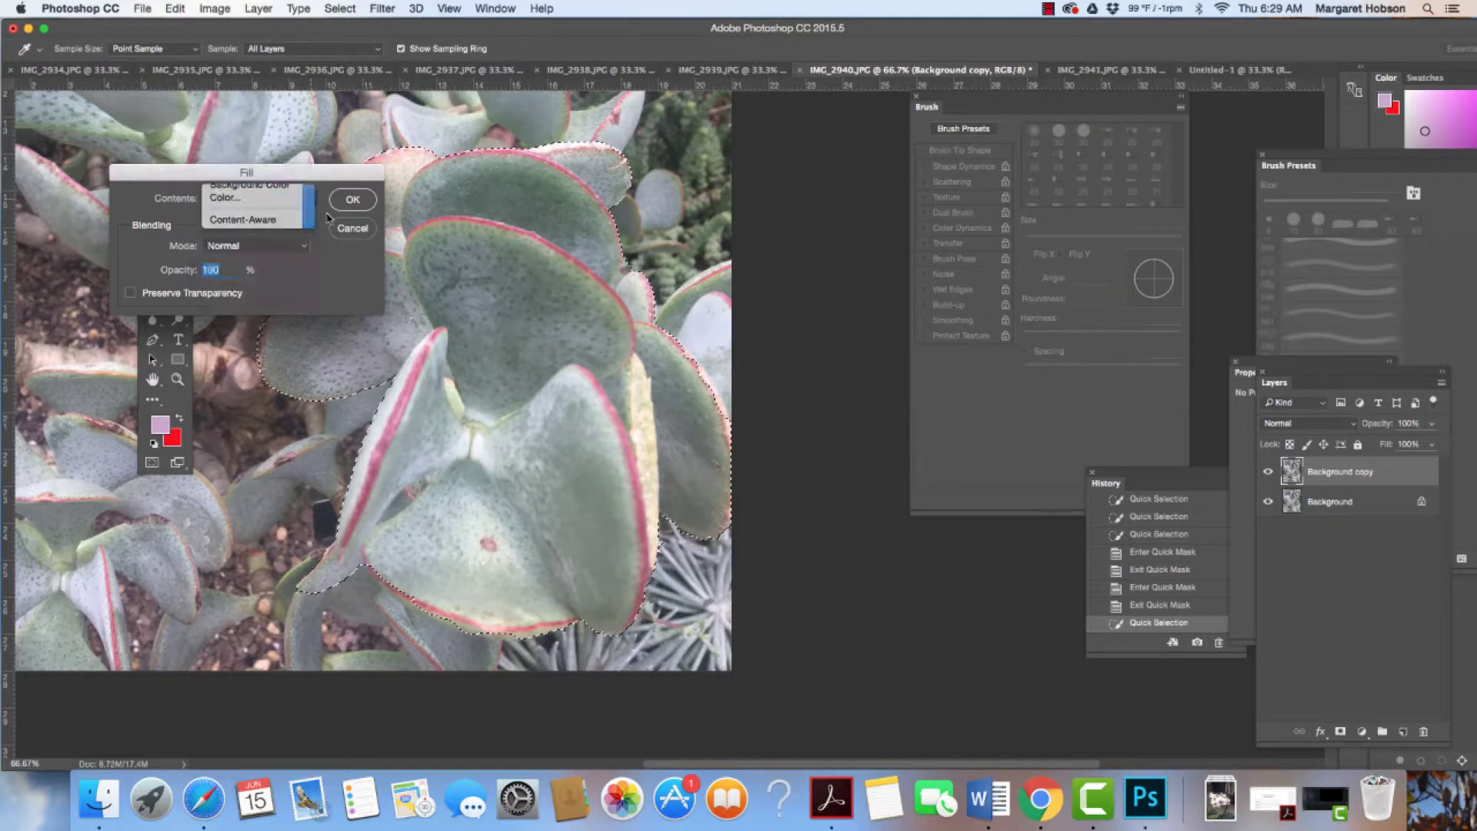
pyautogui.click(541, 294)
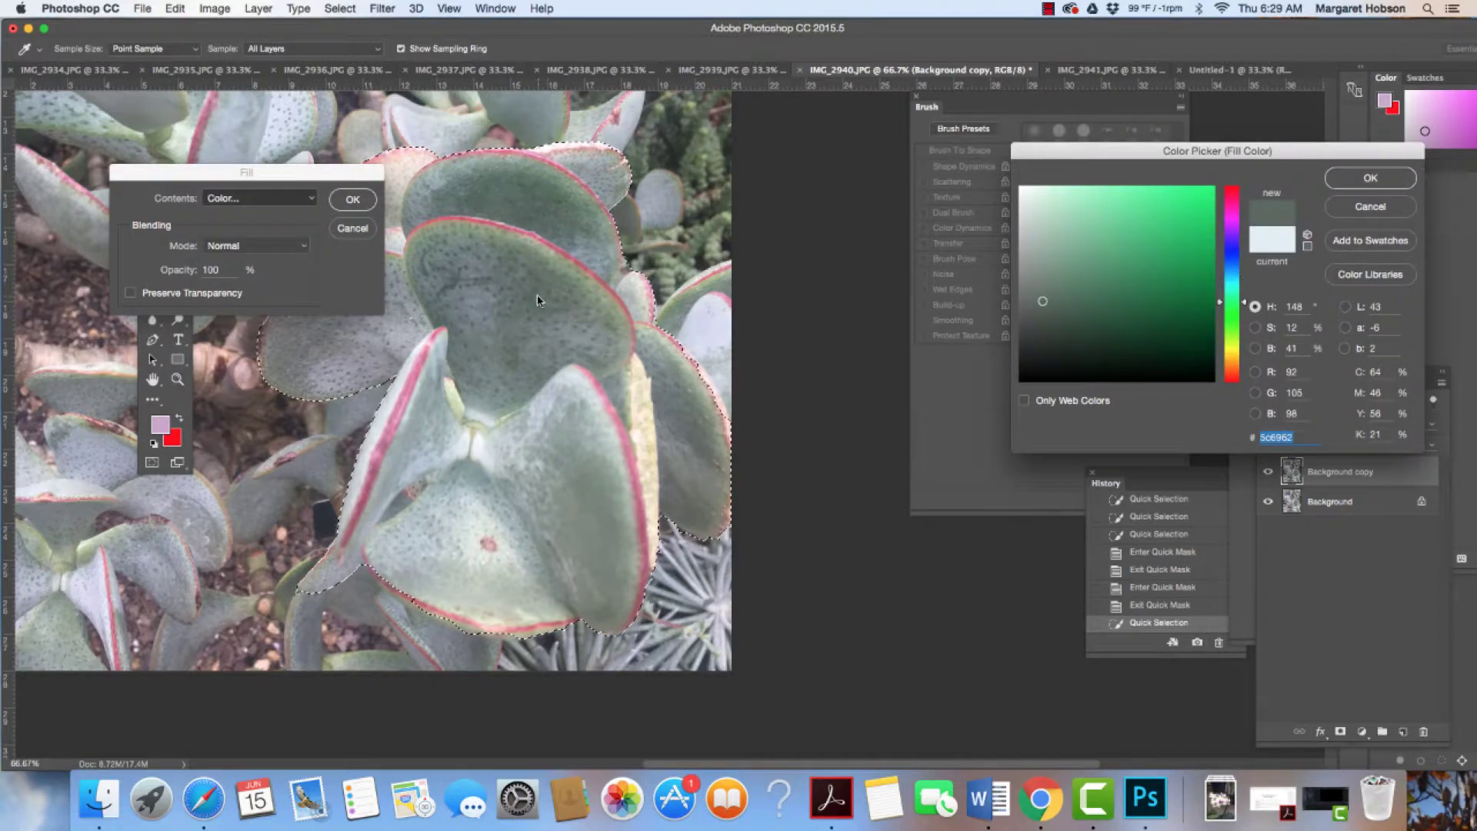
pyautogui.click(540, 265)
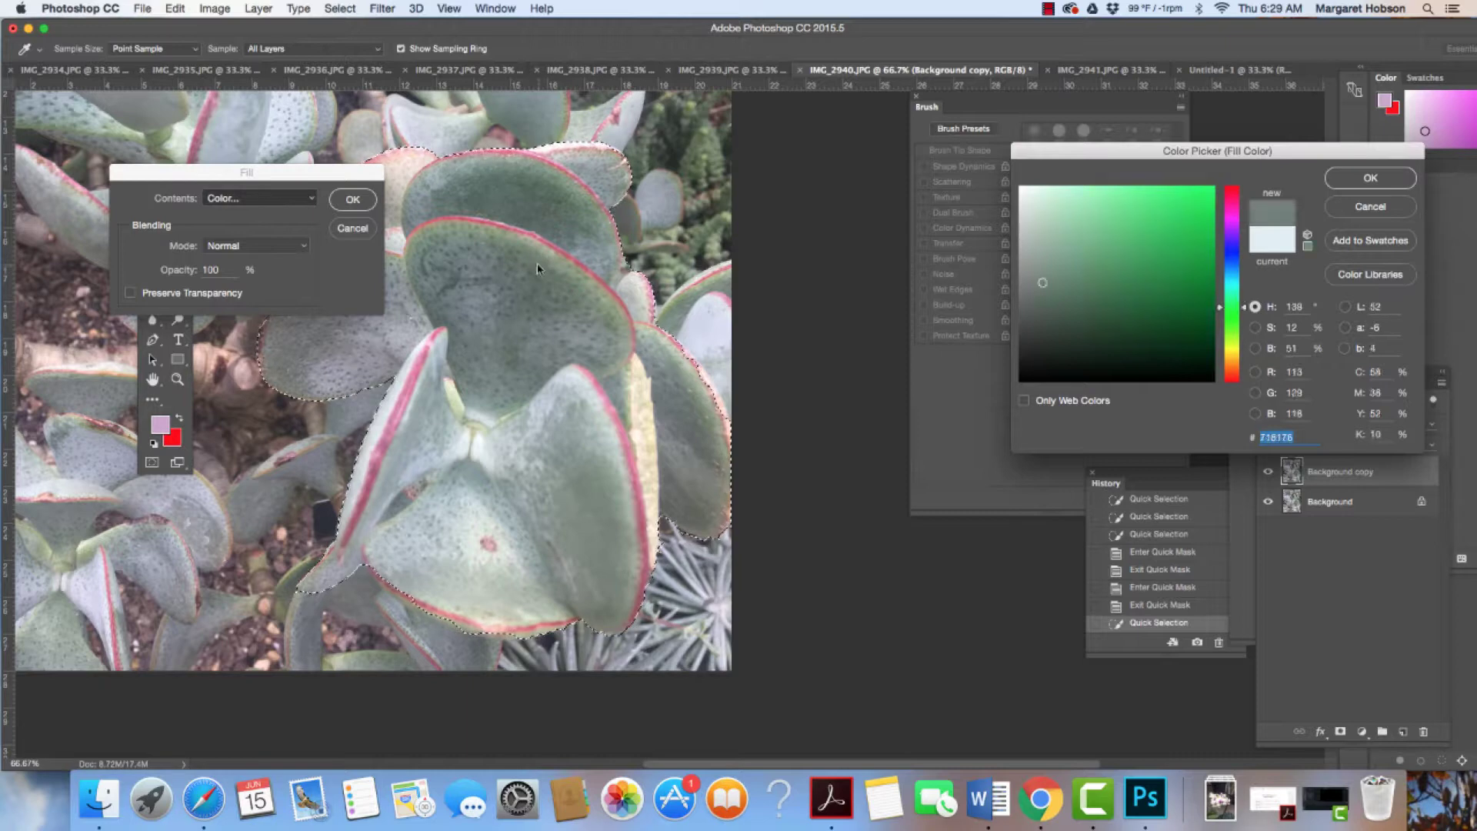
pyautogui.click(523, 244)
pyautogui.click(425, 122)
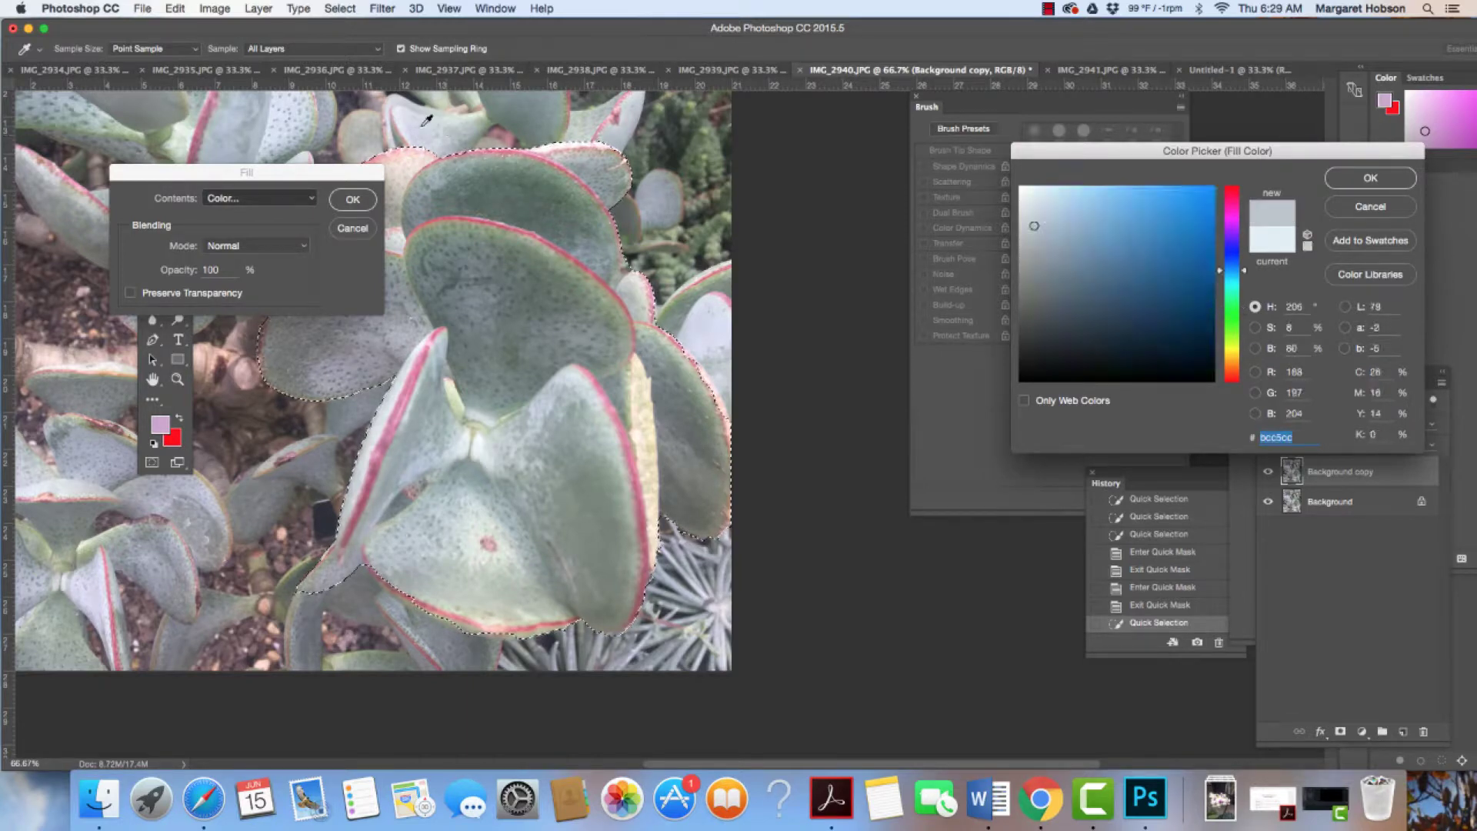
pyautogui.click(536, 122)
pyautogui.click(542, 116)
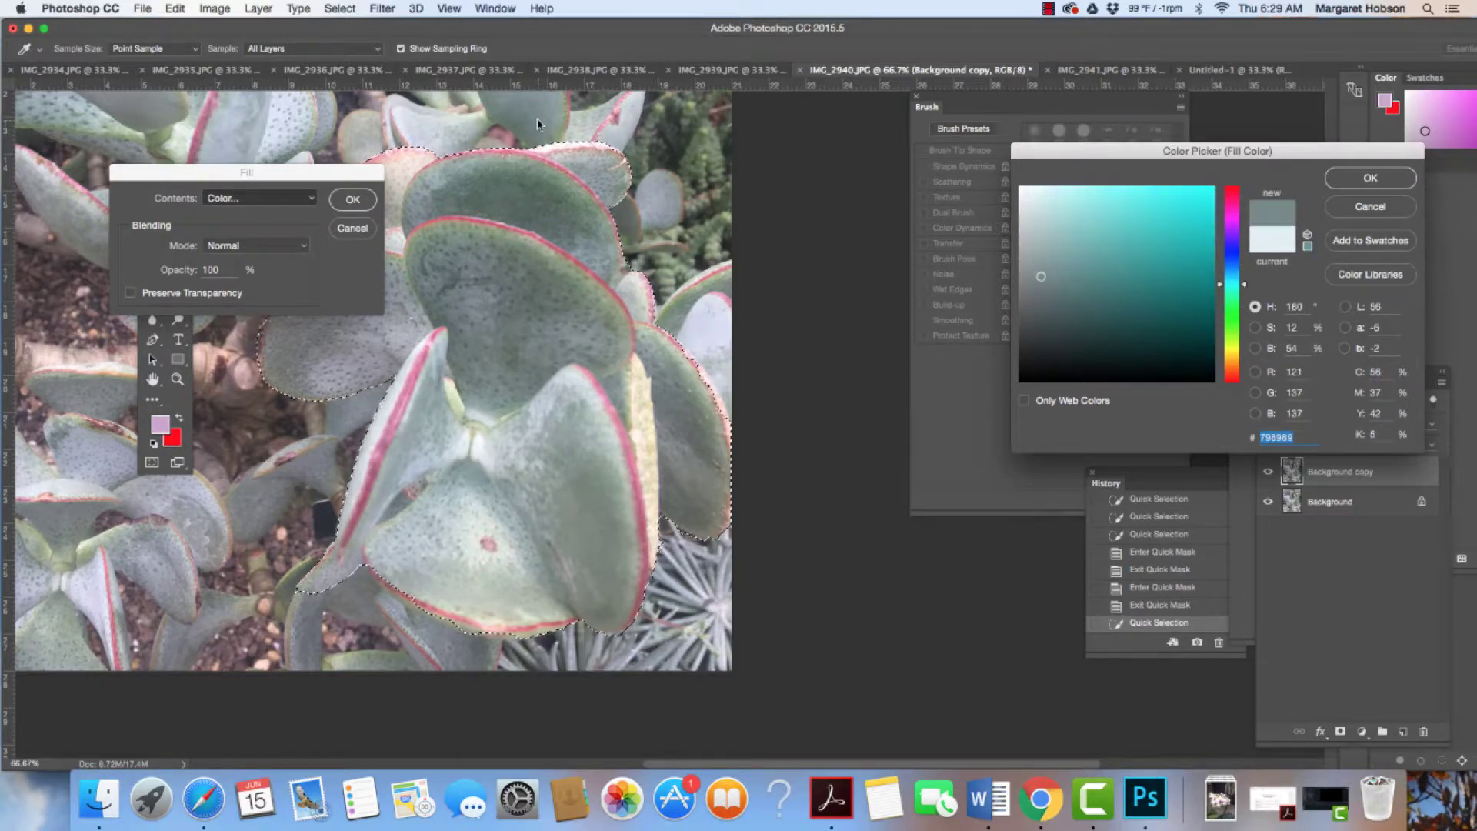
pyautogui.click(571, 118)
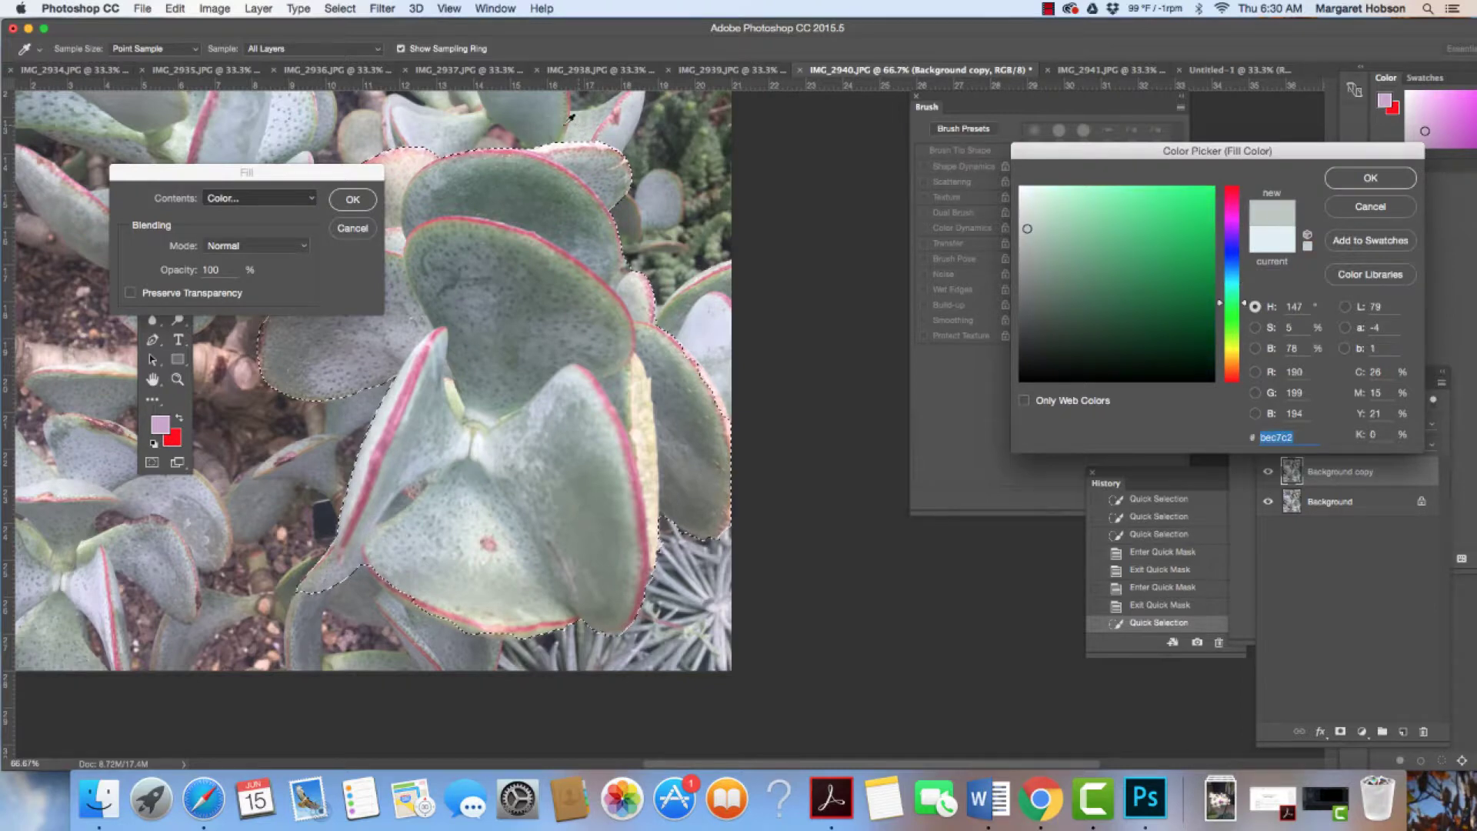
# - Fill the plant selection with pale pink #ebb9bc sampled from the leaf edge above the plant, in Normal mode at 100% opacity
pyautogui.click(618, 112)
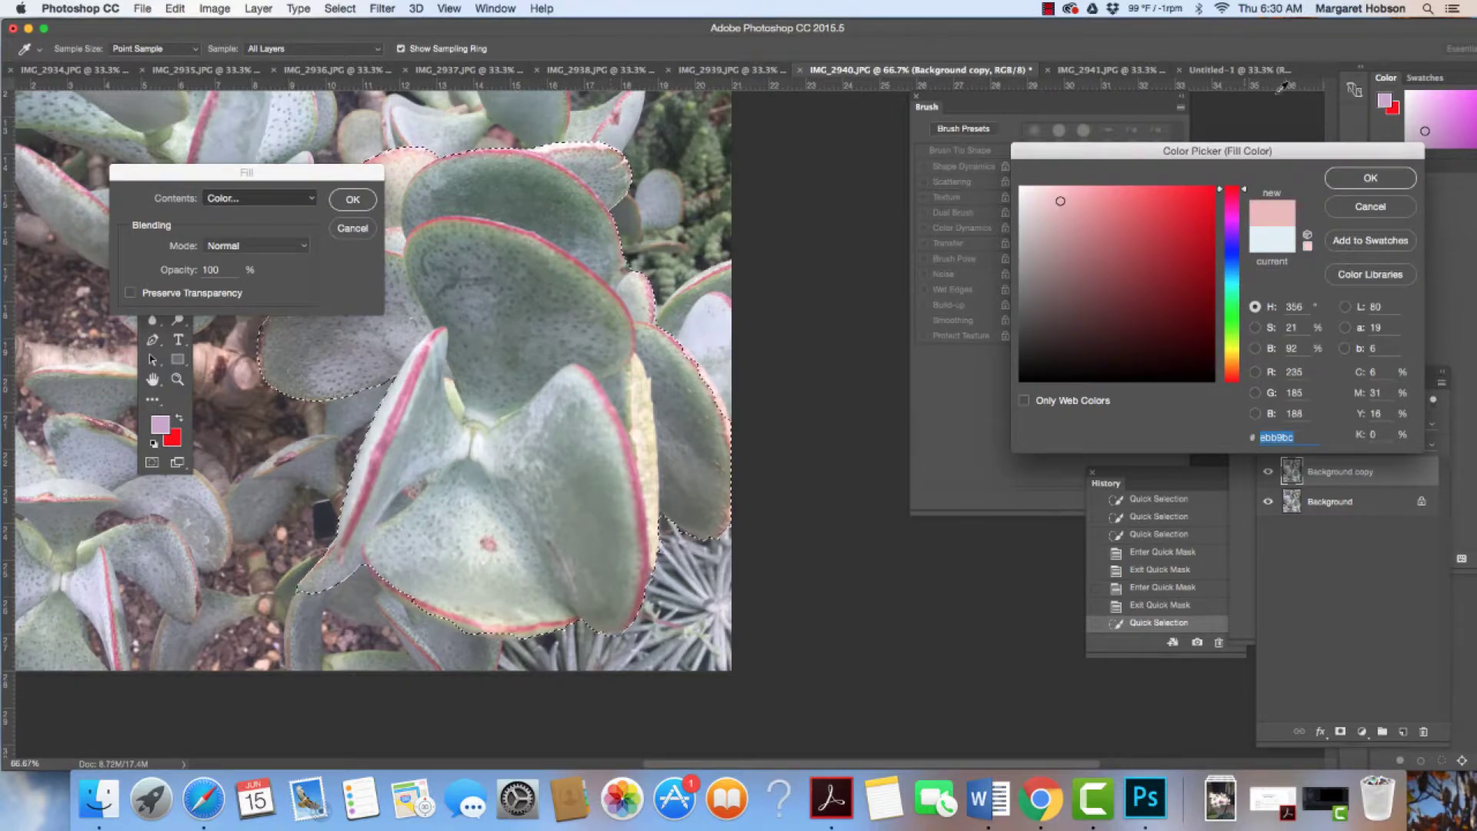
pyautogui.click(1382, 185)
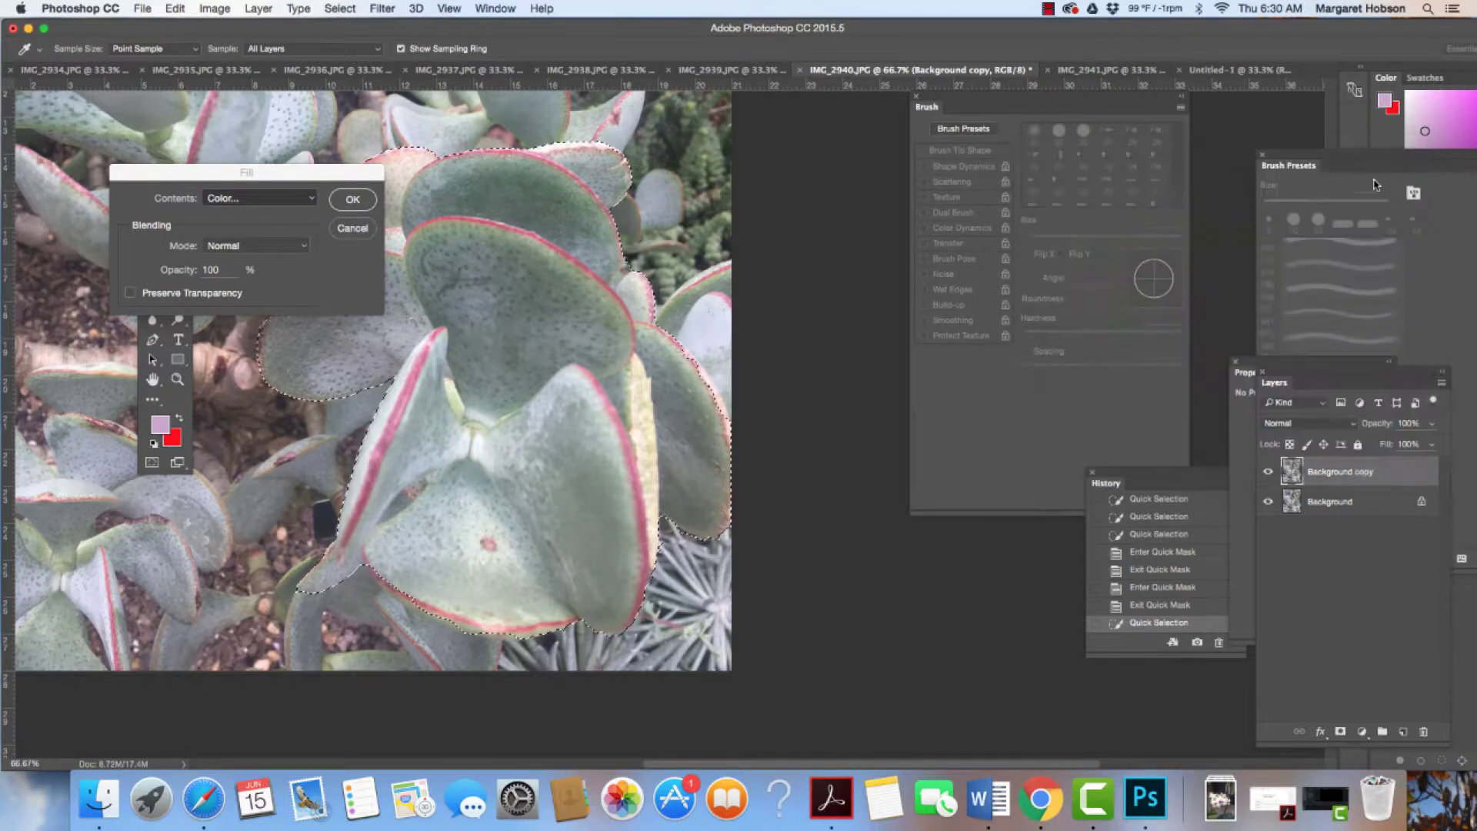
pyautogui.click(352, 200)
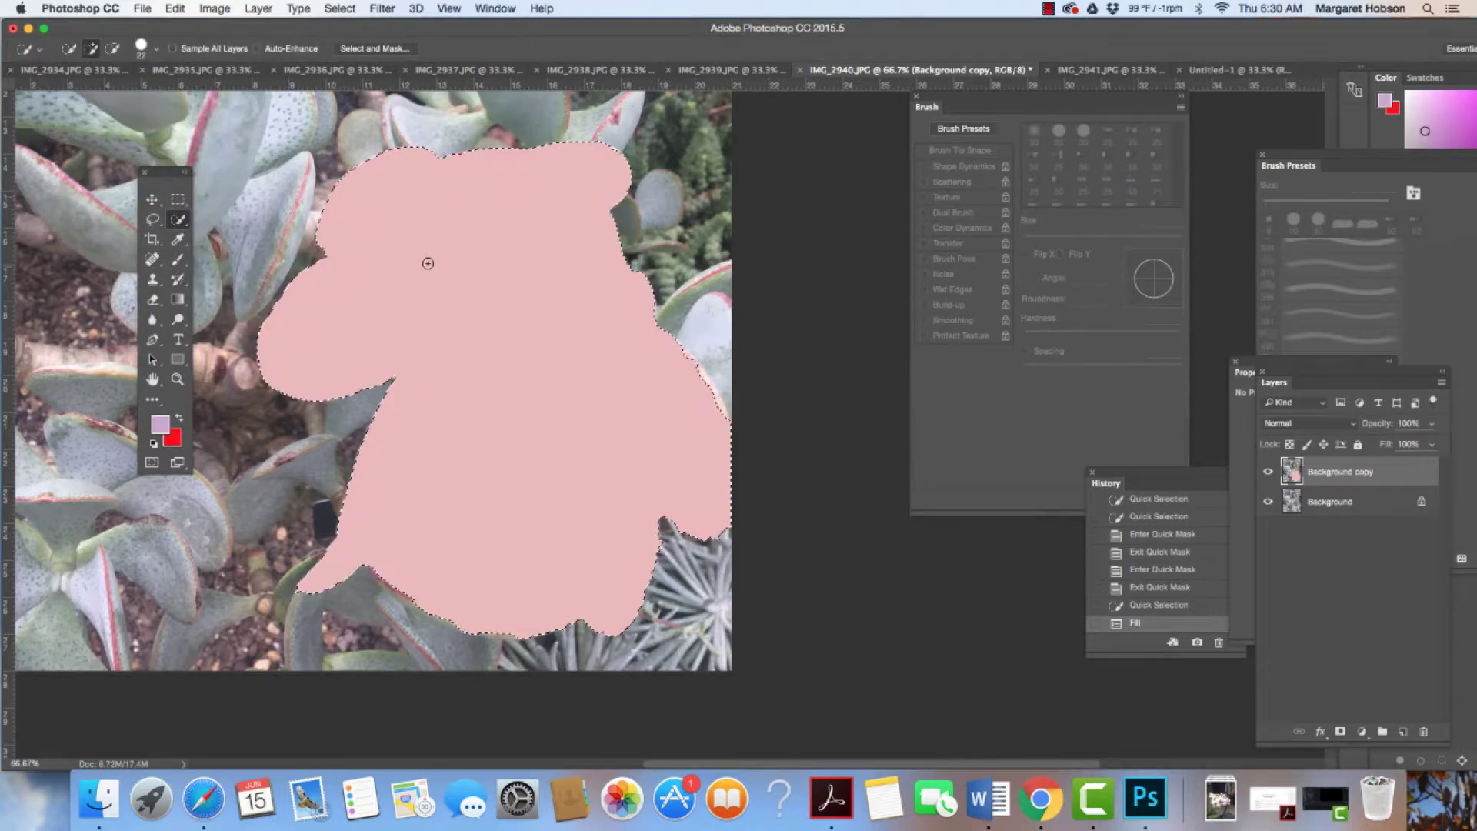
# - Define a brush preset from the pink silhouette under the name Sampled Brush 1, and clear the selection
pyautogui.click(176, 9)
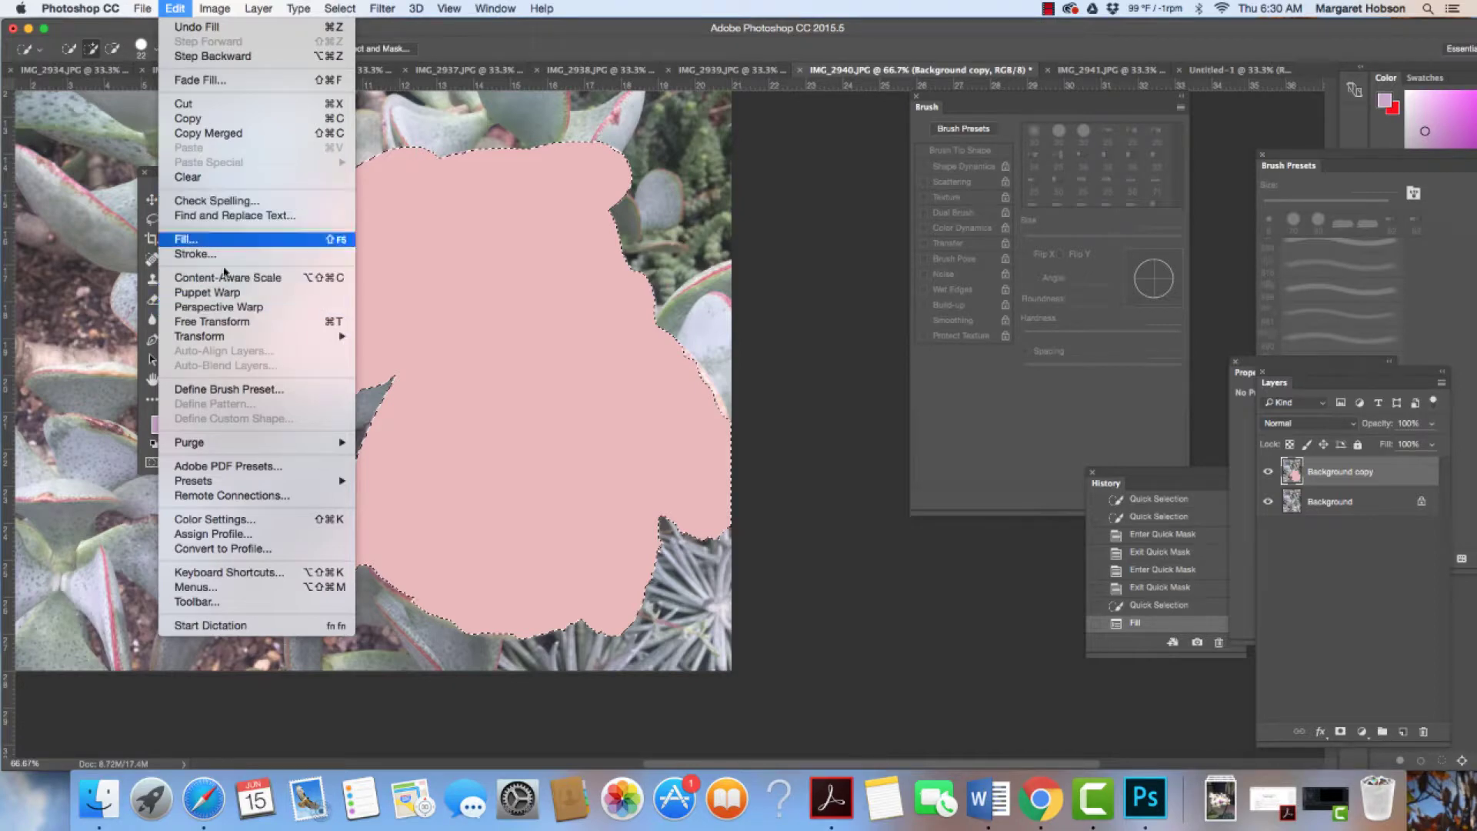
pyautogui.click(224, 389)
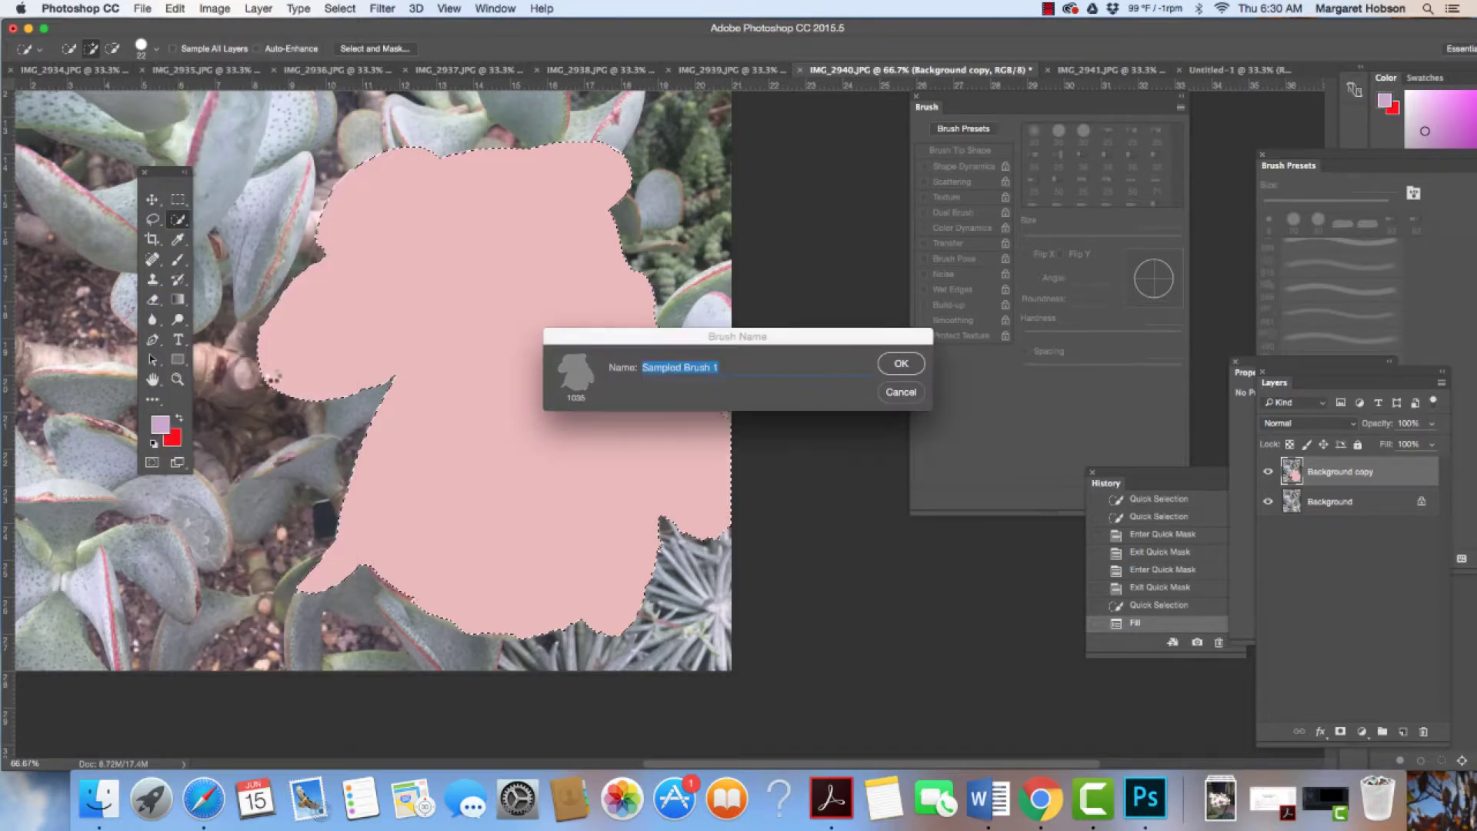
pyautogui.click(911, 368)
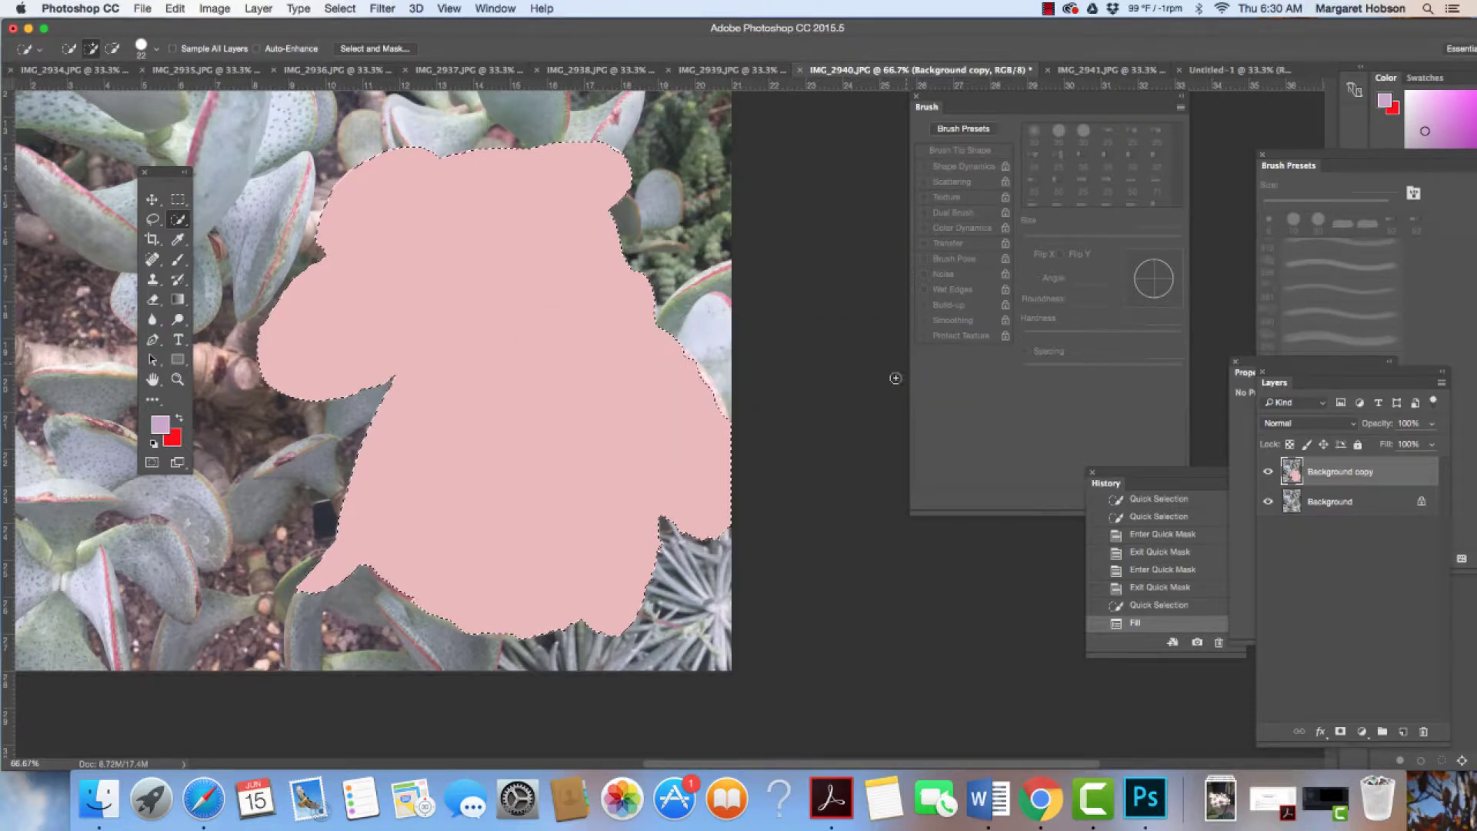
pyautogui.press('super+d')
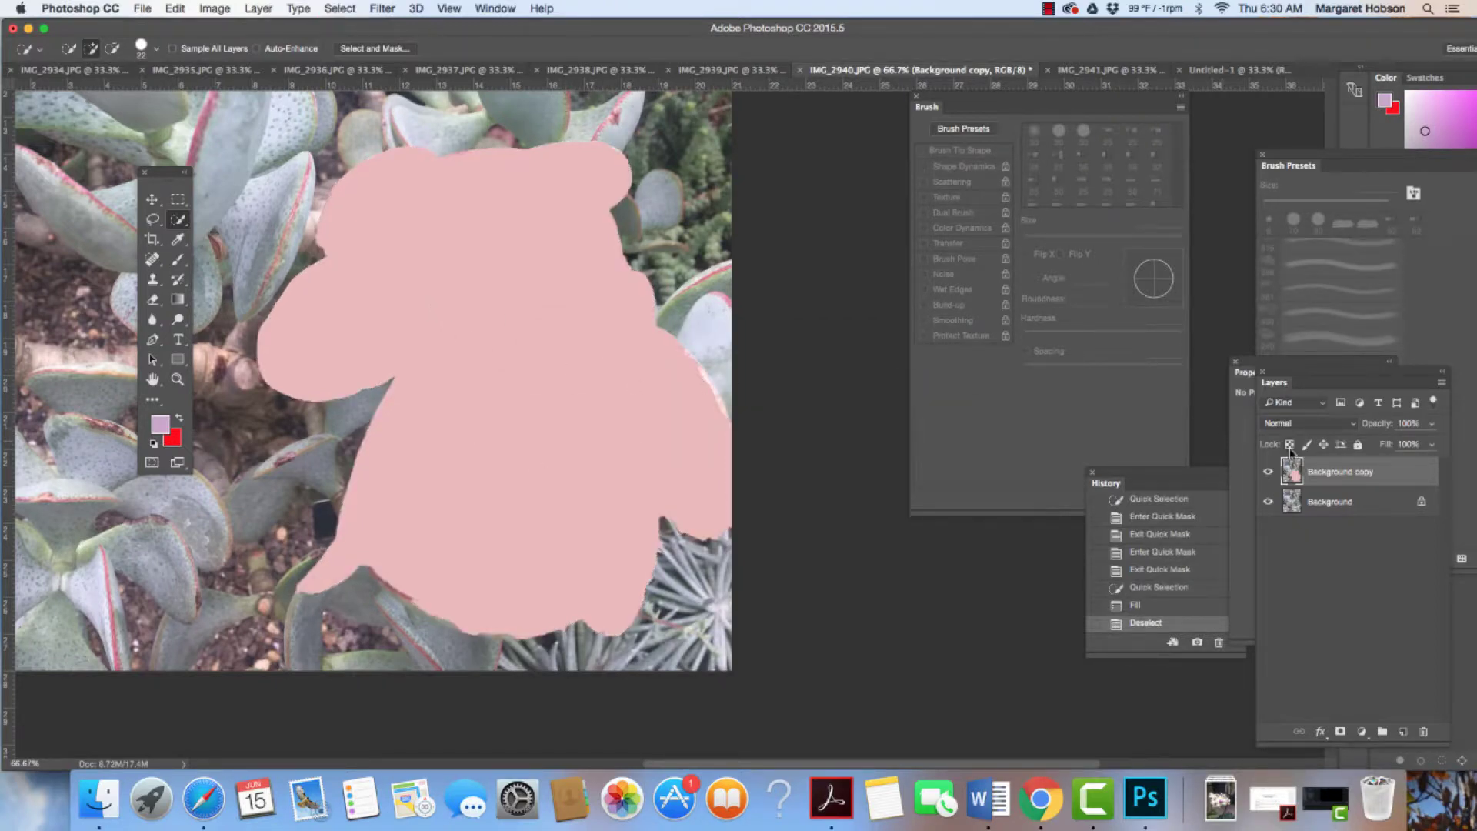
# - Hide and show the Background copy layer to compare the pink silhouette with the original plant, leaving nothing selected
pyautogui.click(1269, 472)
pyautogui.click(1269, 472)
pyautogui.click(1269, 472)
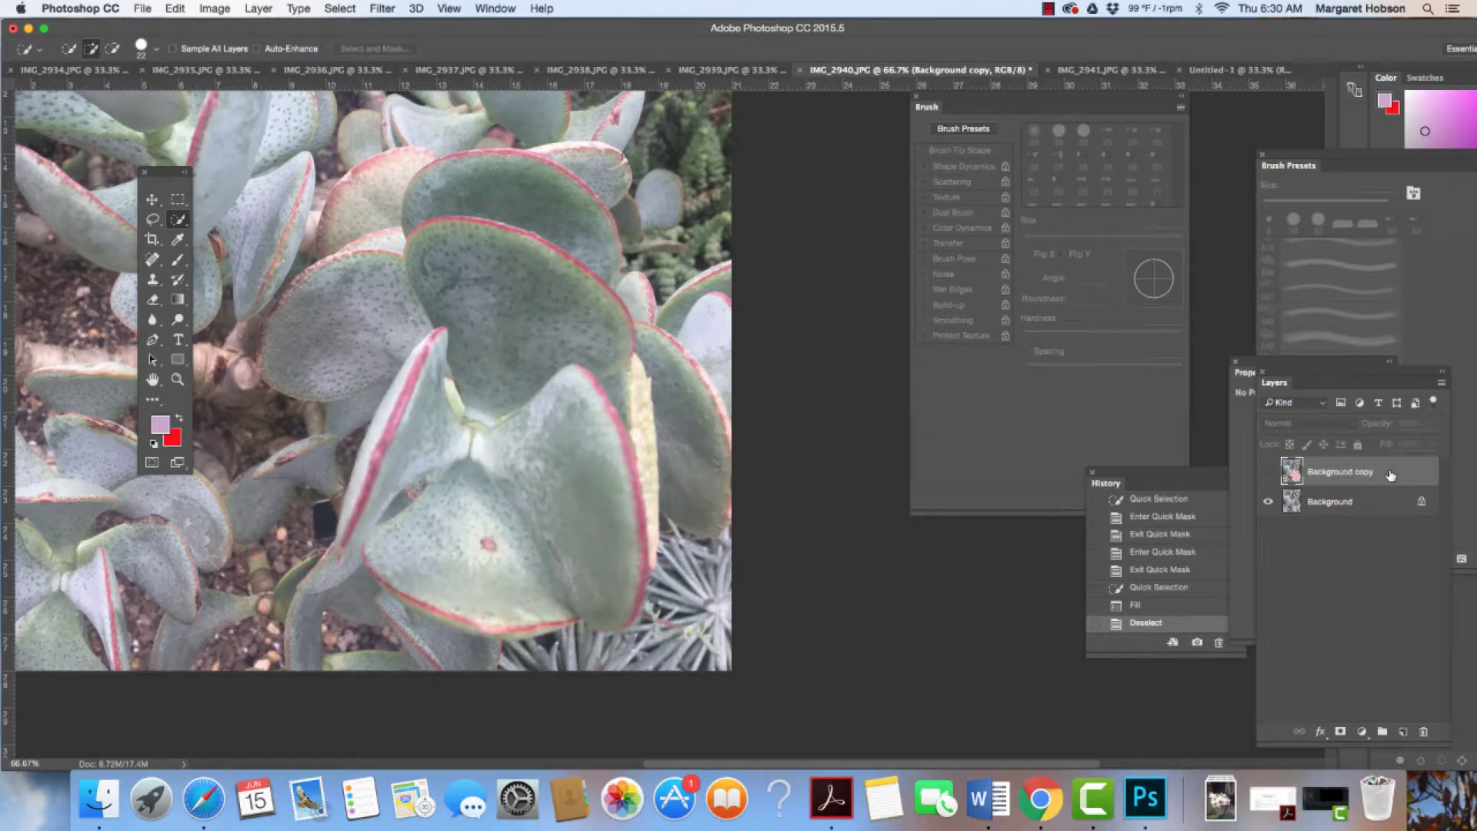
pyautogui.click(1268, 472)
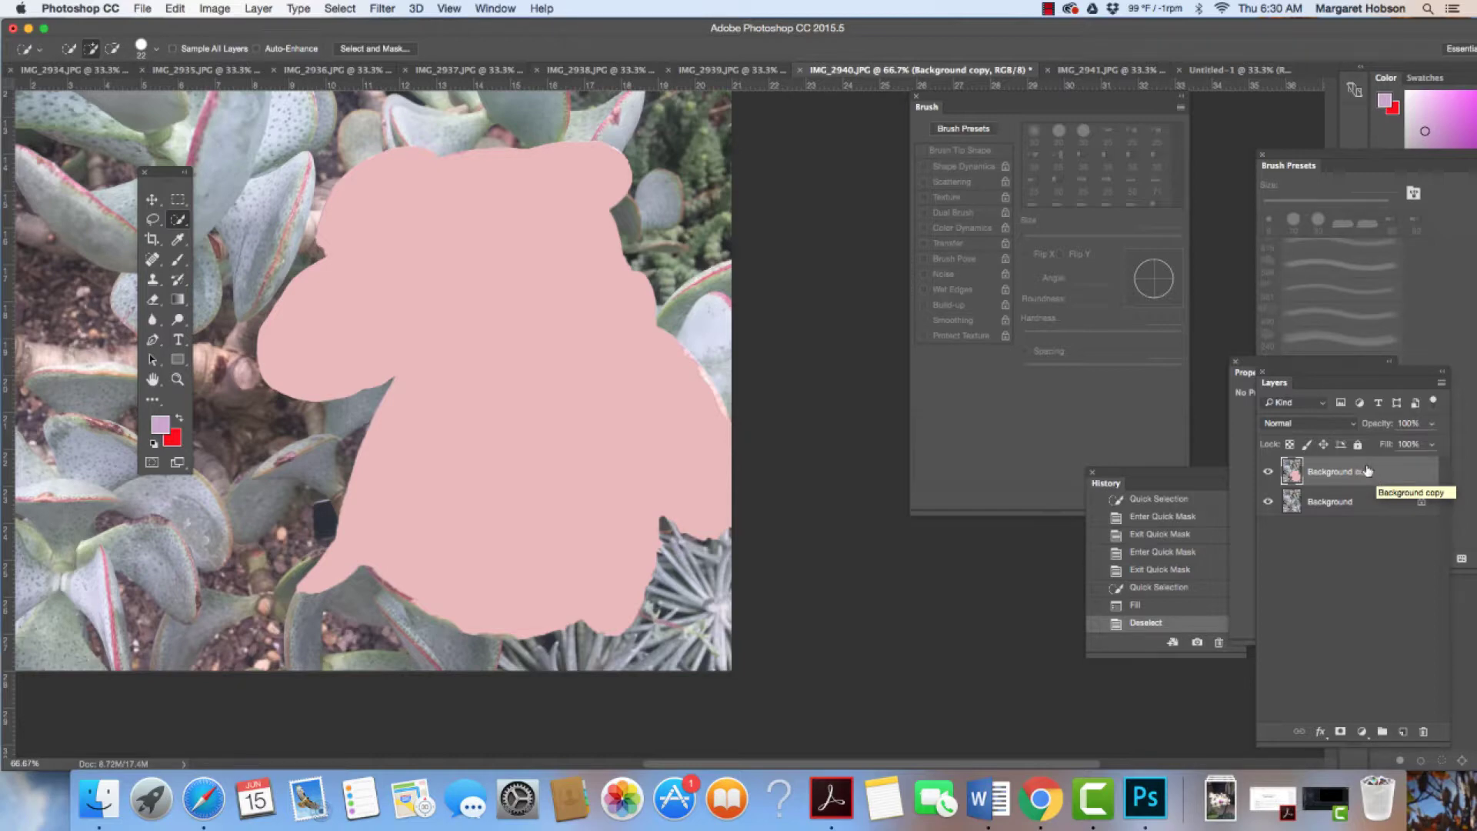
pyautogui.click(670, 525)
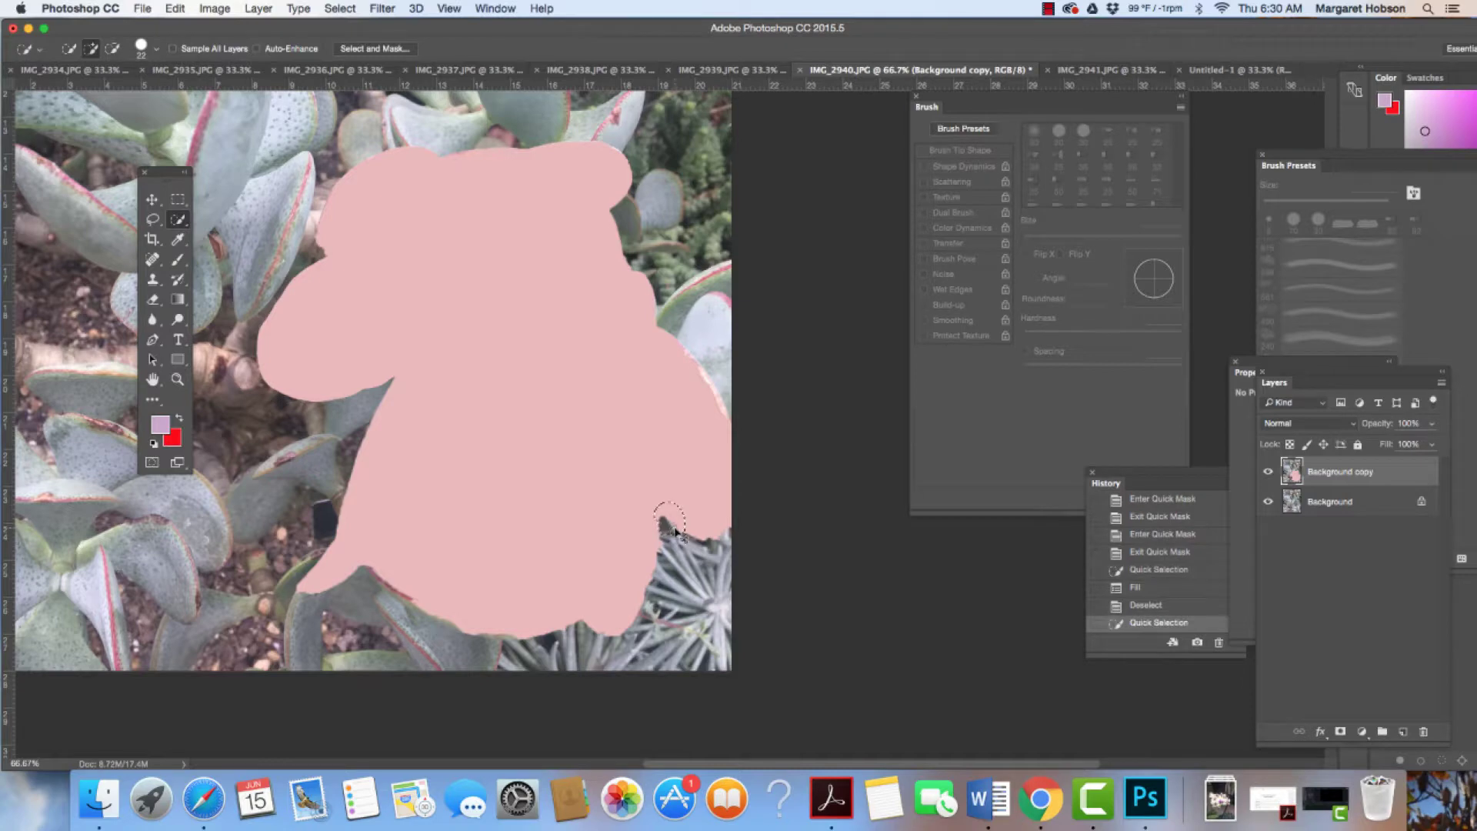
pyautogui.press('super+d')
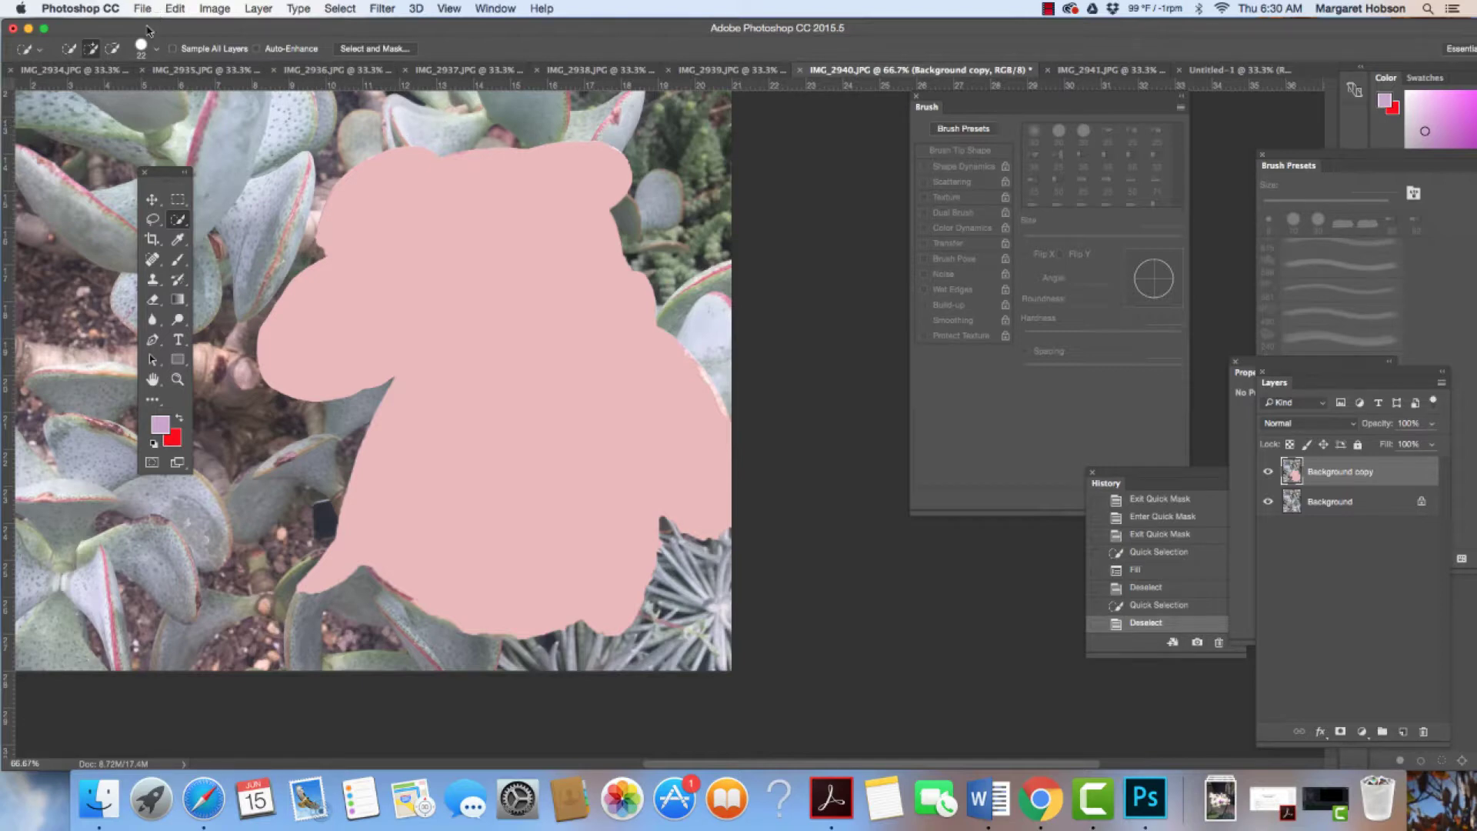
# - Look through the open Untitled-1, IMG_2939, IMG_2938 and IMG_2941 documents
pyautogui.click(1083, 71)
pyautogui.click(1223, 72)
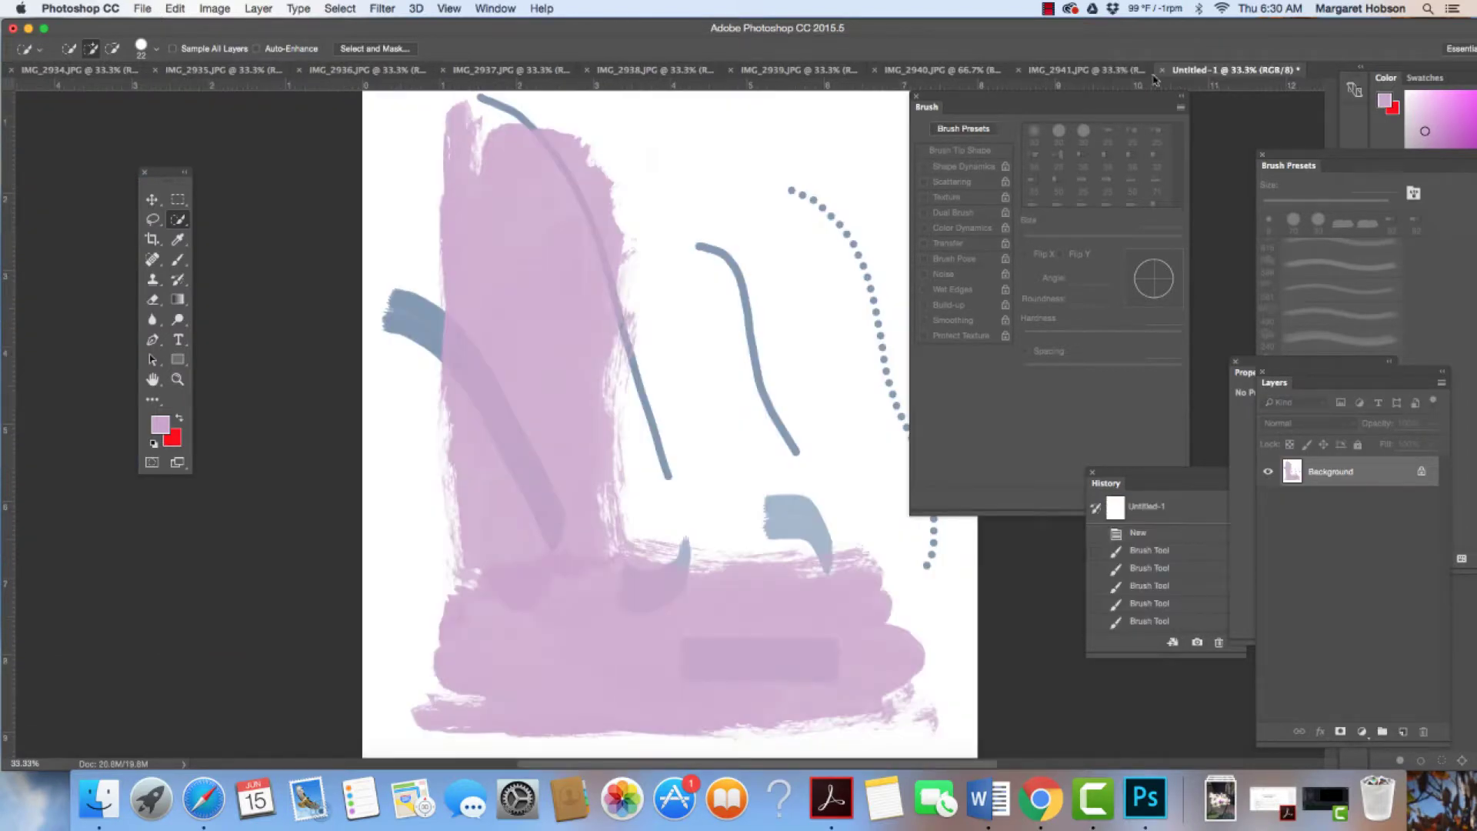
pyautogui.click(777, 72)
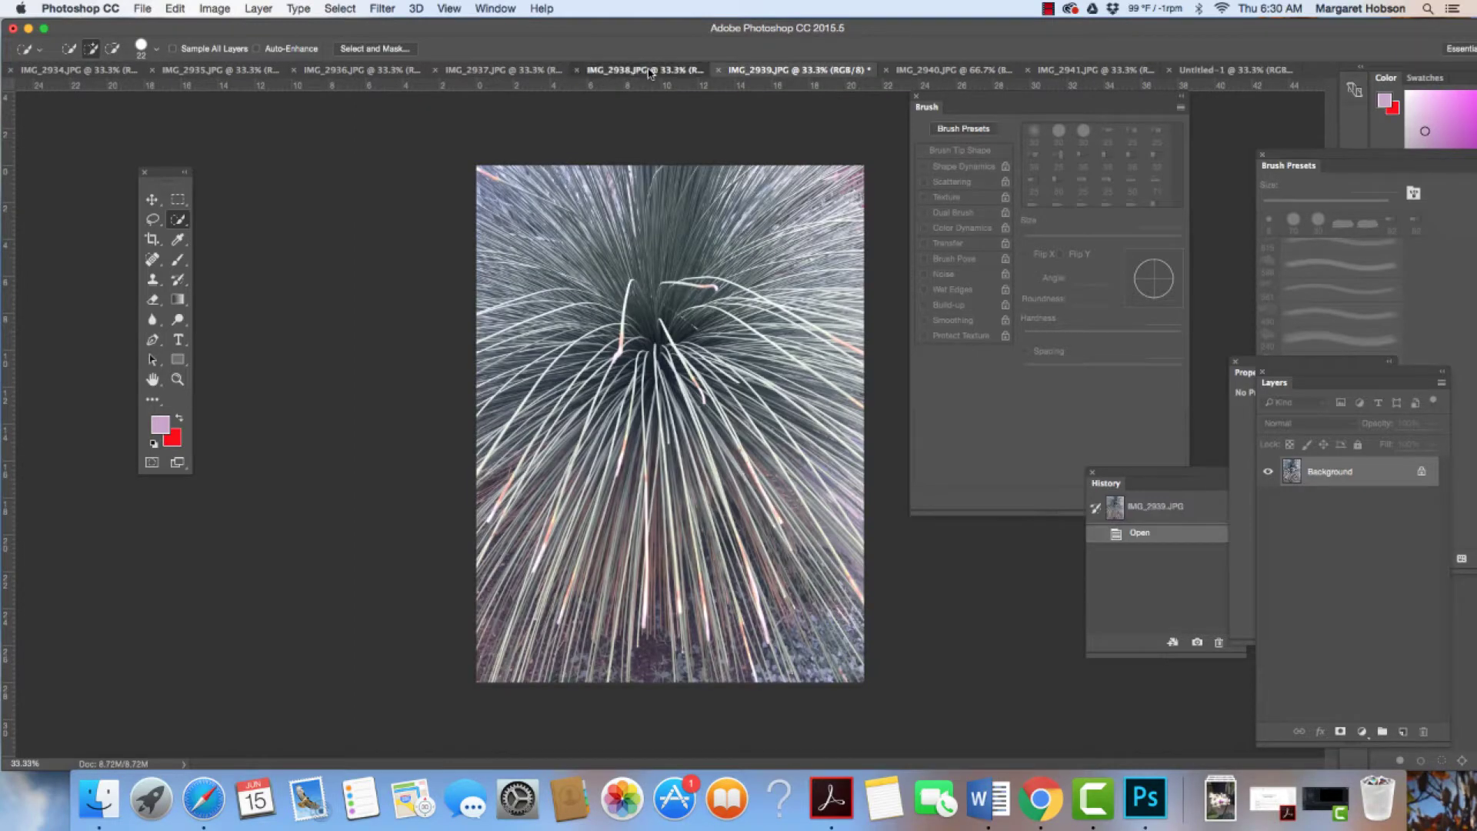
pyautogui.click(696, 71)
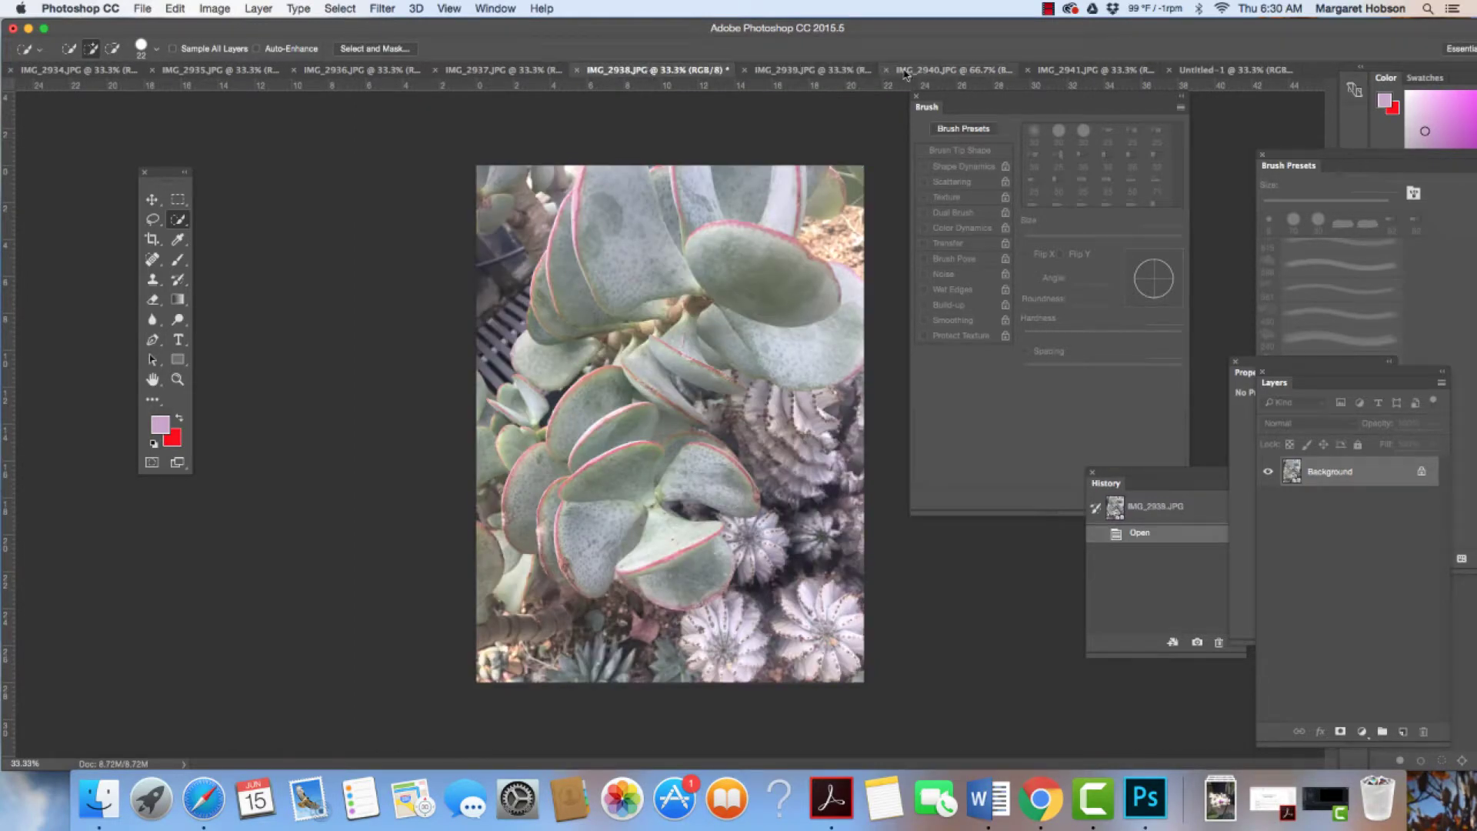
pyautogui.click(1088, 71)
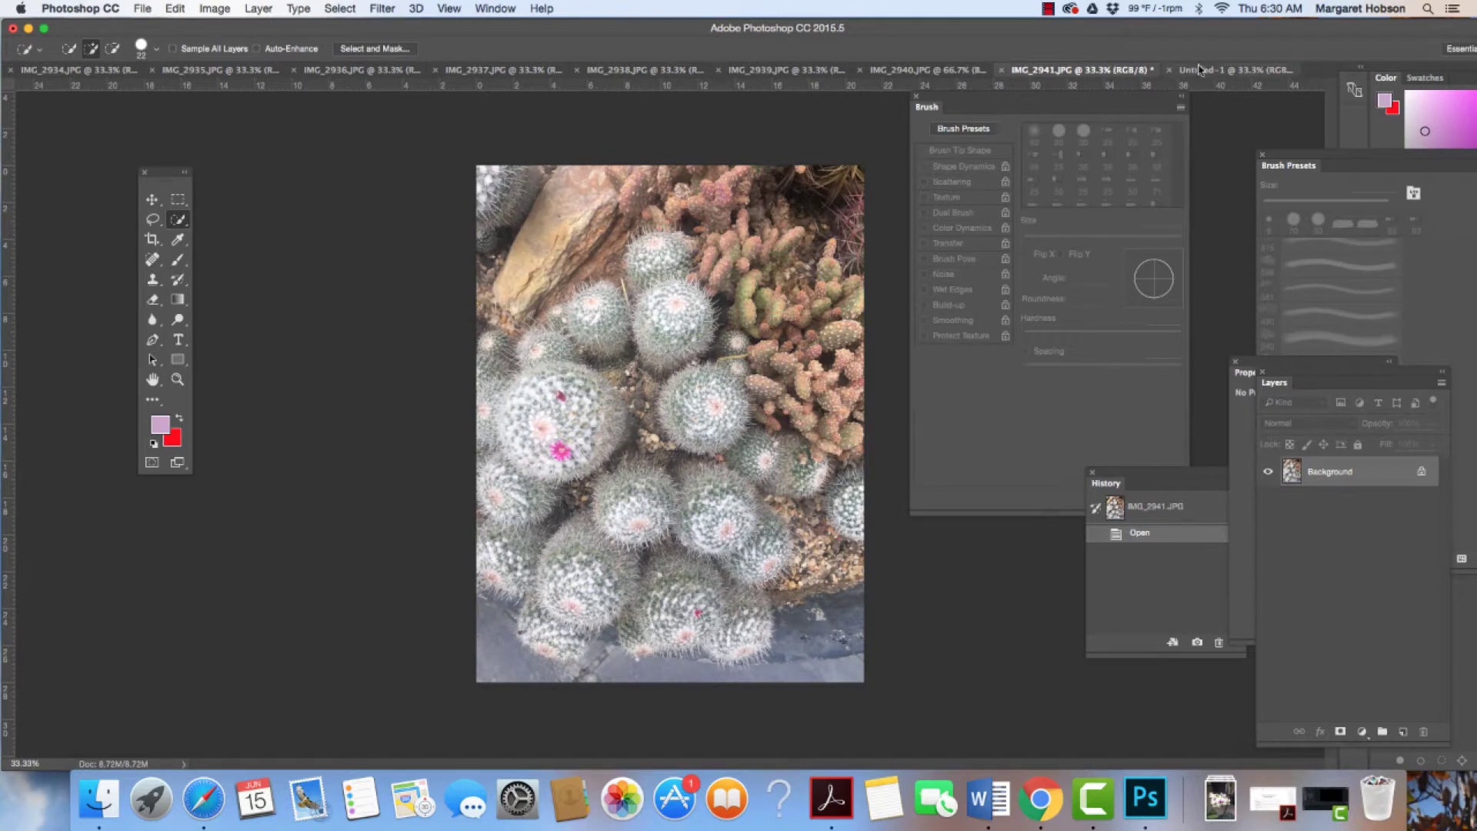
# - In the Untitled-1 document, add a new empty layer and delete the painted Background layer
pyautogui.click(1224, 70)
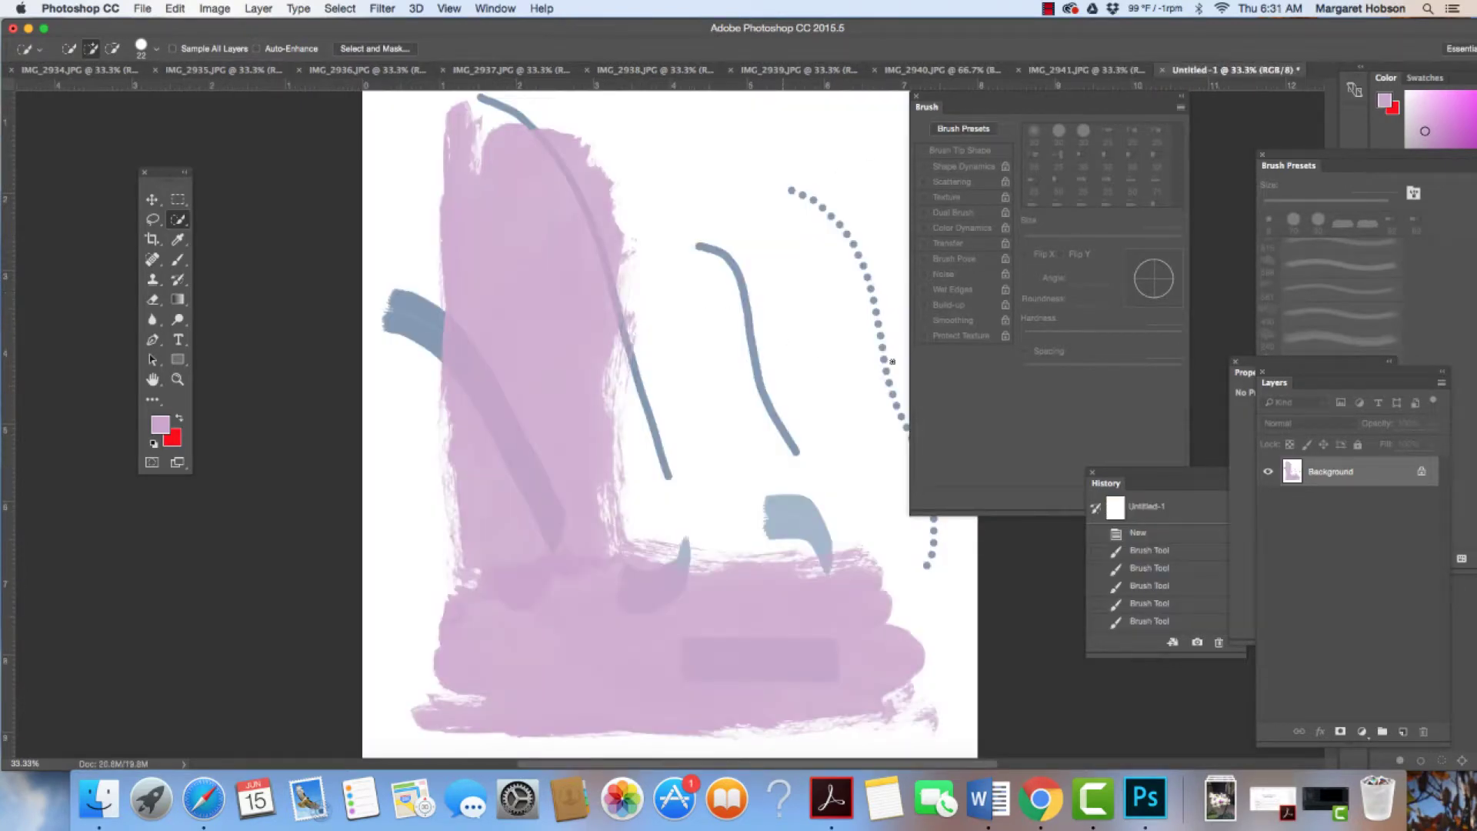
pyautogui.click(1403, 731)
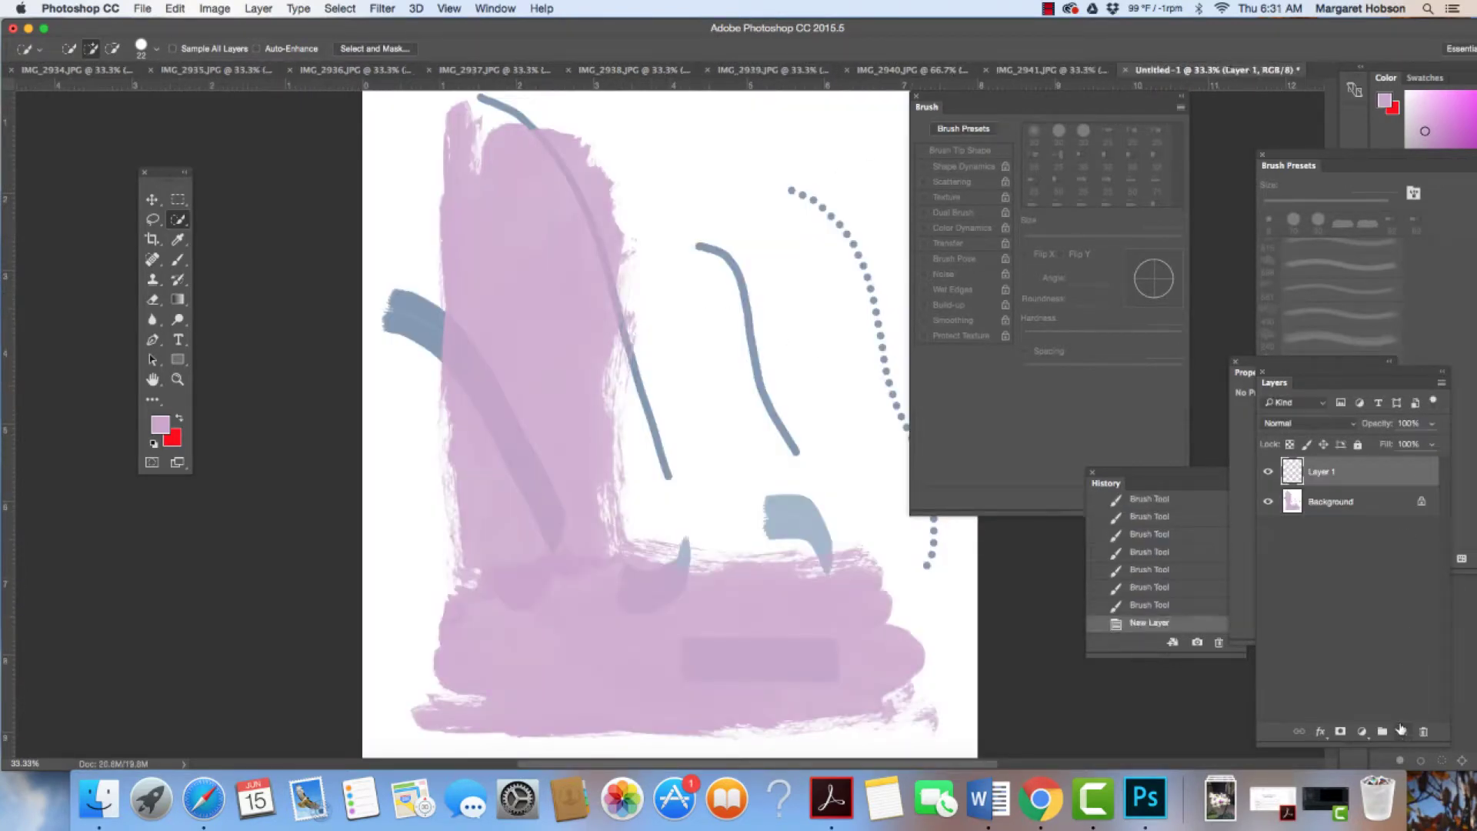
pyautogui.click(1378, 507)
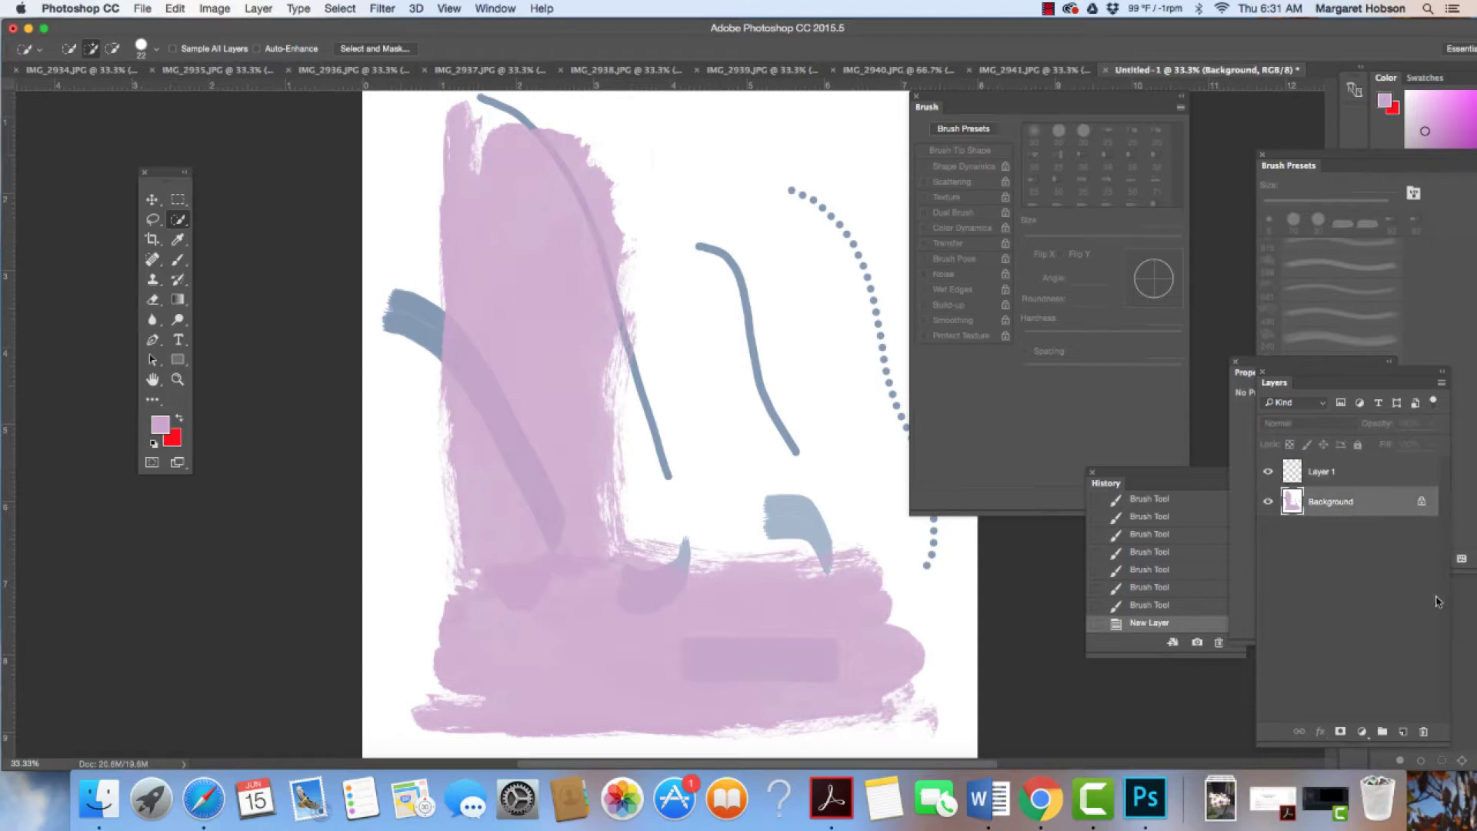
pyautogui.click(1424, 732)
pyautogui.click(848, 280)
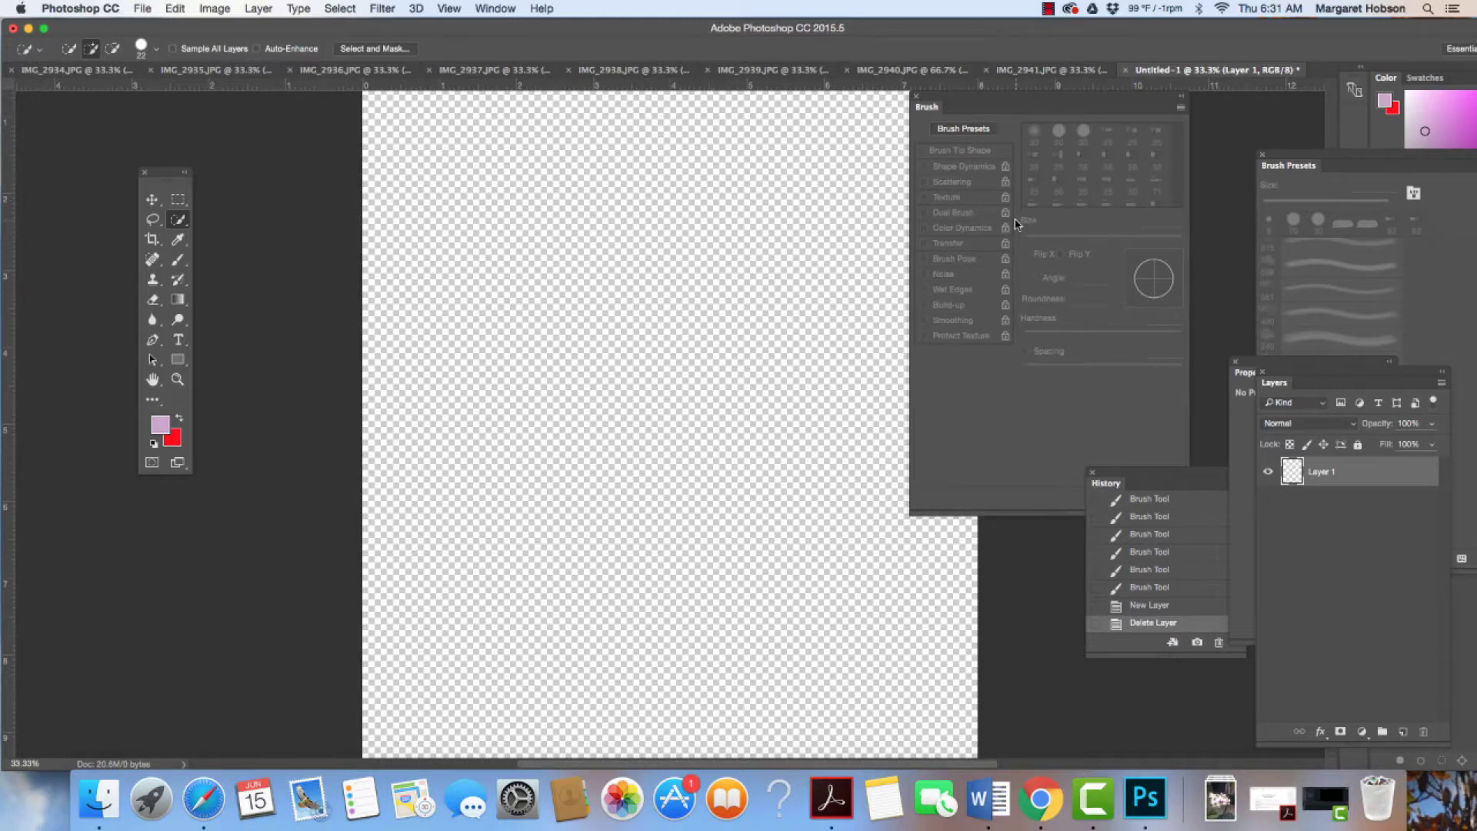
# - Stamp the solid plant silhouette brush at 1035 px in light purple several times on one spot in the canvas's upper middle
pyautogui.press('b')
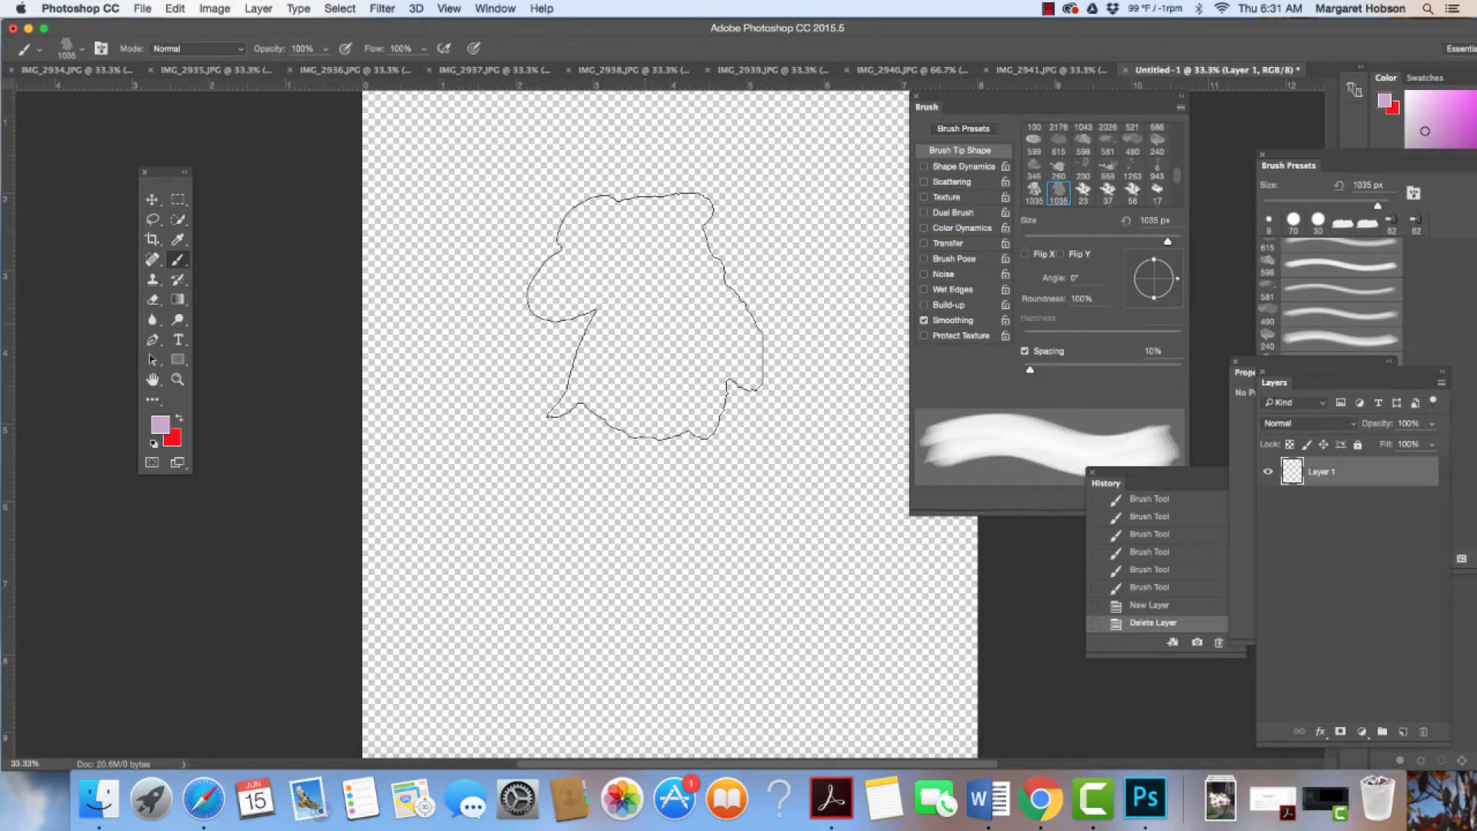
pyautogui.click(645, 317)
pyautogui.click(645, 317)
pyautogui.click(645, 316)
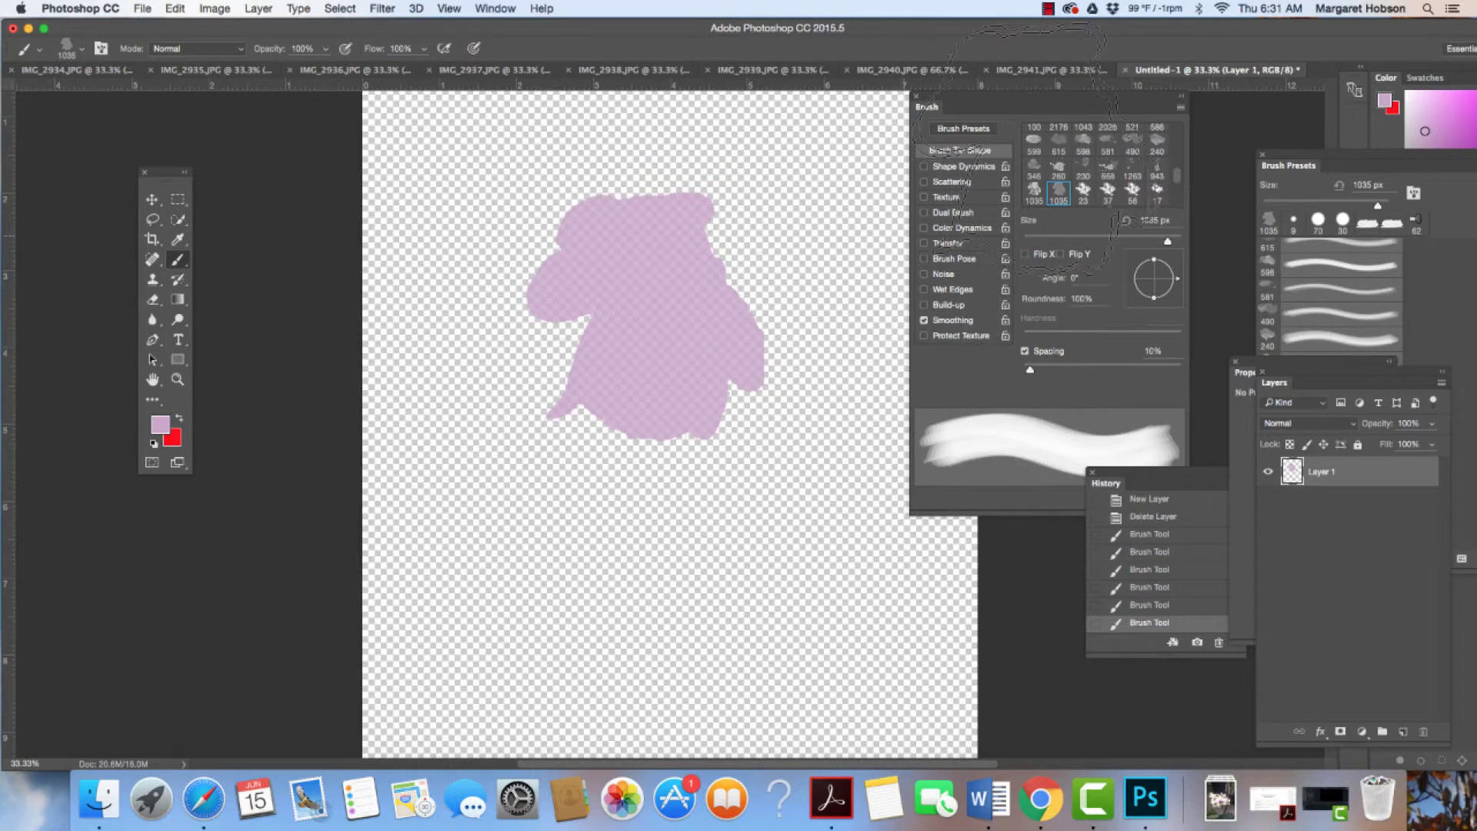
# - Choose the photo-detail plant brush tip and set the foreground colour to dark purple #852289
pyautogui.click(1034, 192)
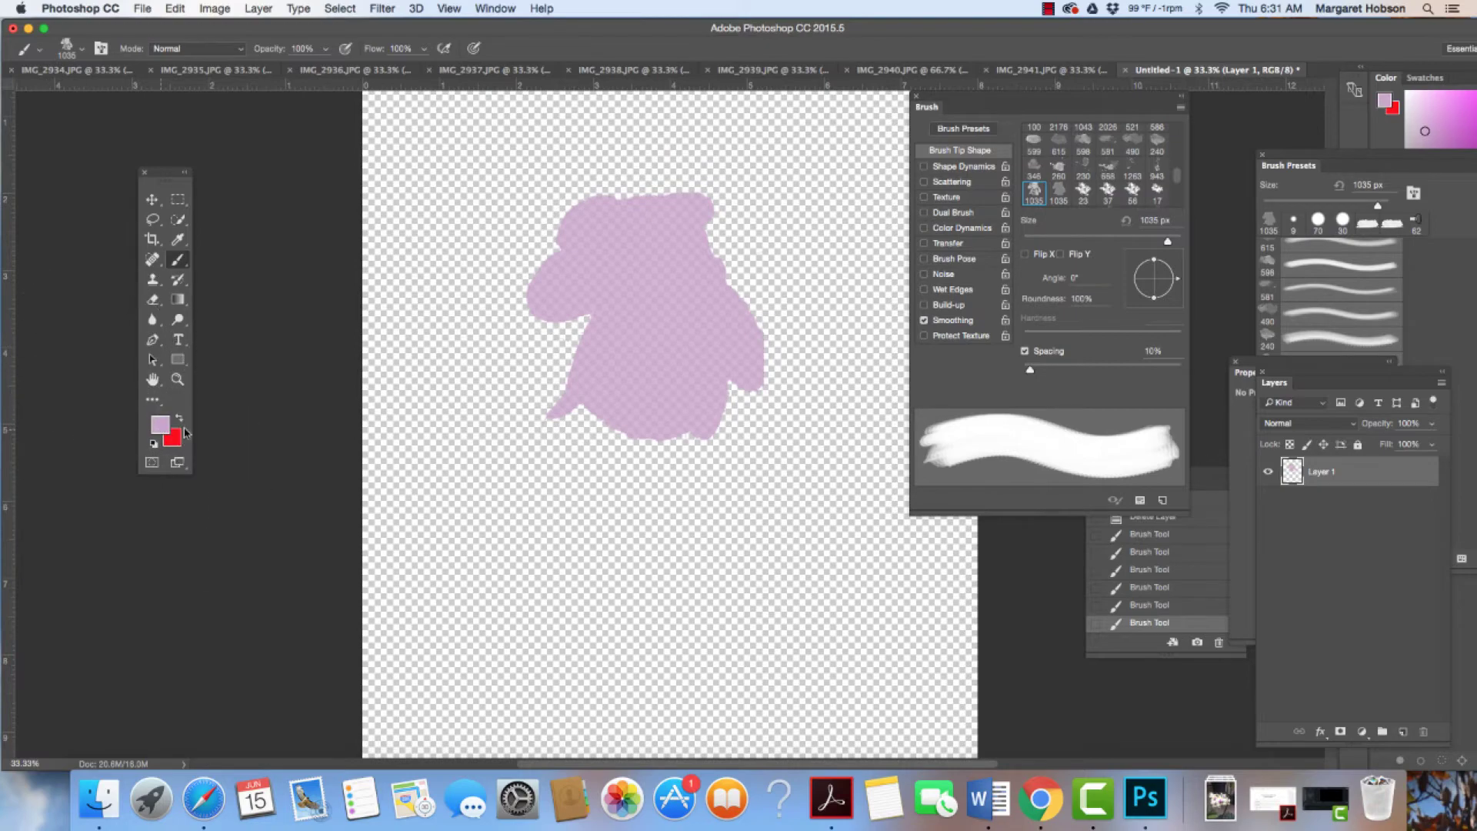
pyautogui.click(157, 428)
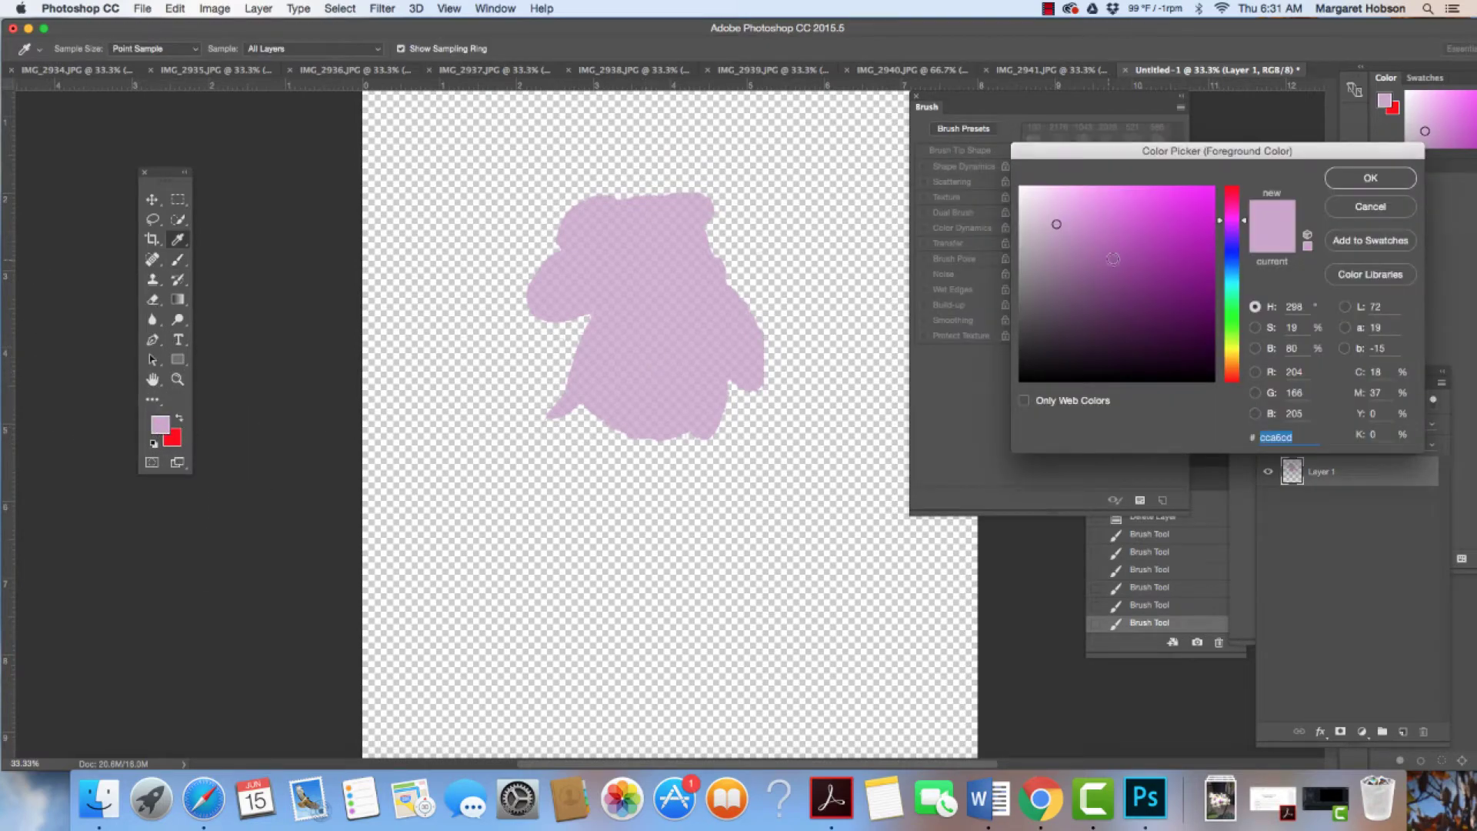
pyautogui.moveTo(1128, 274); pyautogui.dragTo(1166, 276)
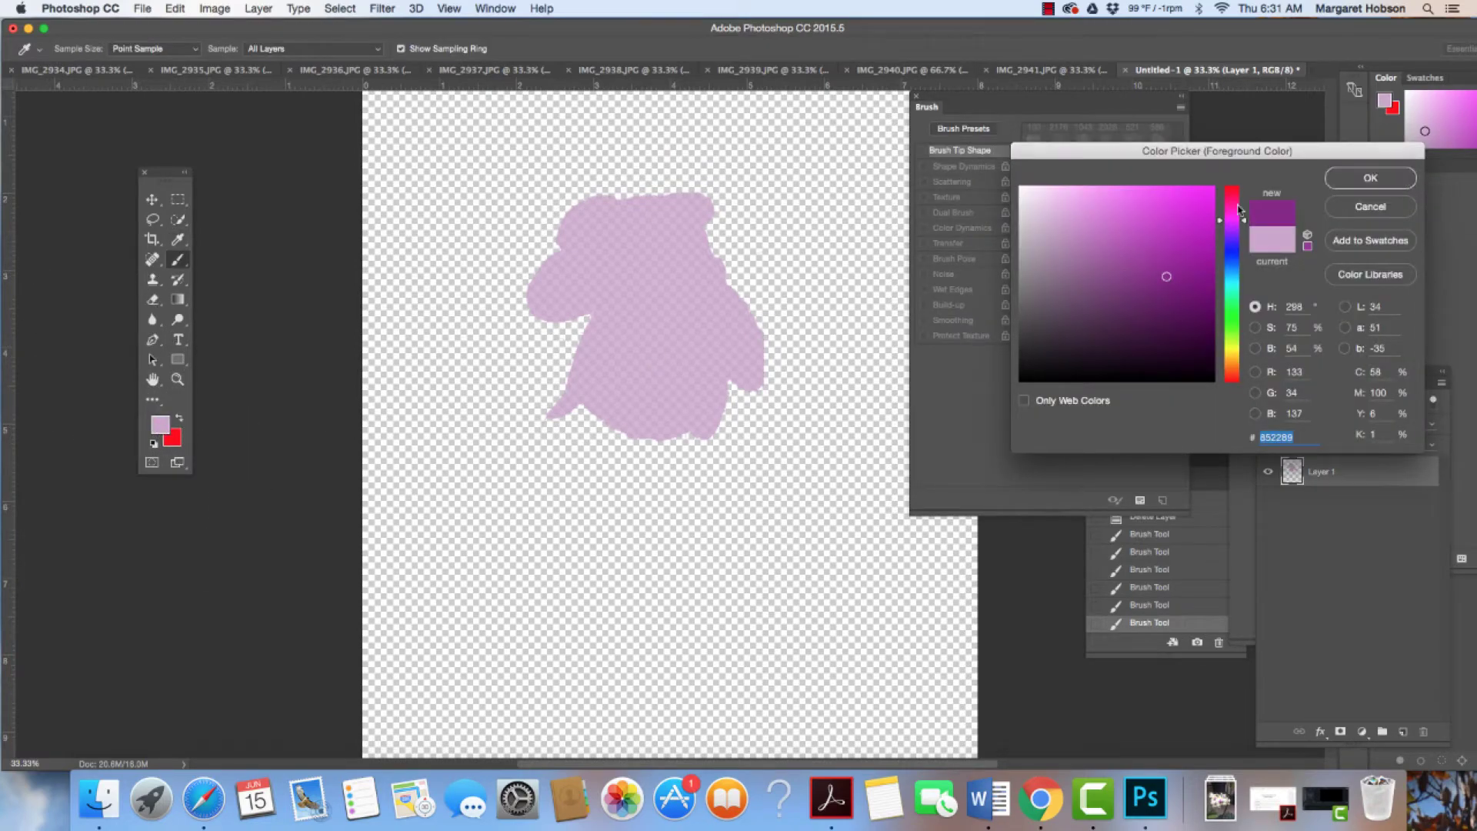
pyautogui.press('Return')
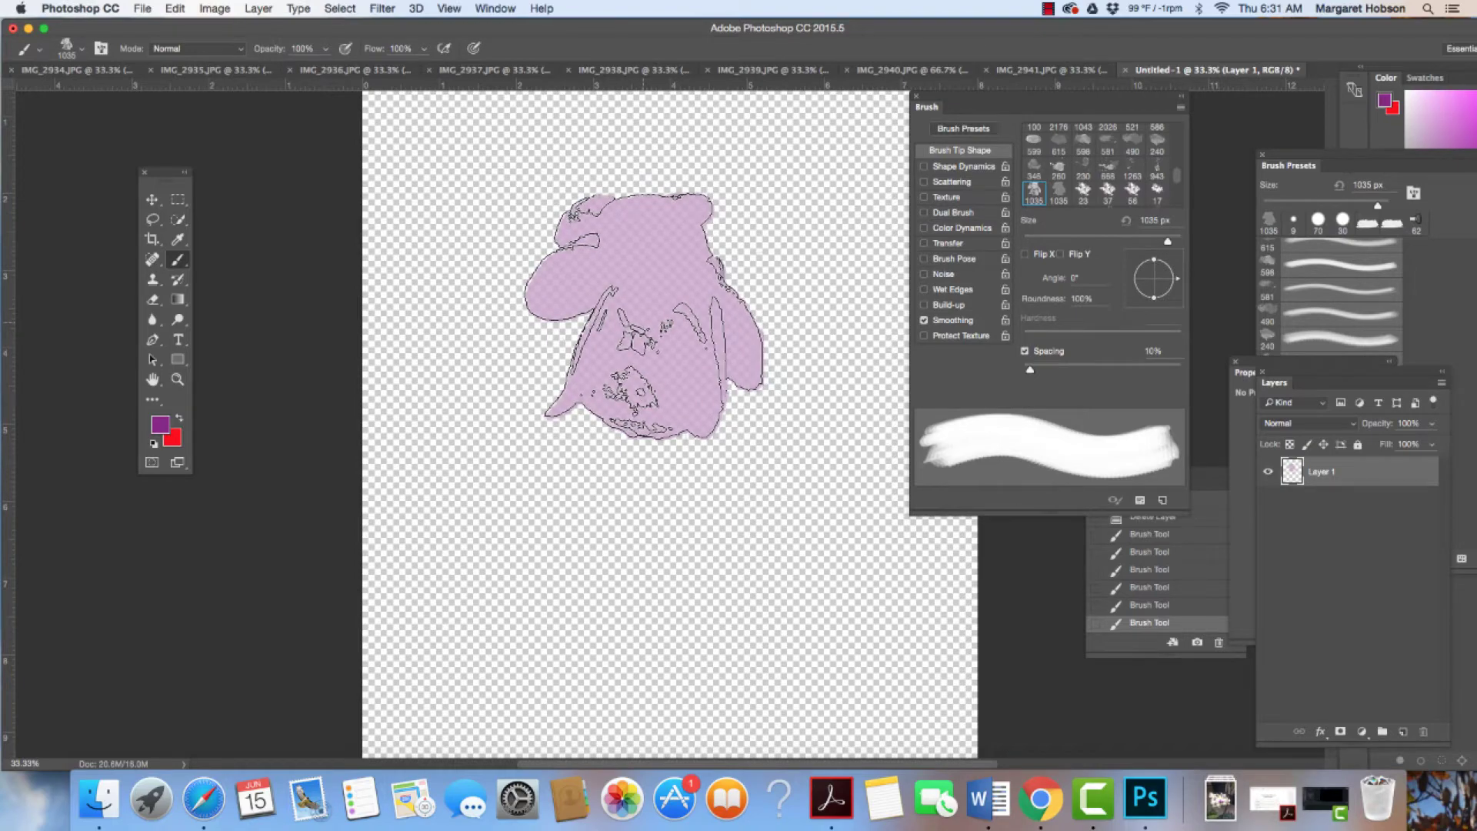
# - Stamp the photo-detail plant brush over the light purple silhouette, and once on the empty area below it
pyautogui.click(644, 315)
pyautogui.click(662, 314)
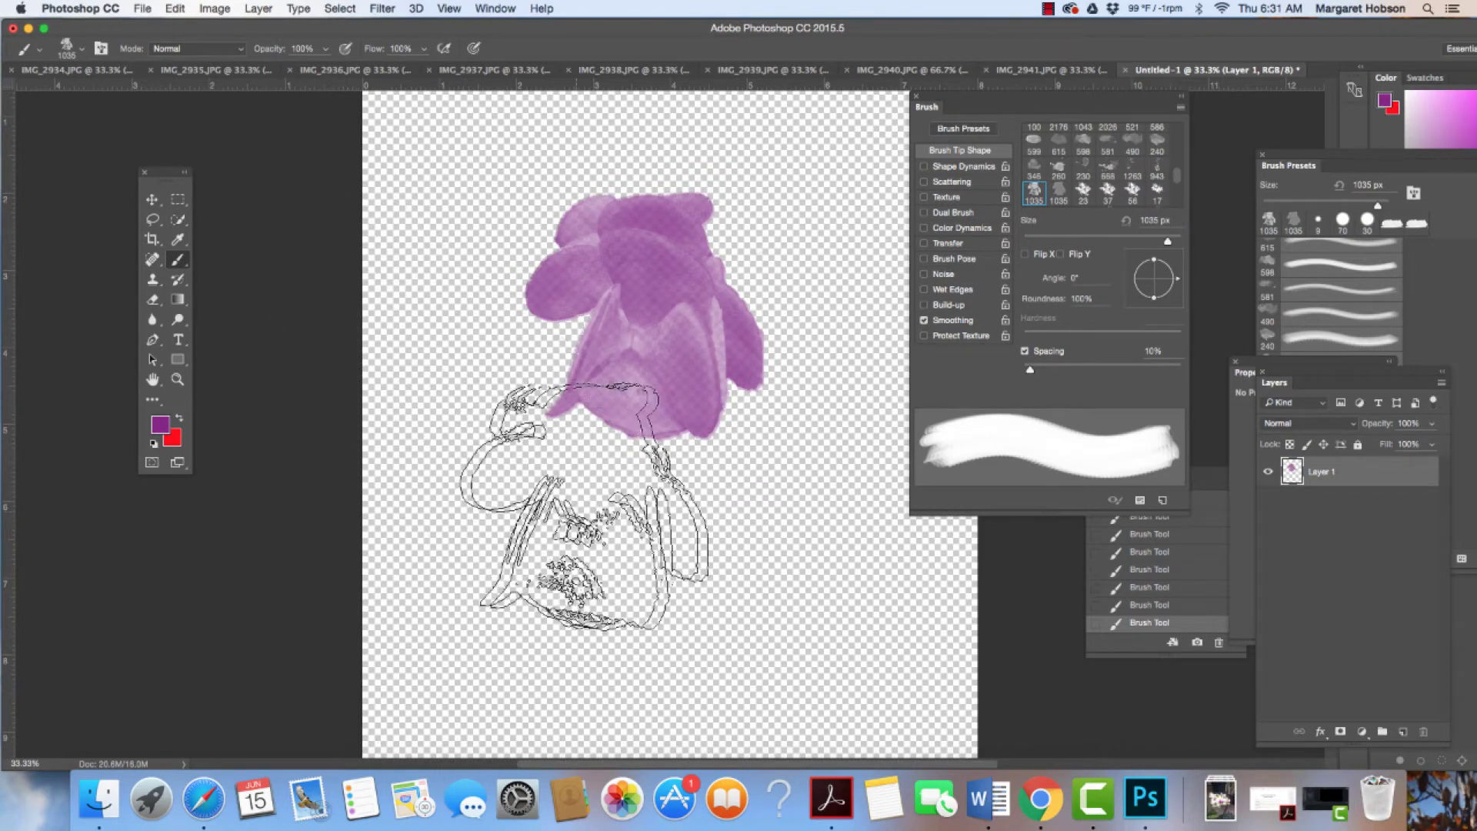
pyautogui.click(603, 582)
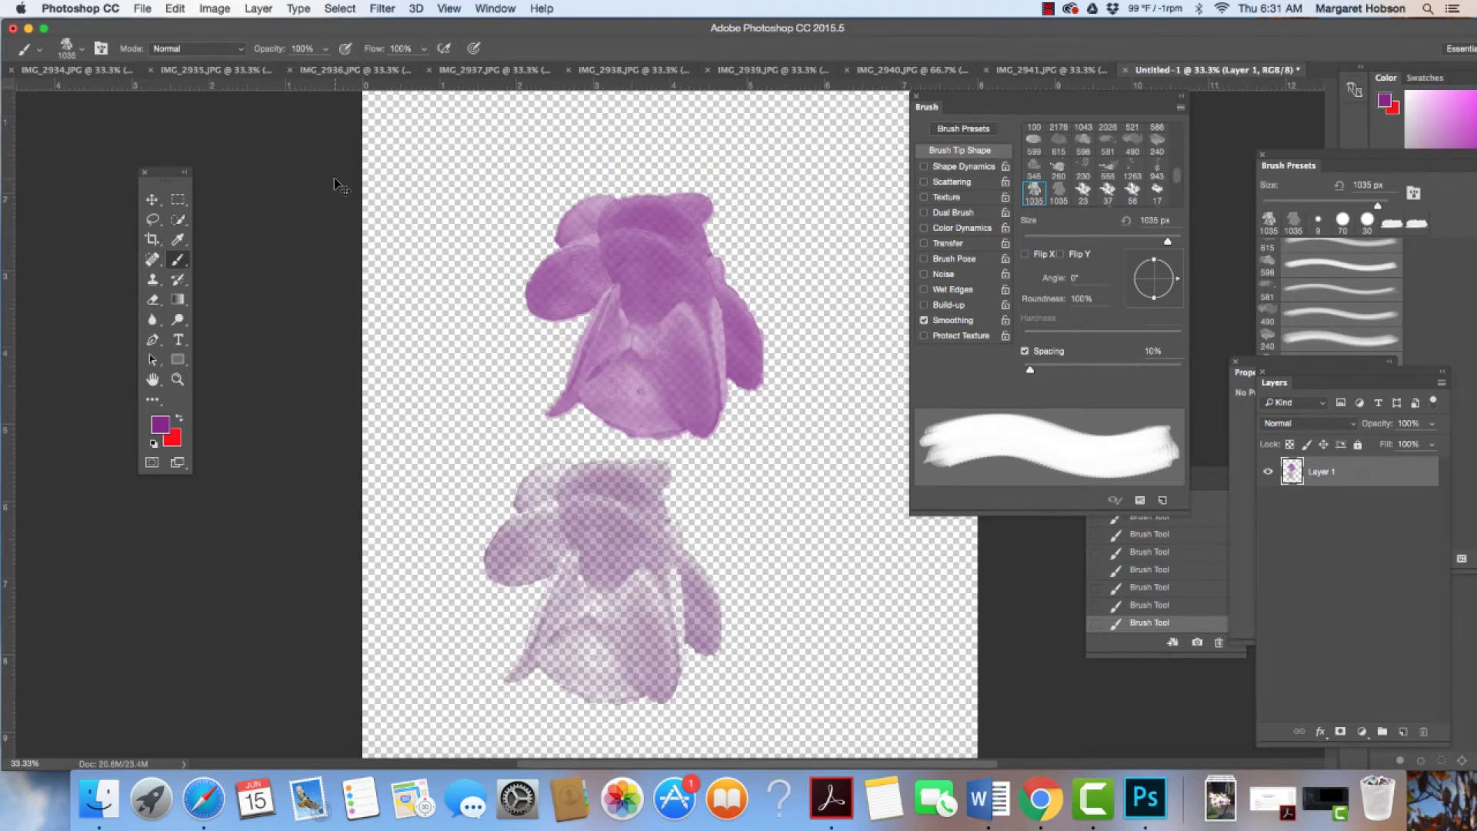
# - Examine the photo detail in the two purple plant stamps at 66.7% magnification
pyautogui.press('super+equal')
pyautogui.press('super+equal')
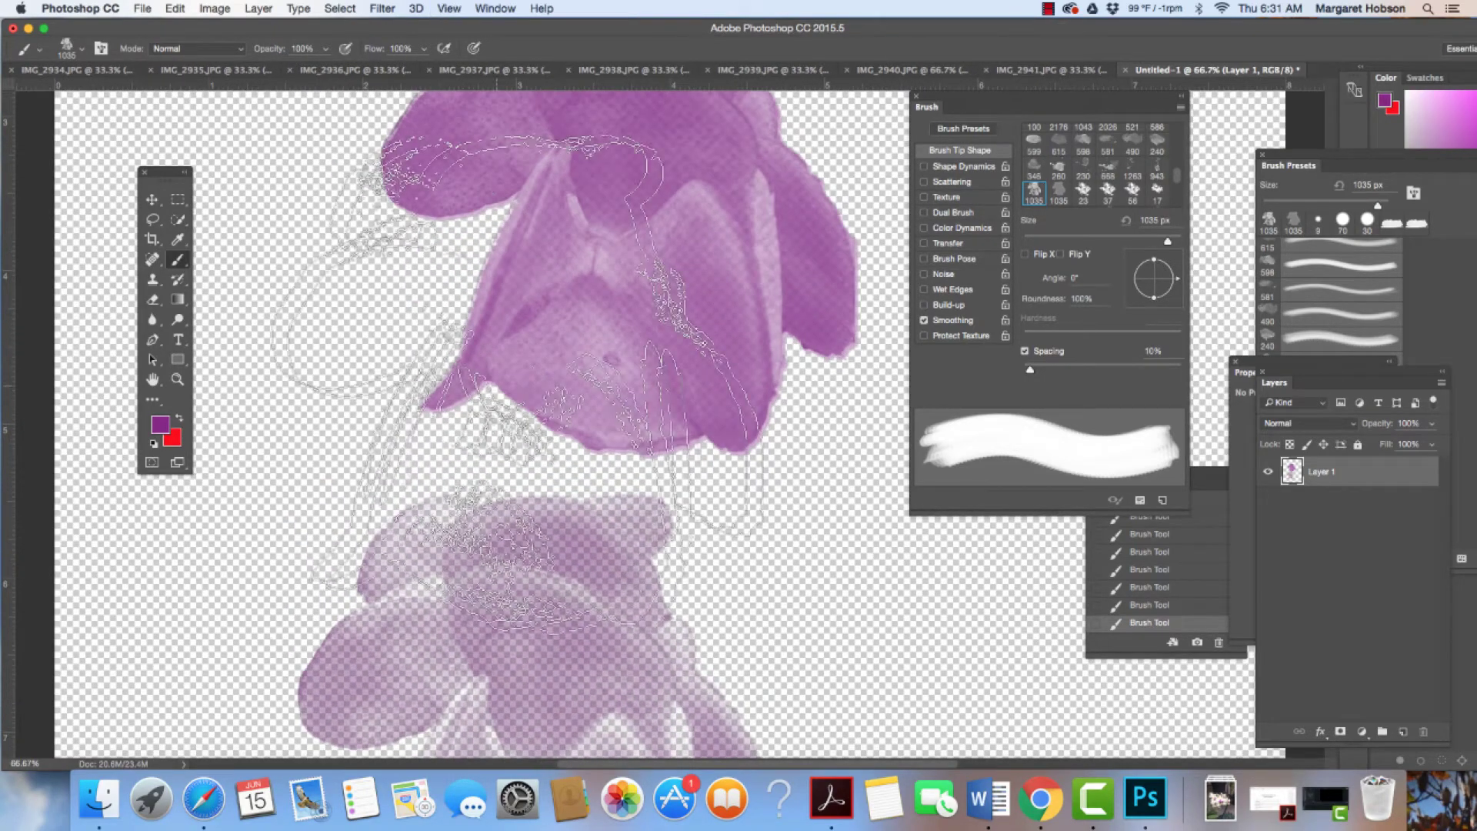
pyautogui.press('space')
pyautogui.scroll(-10, 659, 422)
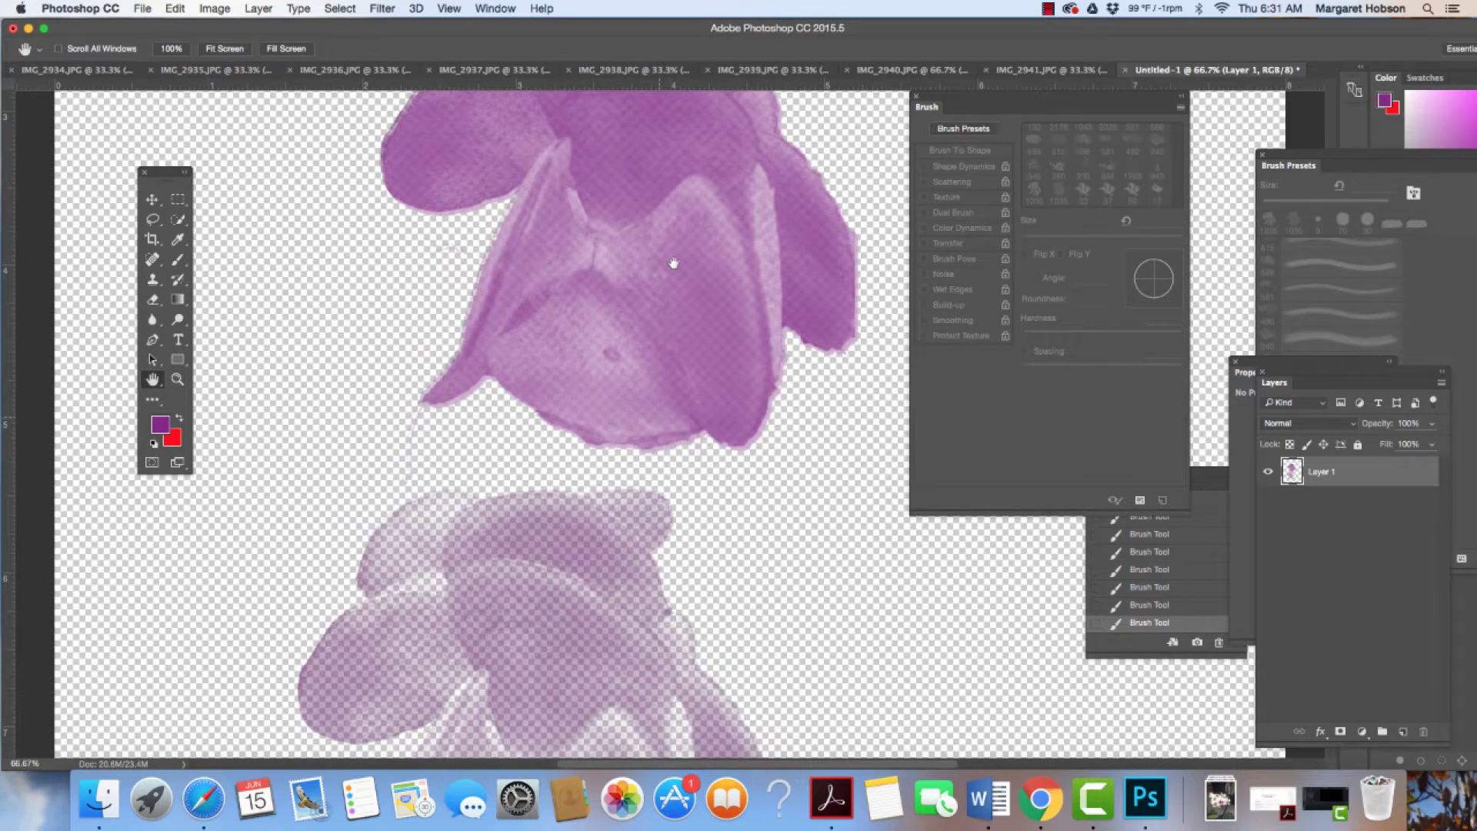
pyautogui.scroll(3, 568, 379)
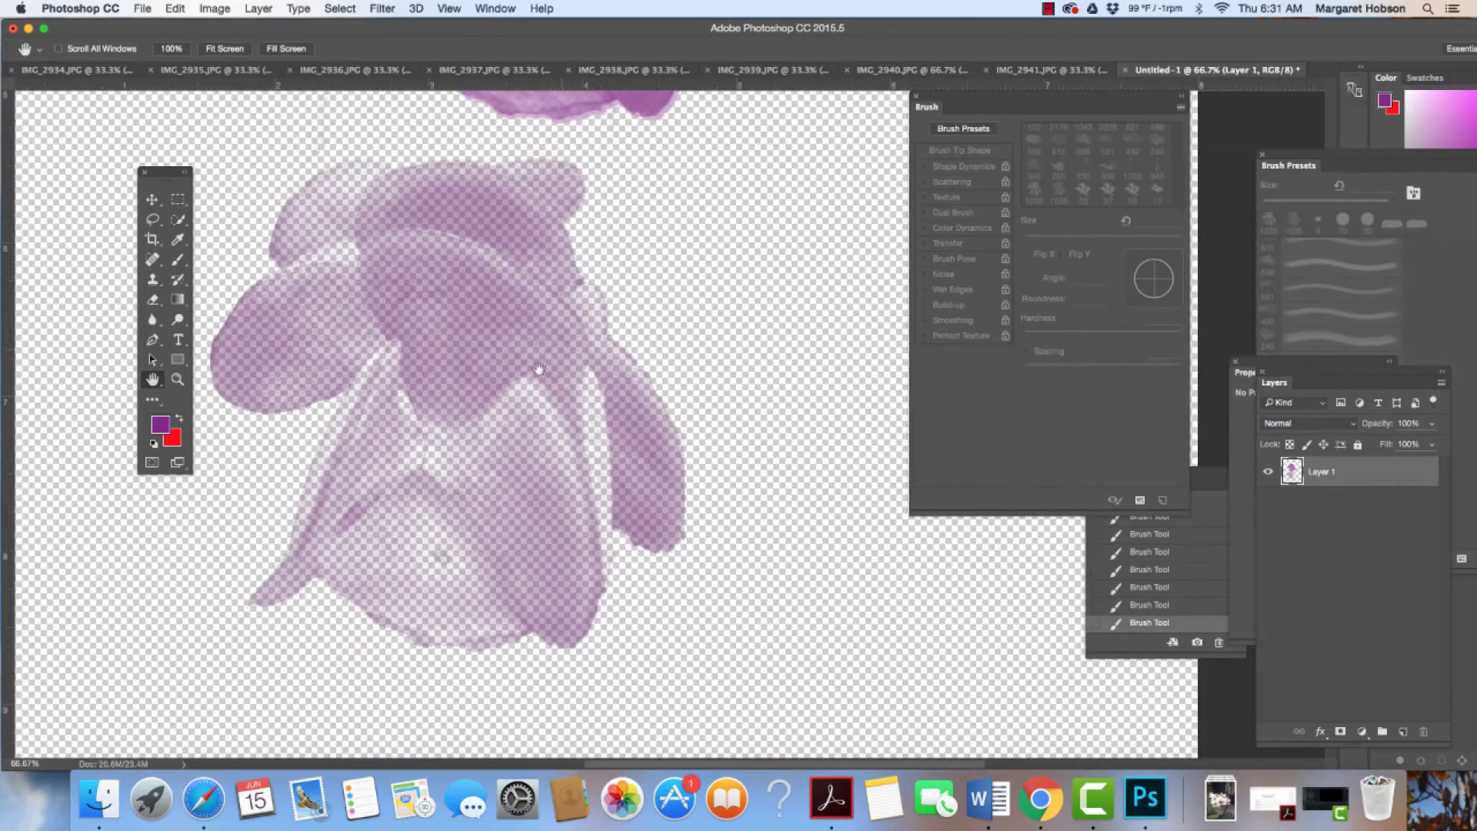
pyautogui.hscroll(5, 499, 394)
pyautogui.scroll(-2, 499, 393)
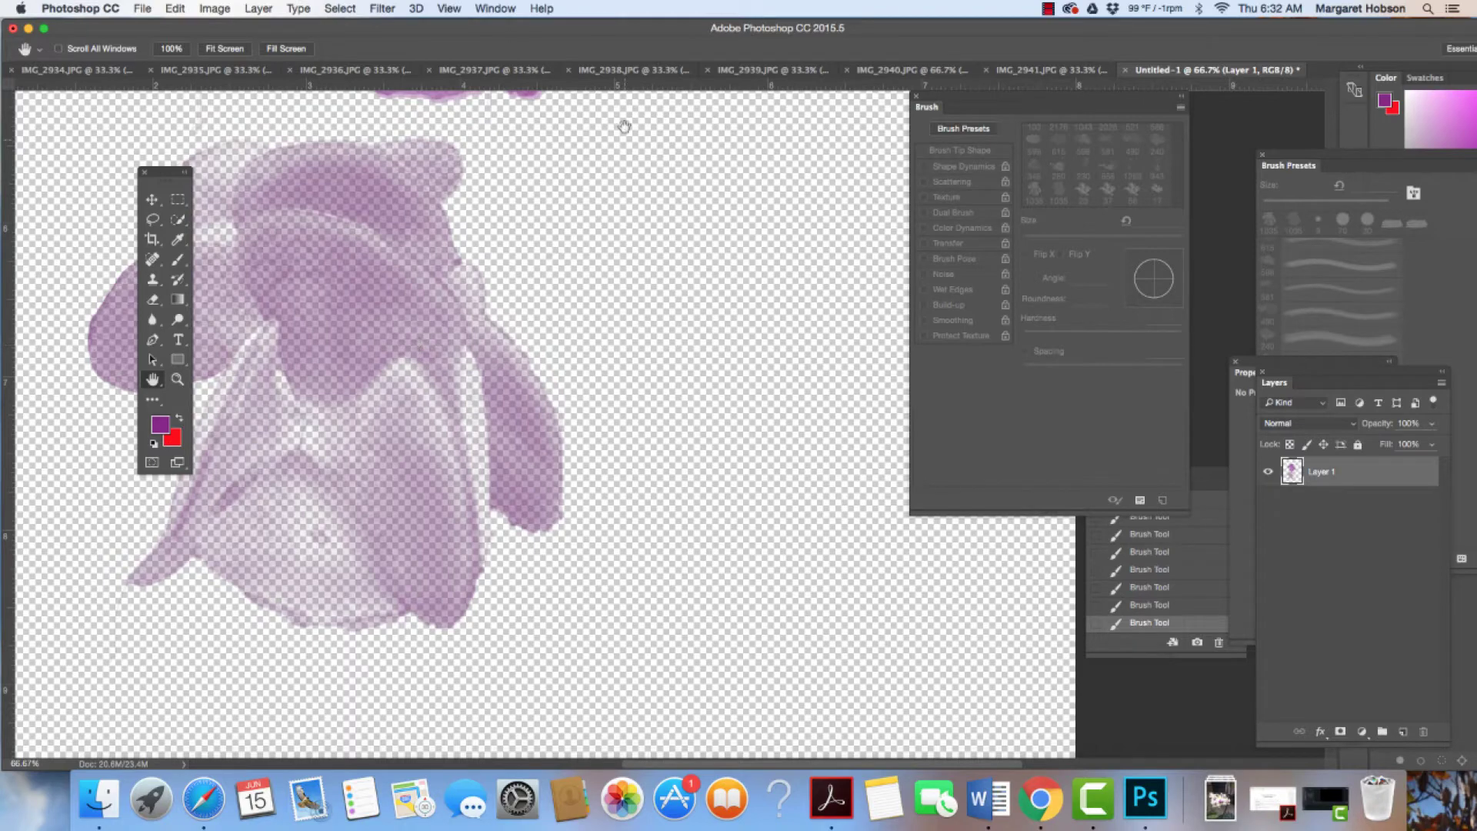
# - In the IMG_2938 photo, stamp the photo-detail plant brush at 900 px over the lower half, both upper corners and the left edge
pyautogui.click(621, 71)
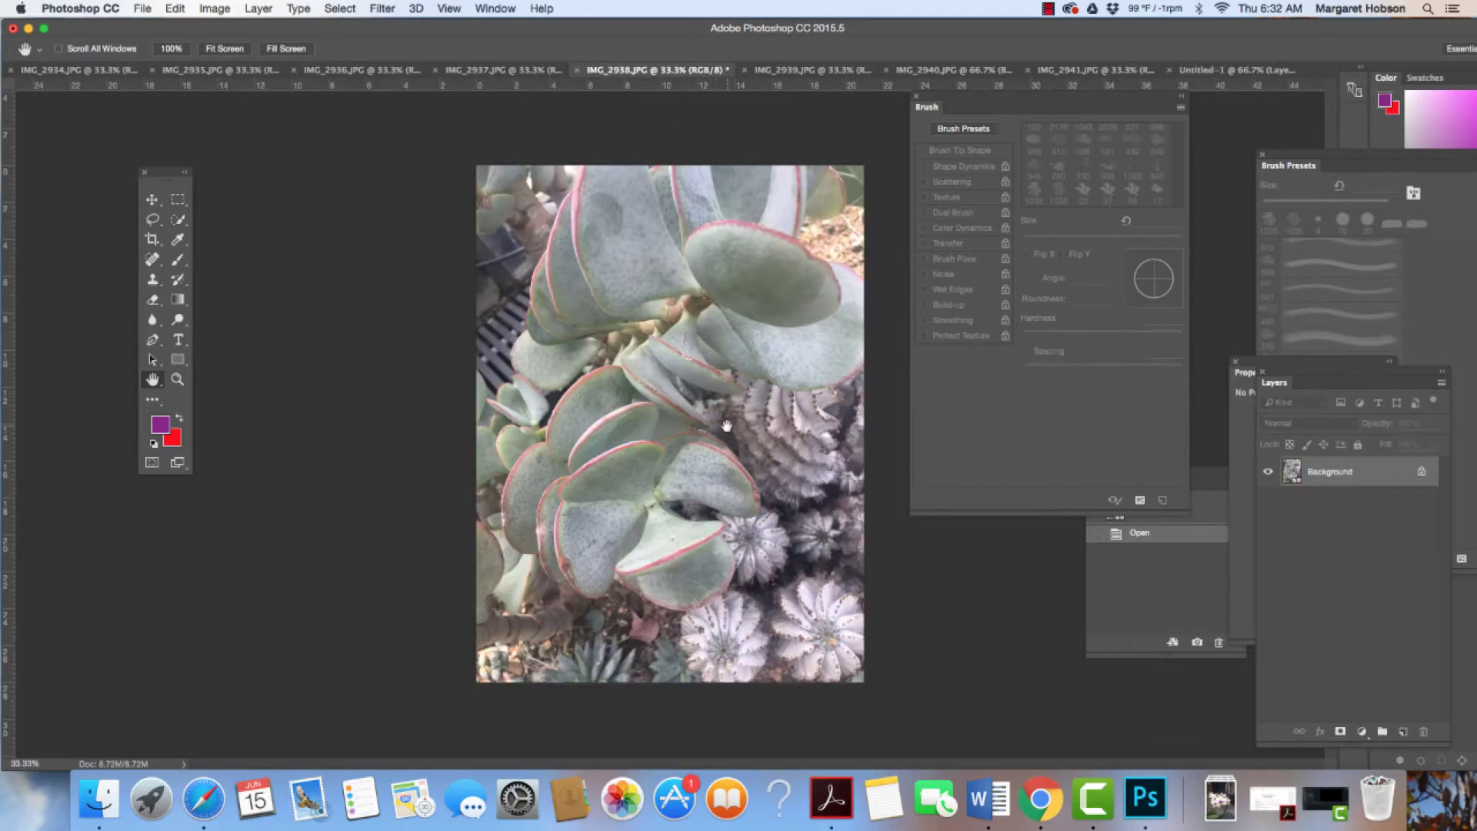
pyautogui.press('b')
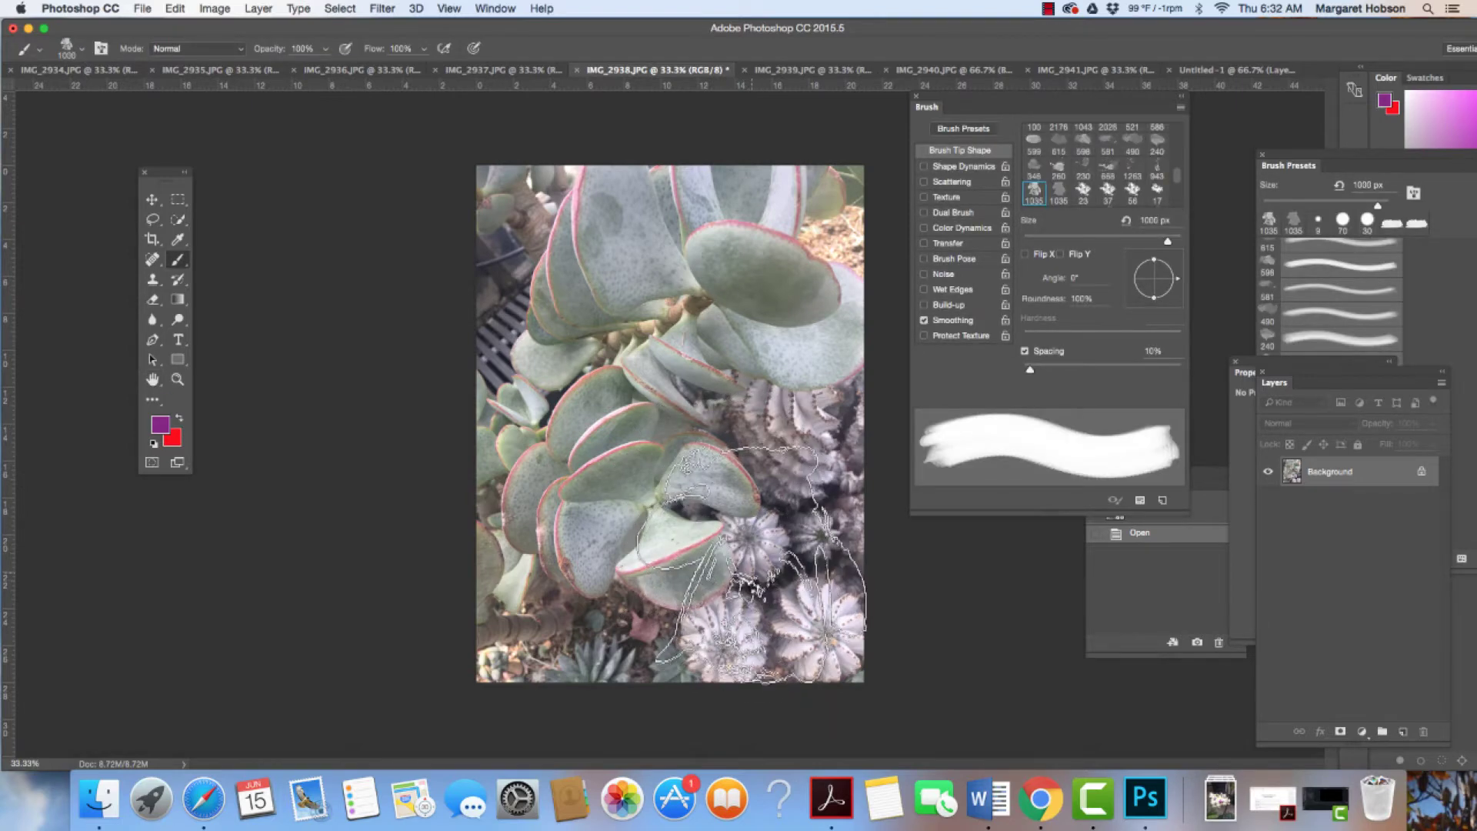
pyautogui.press('[')
pyautogui.press('[')
pyautogui.click(760, 564)
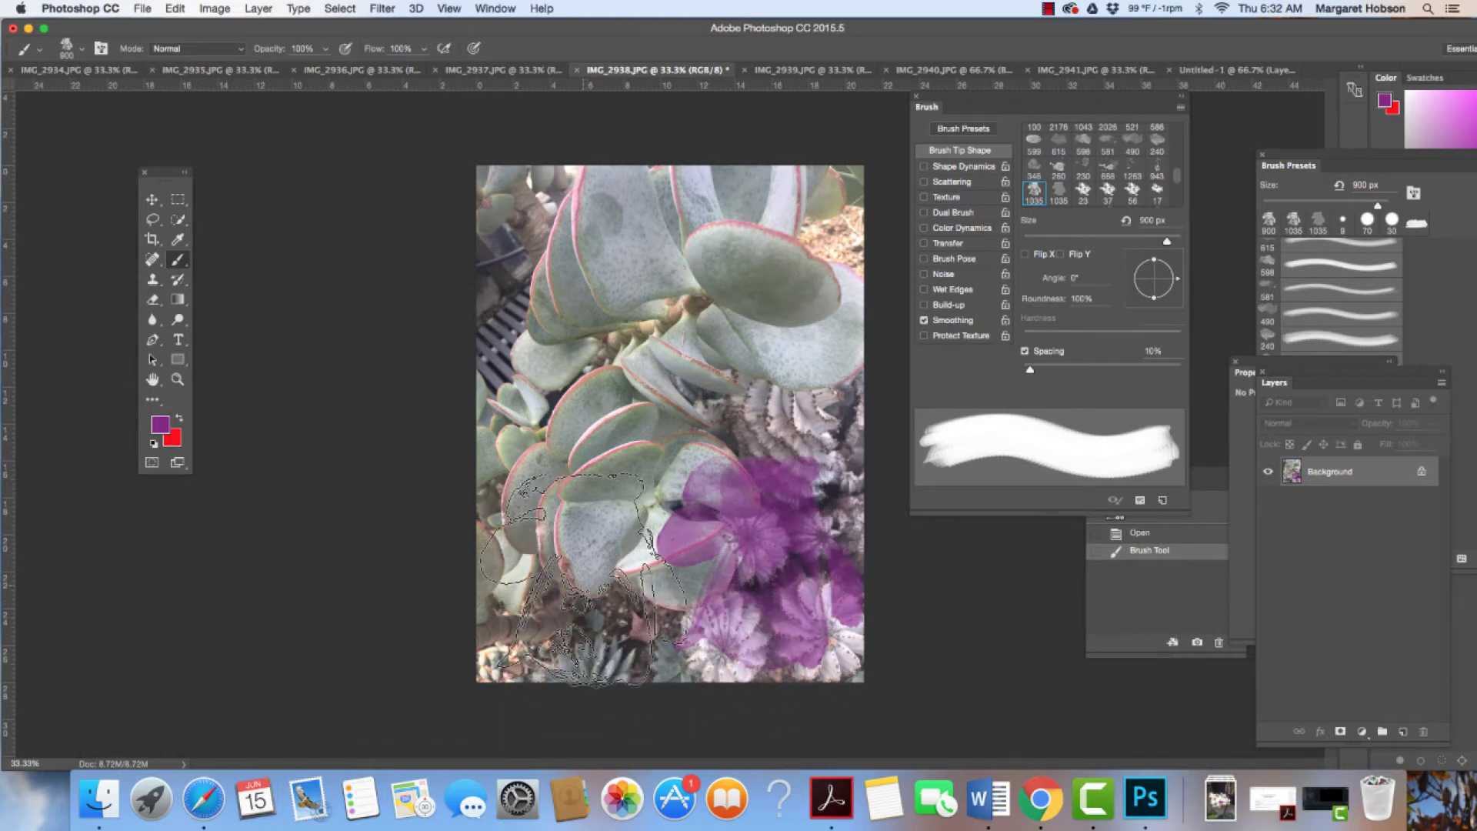
pyautogui.click(581, 572)
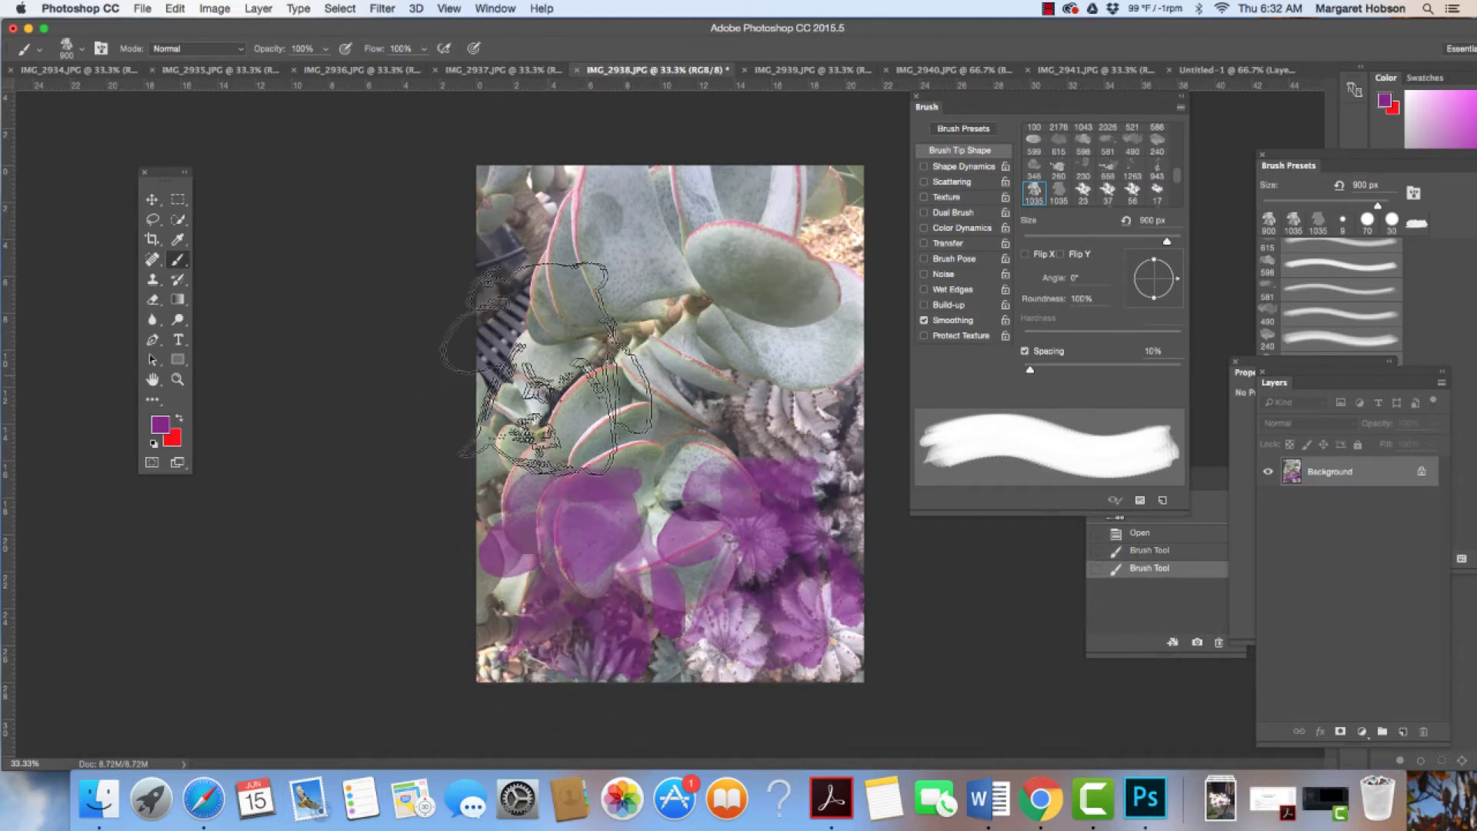
pyautogui.click(502, 255)
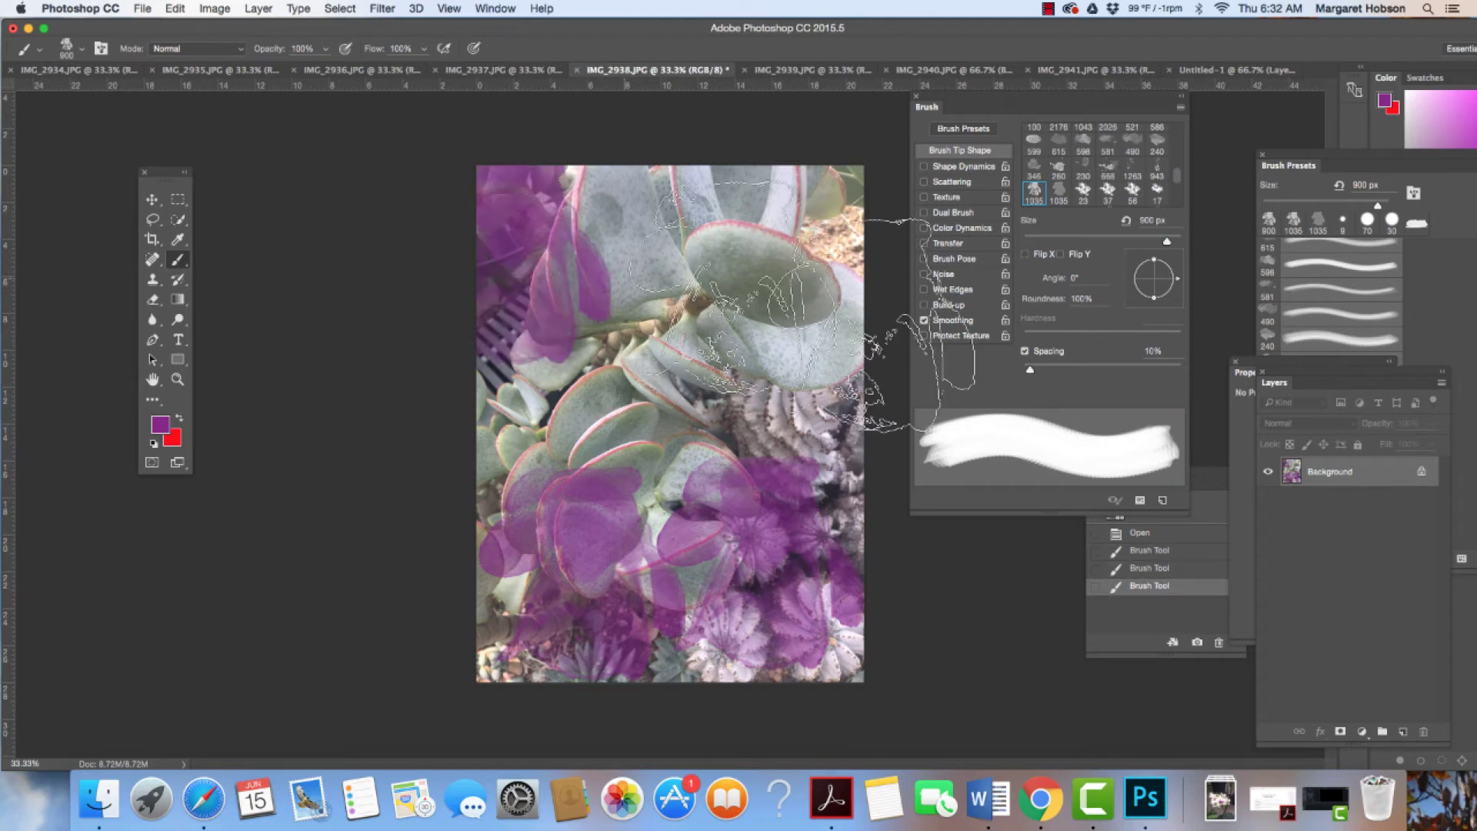
pyautogui.click(816, 231)
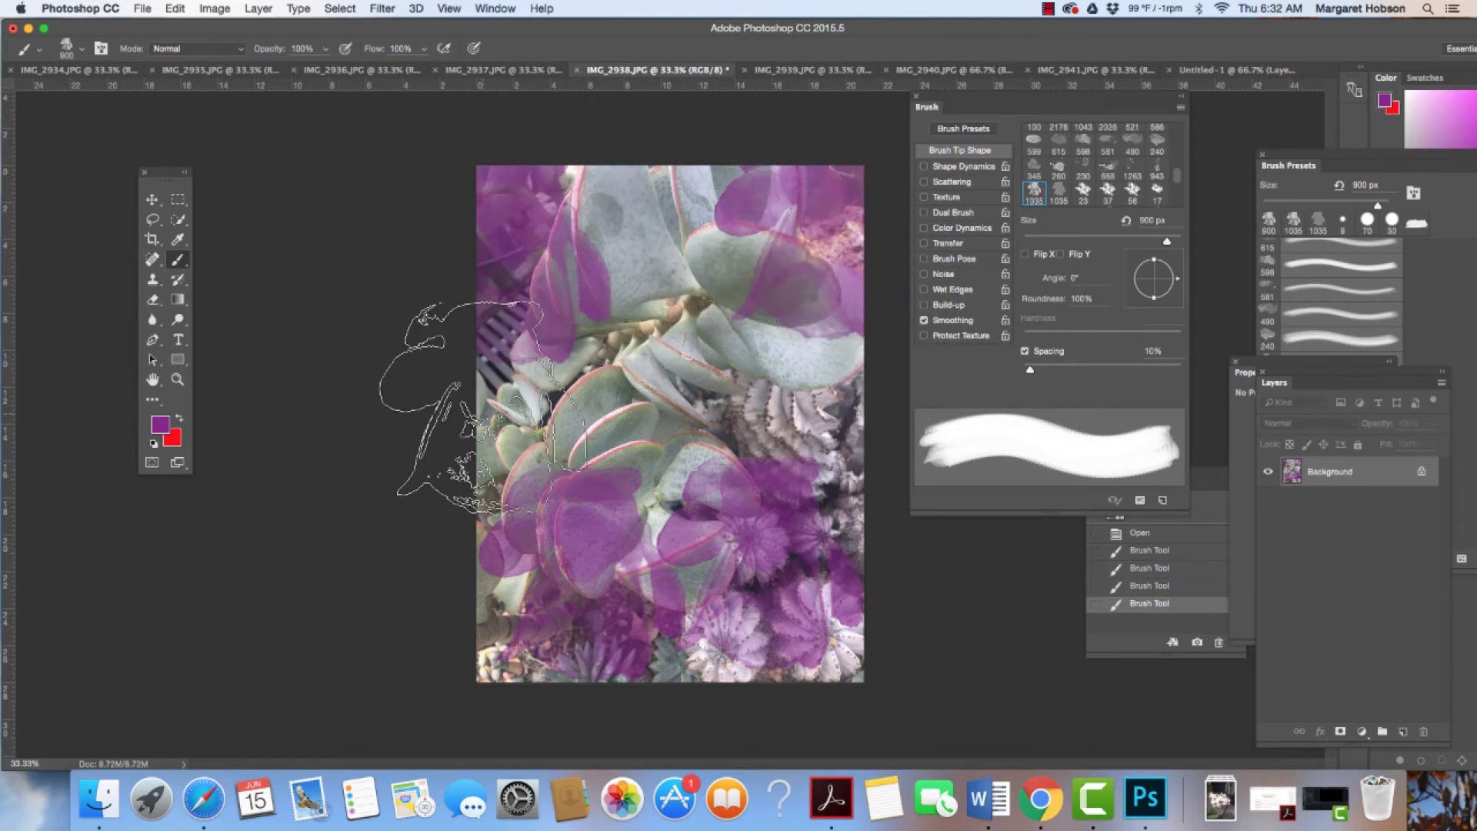
pyautogui.click(484, 407)
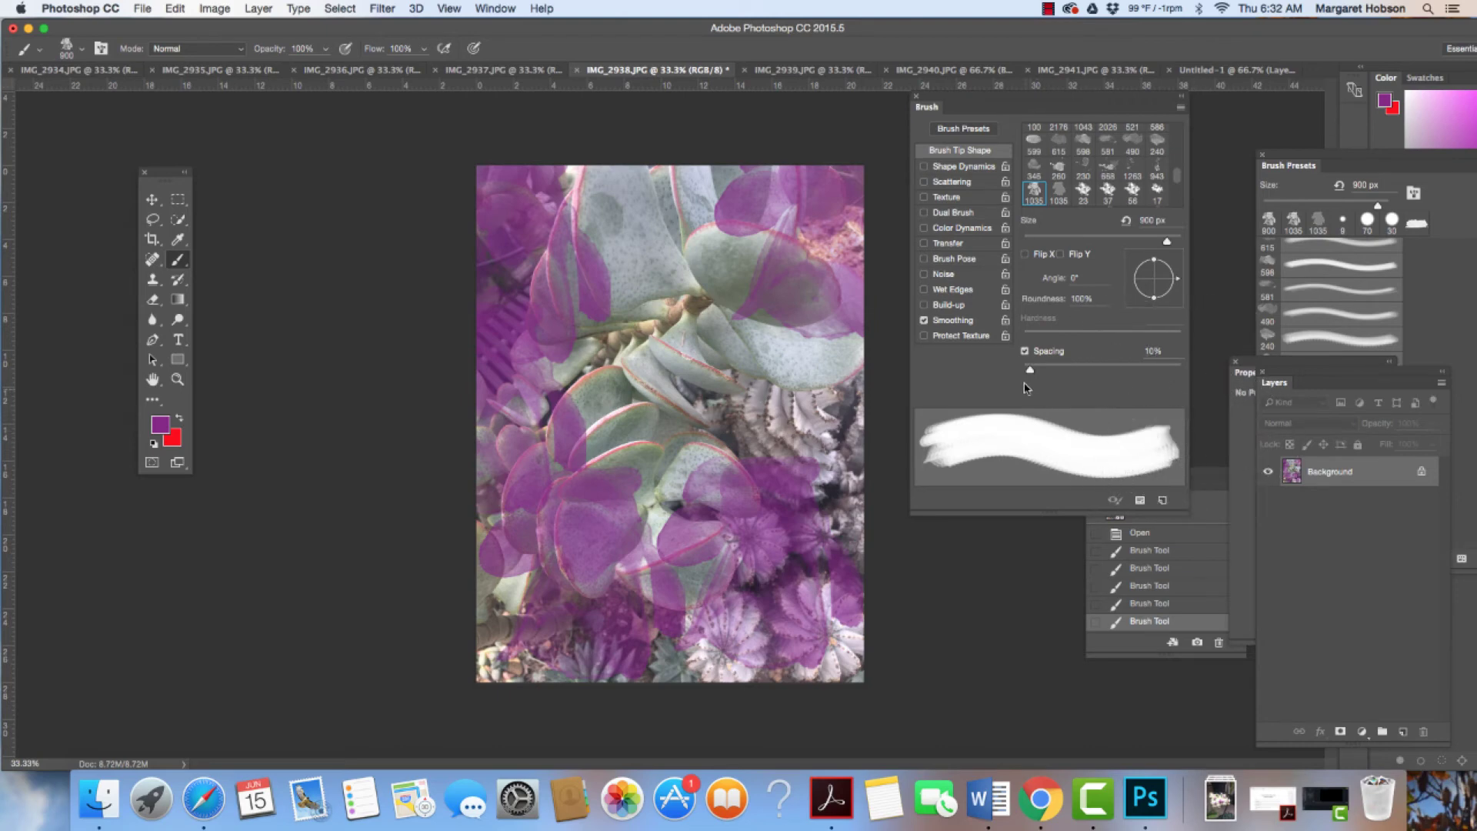
# - Set the brush spacing to 100% and its angle to -112°, and stamp the rotated plant at the photo's right edge and top centre
pyautogui.moveTo(1030, 371); pyautogui.dragTo(1102, 371)
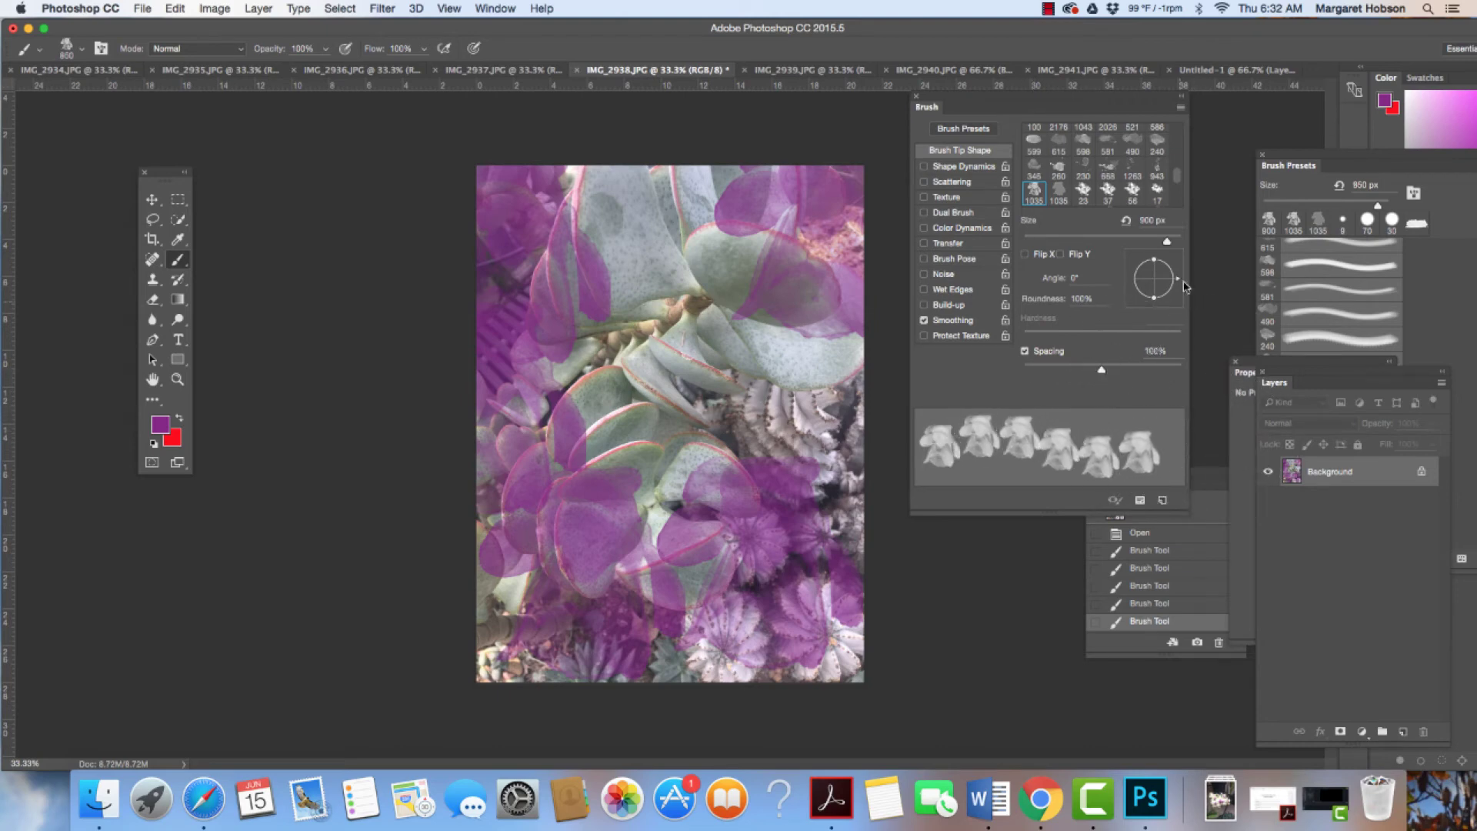
pyautogui.moveTo(1181, 282); pyautogui.dragTo(1146, 302)
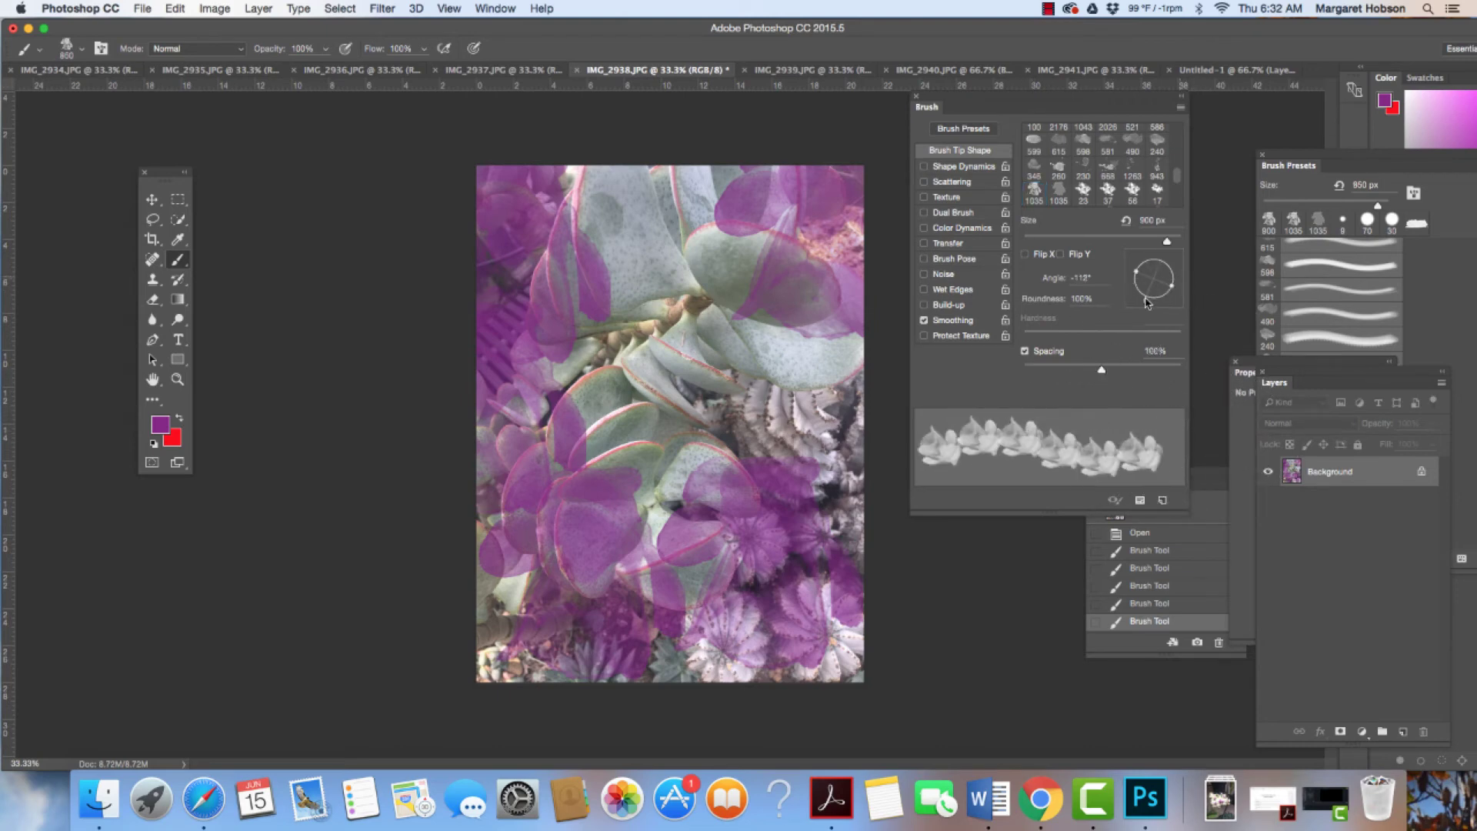
pyautogui.click(858, 394)
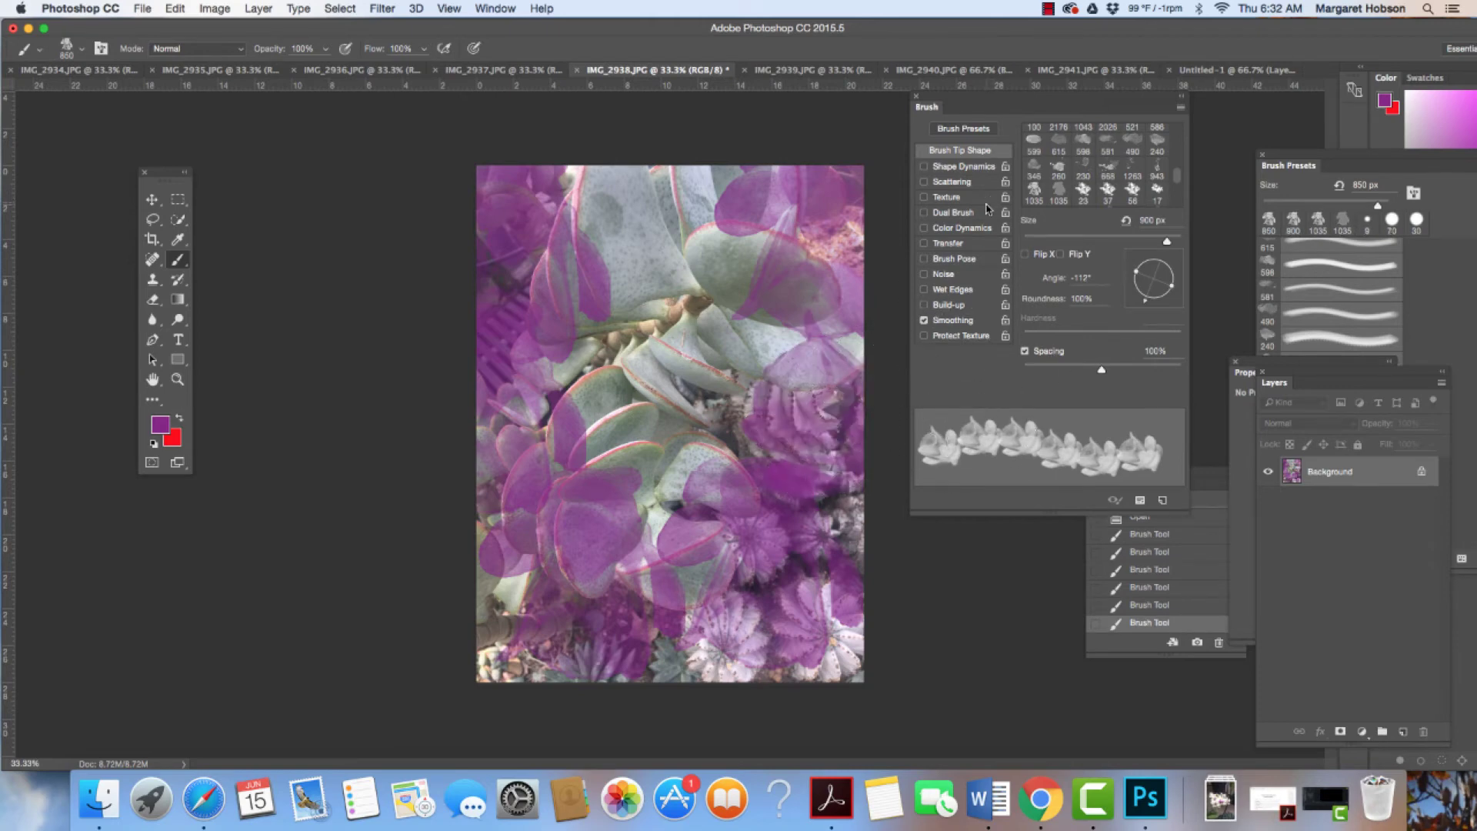
pyautogui.click(645, 168)
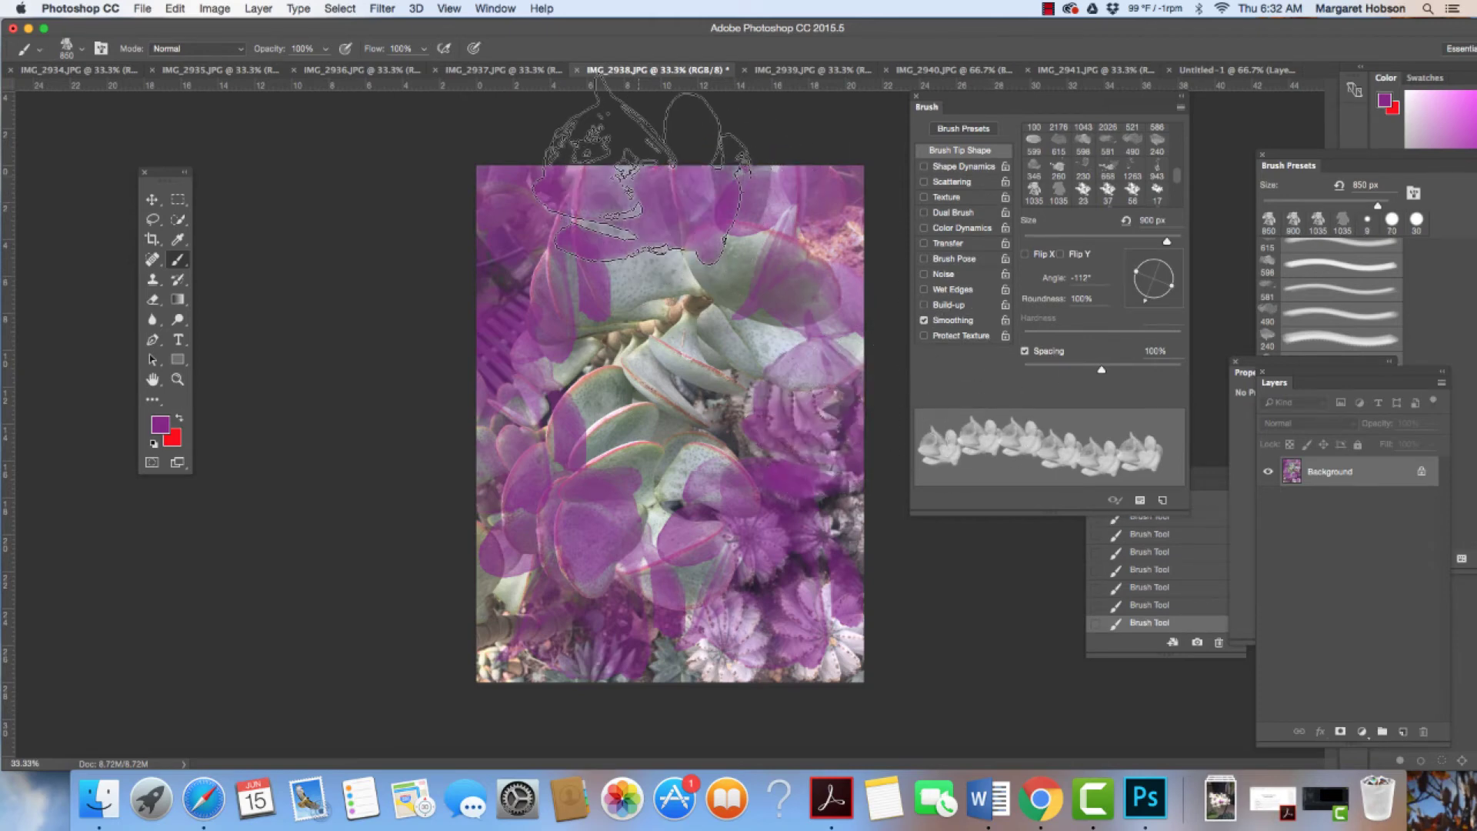